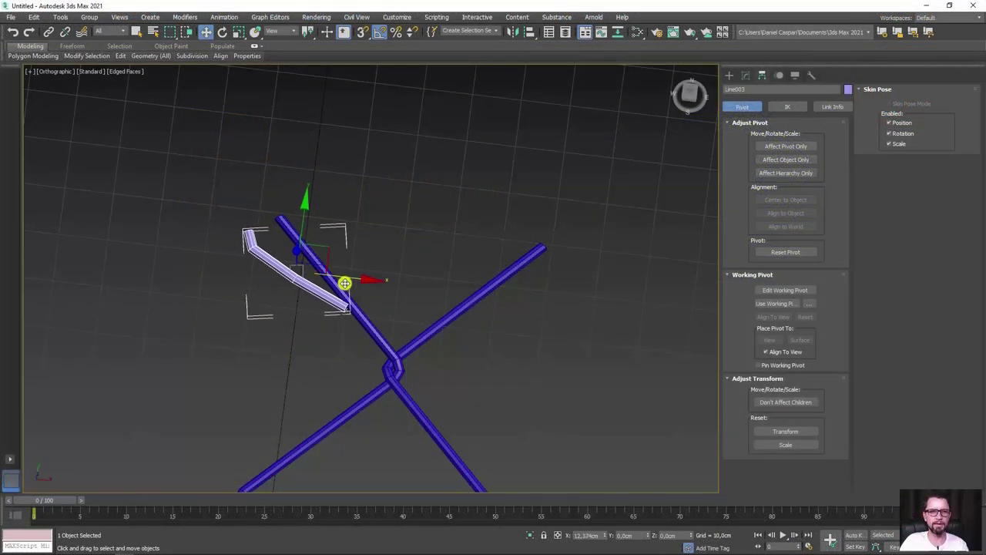
Rotate the bent end piece Line003 to line up with the upper-left arm's tip
key("e")
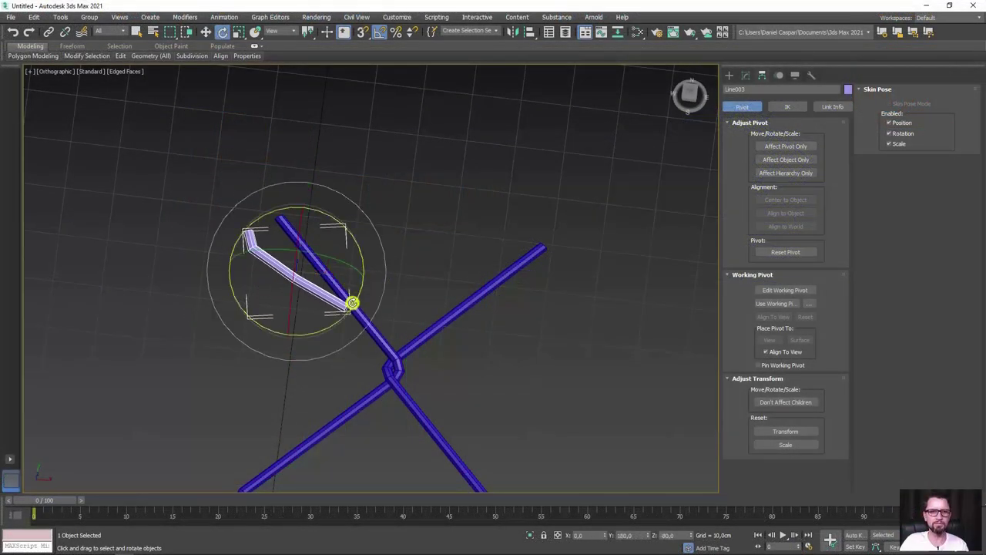
left_click_drag(352, 304, 346, 313)
mouse_move(346, 313)
middle_mouse_down("alt")
mouse_move(404, 359)
mouse_move(441, 85)
middle_mouse_up("alt")
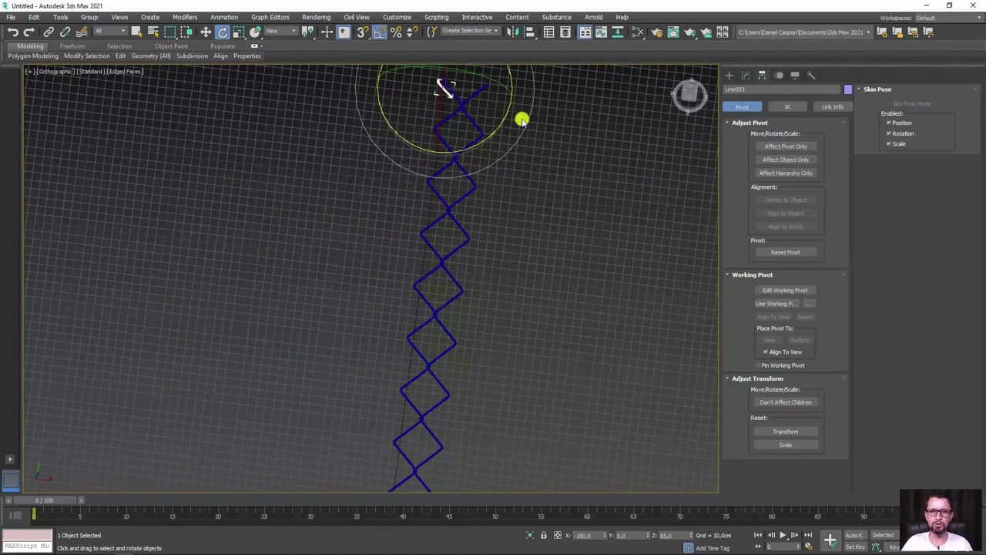
scroll(493, 154, "up", 3)
scroll(454, 197, "up", 3)
scroll(447, 193, "up", 3)
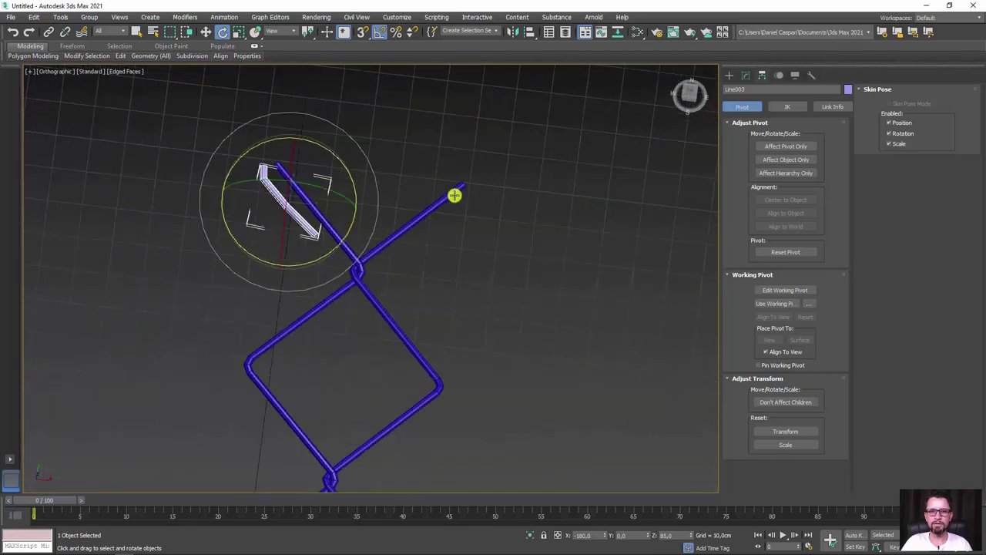
key("w")
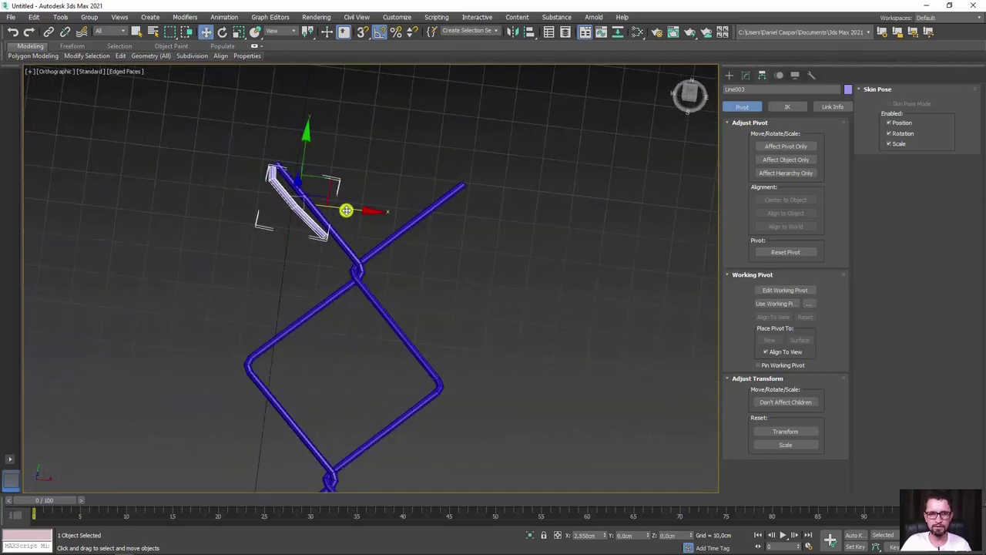
Mirror a copy of the end piece across X and move it to the right arm's tip
left_click(514, 33)
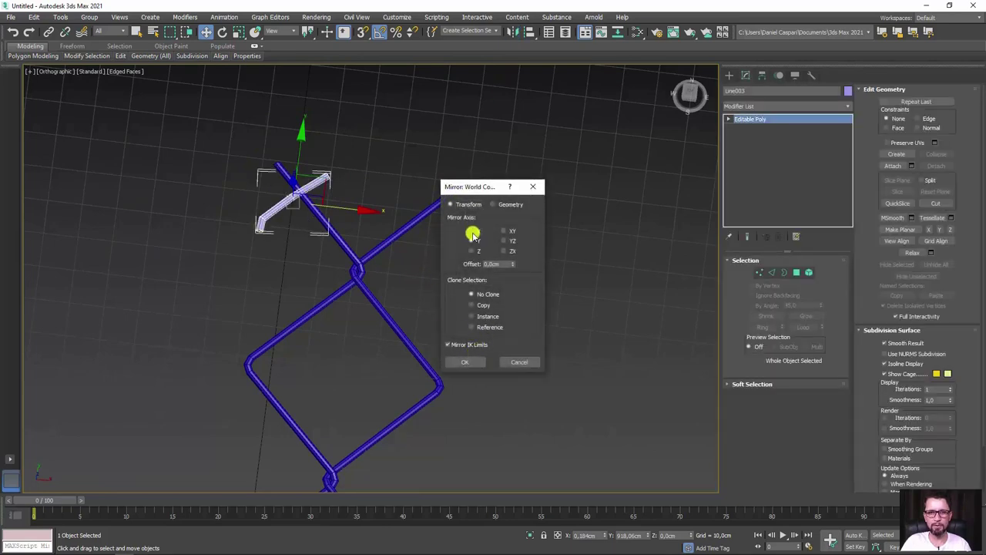
left_click(472, 231)
left_click(473, 306)
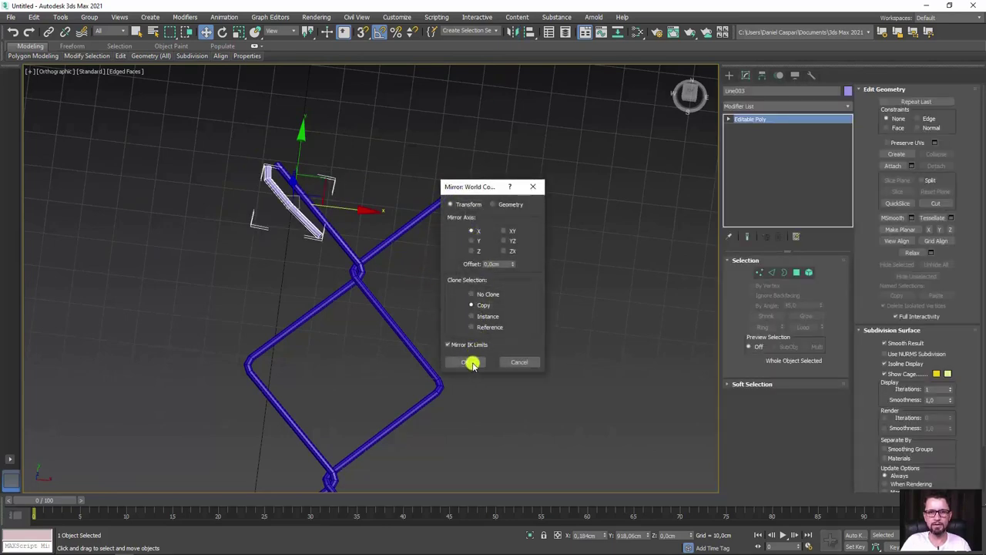
left_click(472, 363)
mouse_move(347, 211)
left_mouse_down()
mouse_move(534, 224)
mouse_move(493, 231)
left_mouse_up()
Attach the left end piece to the copy, then attach both into wire mesh Rectangle016
left_click(893, 165)
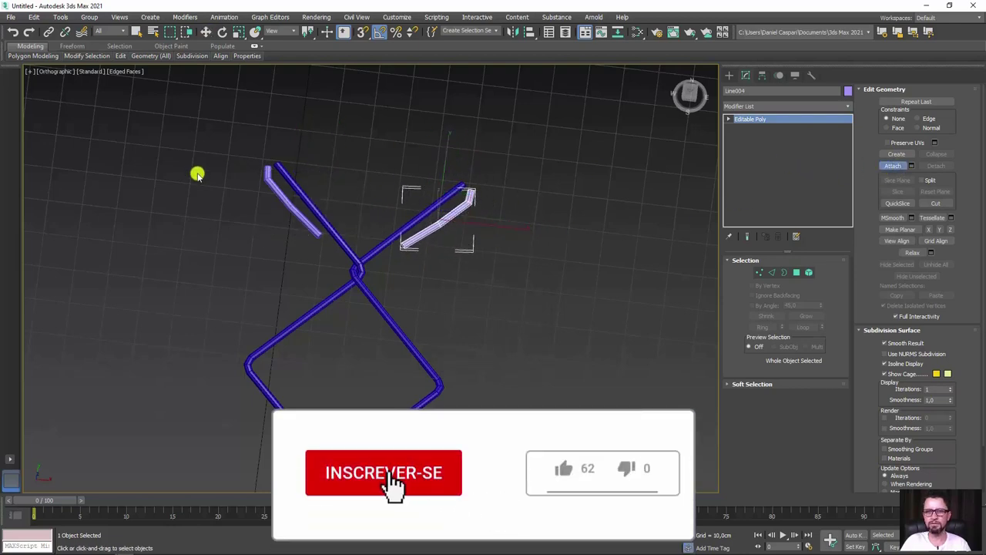
left_click(284, 201)
right_click(375, 195)
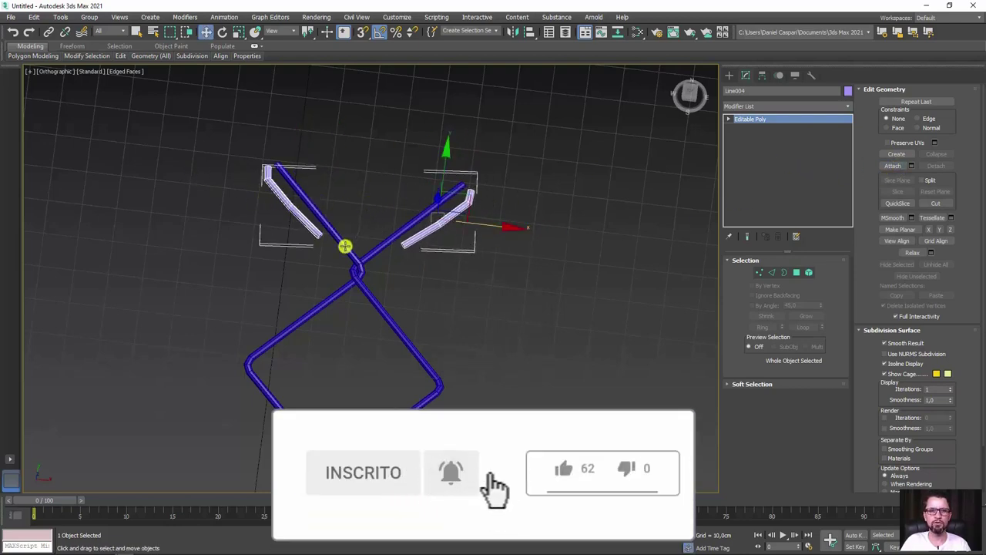
left_click(345, 247)
left_click(892, 165)
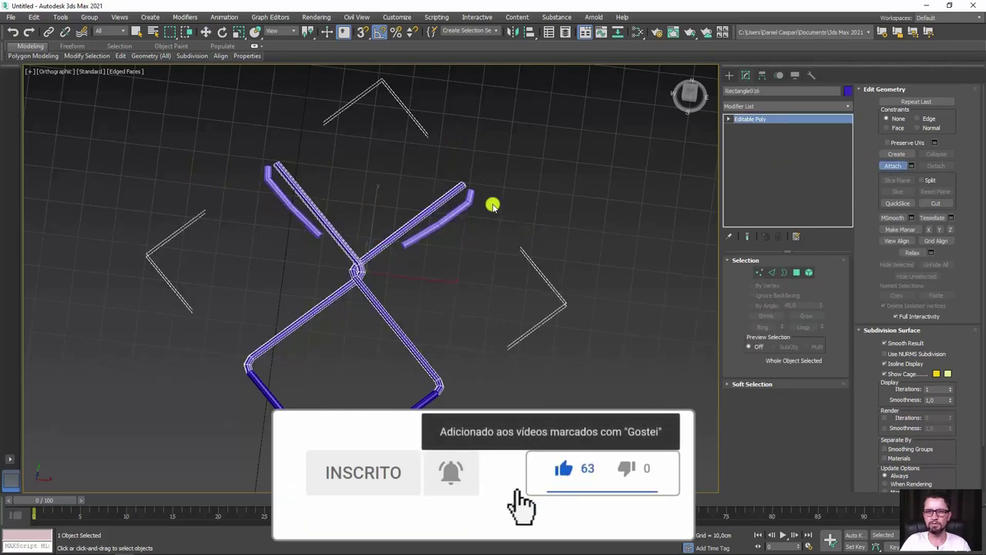
left_click(467, 202)
right_click(519, 198)
scroll(447, 198, "up", 3)
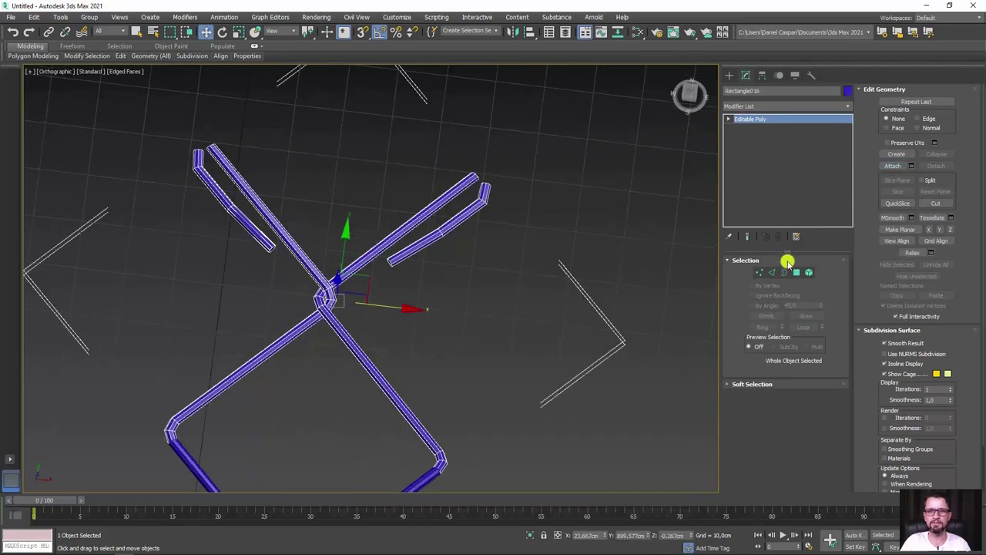
In Border mode, bridge the first arm tip's open ends to its end piece with Twist -2
key("3")
left_click(487, 198)
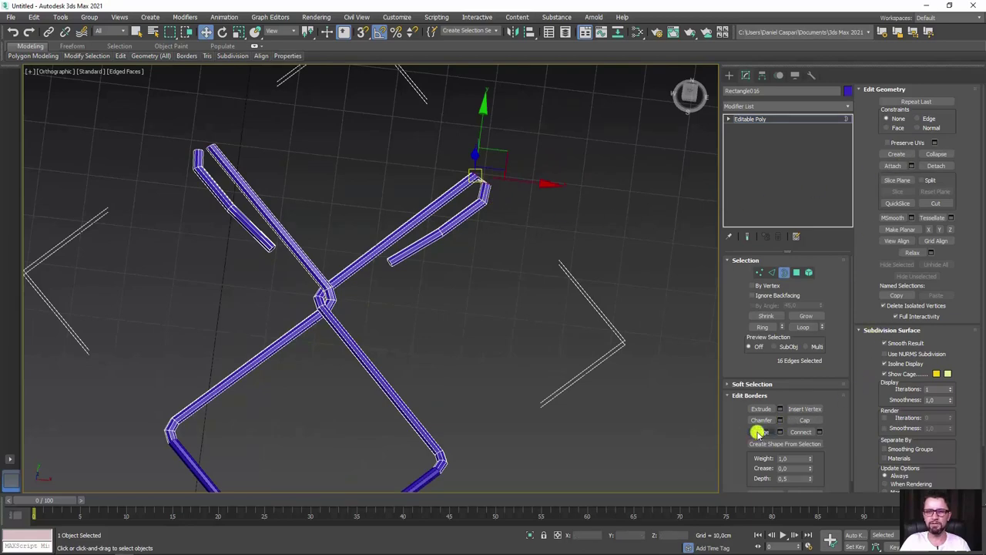
scroll(493, 185, "up", 3)
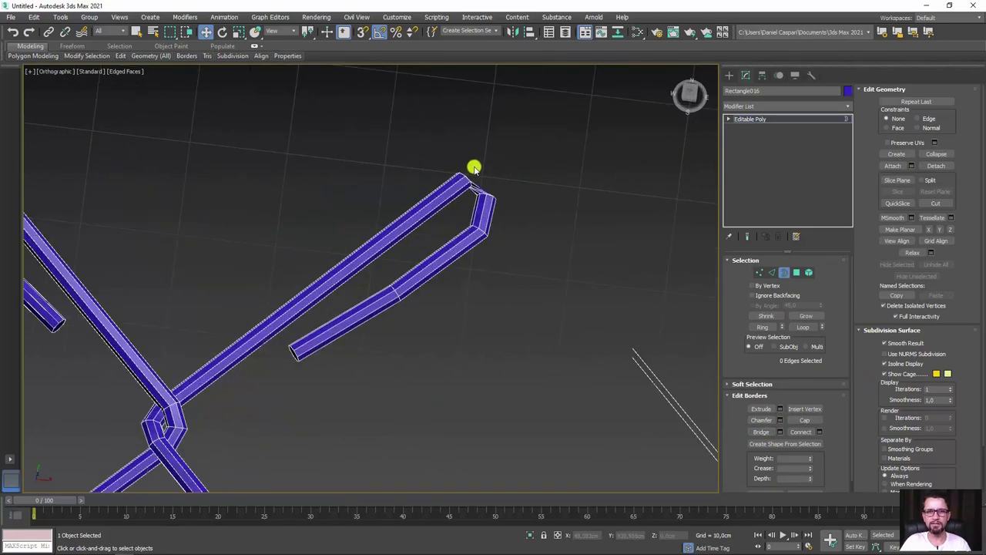
scroll(477, 174, "up", 3)
key("ctrl+z")
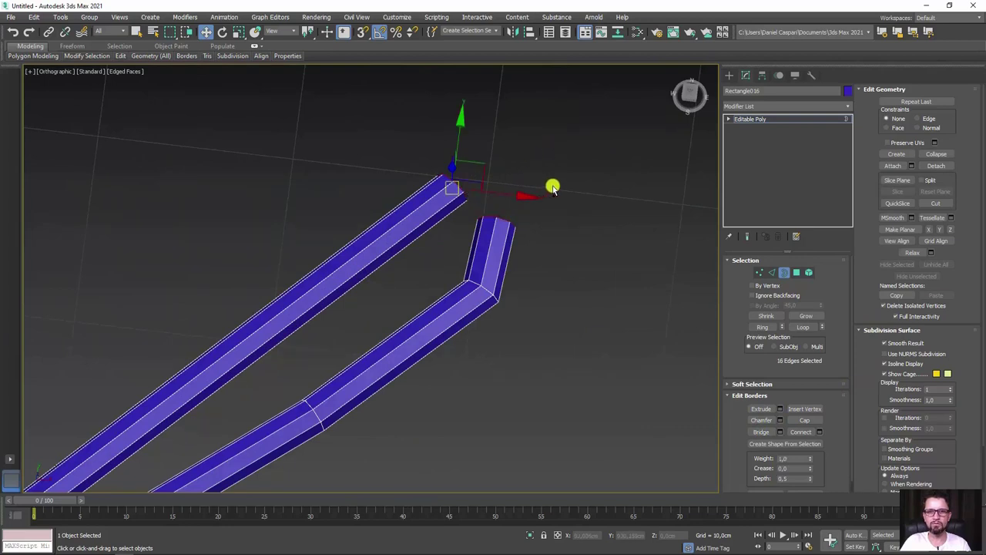
middle_click_drag(555, 255, 563, 297)
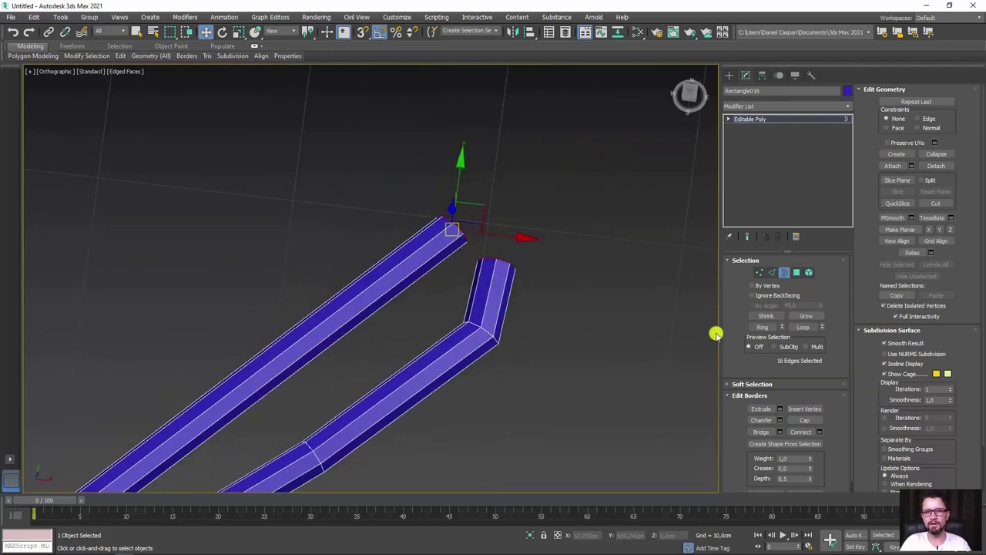
left_click(780, 431)
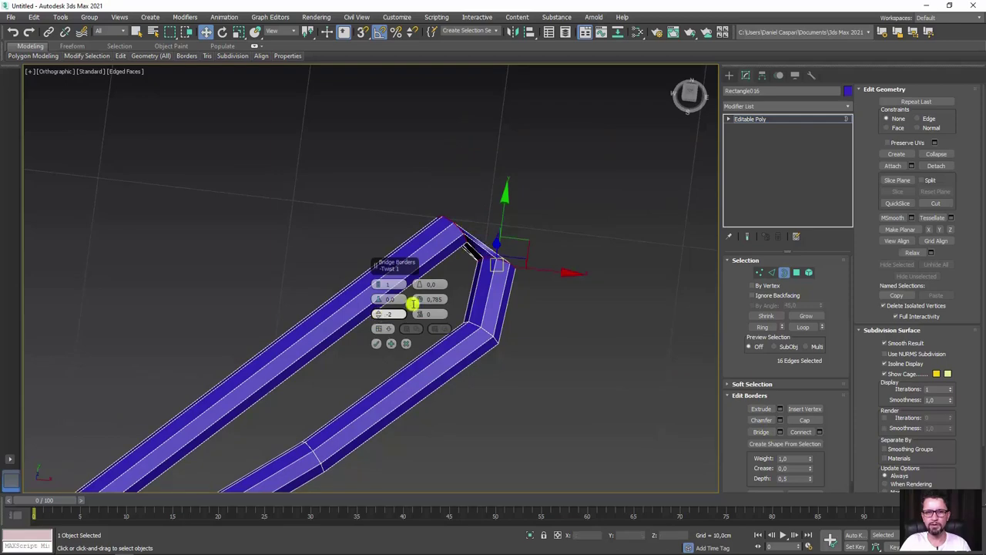
scroll(473, 284, "up", 1)
scroll(498, 218, "up", 2)
scroll(497, 218, "up", 2)
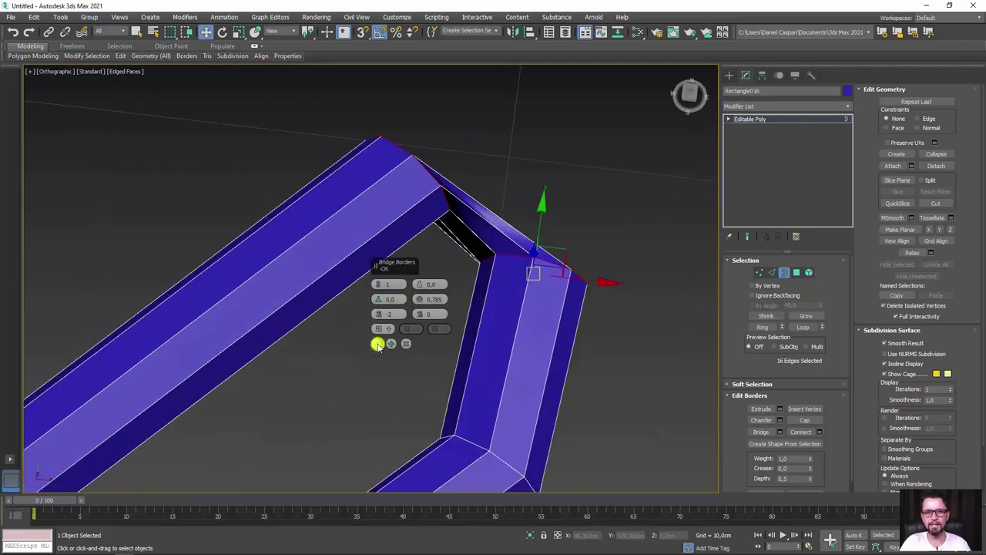
left_click(378, 344)
scroll(377, 345, "down", 2)
scroll(247, 323, "down", 2)
scroll(381, 279, "up", 2)
scroll(223, 325, "up", 2)
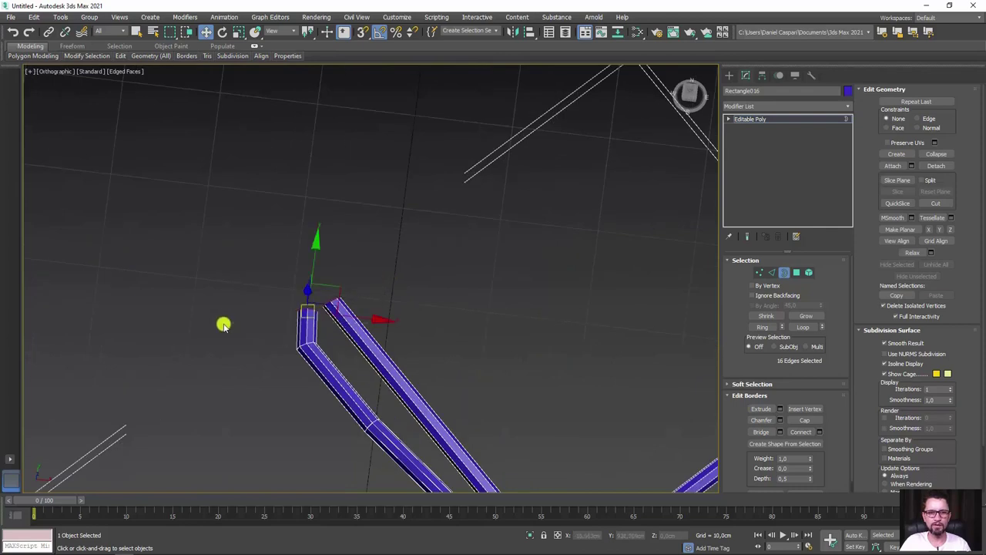
Bridge the open ends at the other arm tip the same way and inspect the twist
left_click(779, 432)
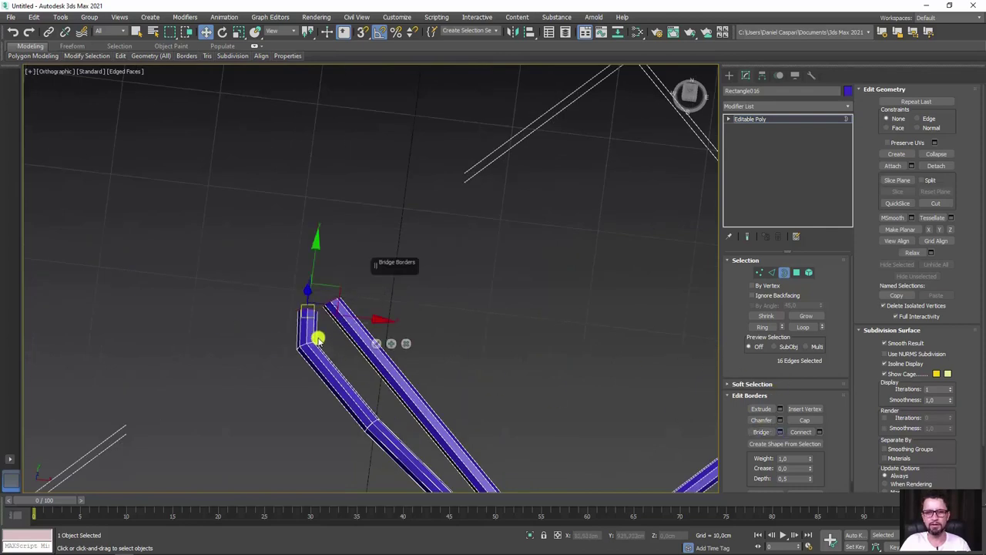
scroll(319, 337, "up", 2)
scroll(331, 308, "up", 2)
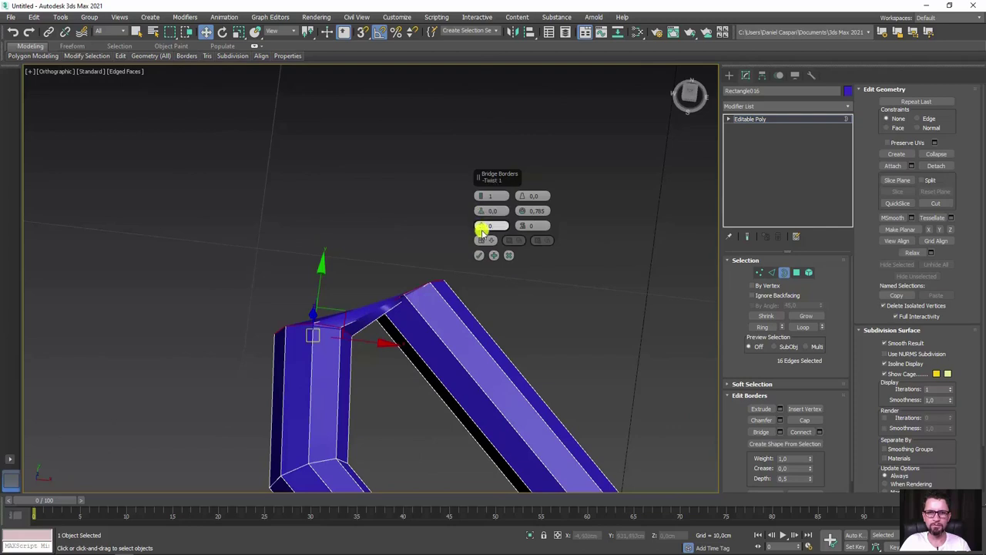
scroll(480, 229, "down", 1)
scroll(480, 229, "down", 1)
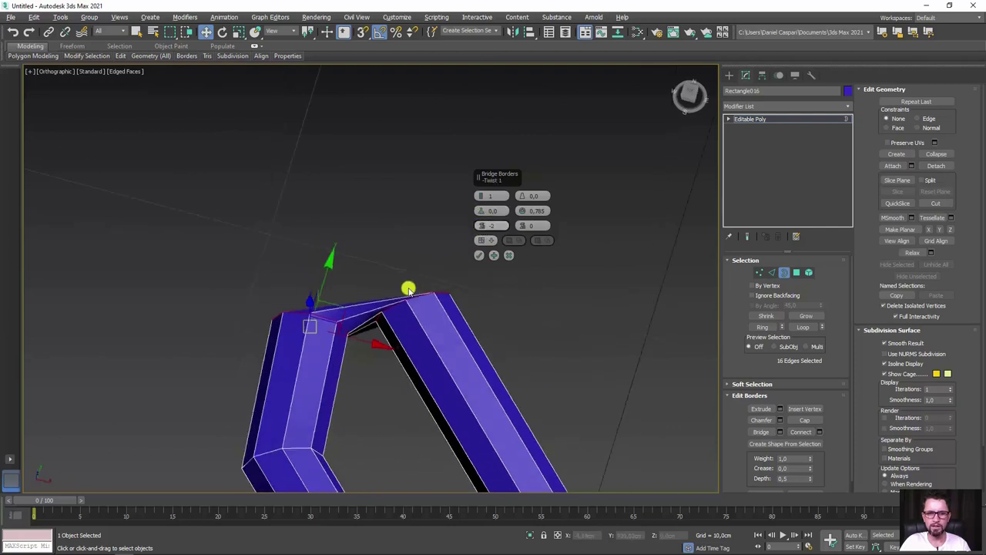
middle_click_drag(407, 286, 401, 266, "alt")
left_click(478, 256)
middle_click_drag(478, 256, 402, 237, "alt")
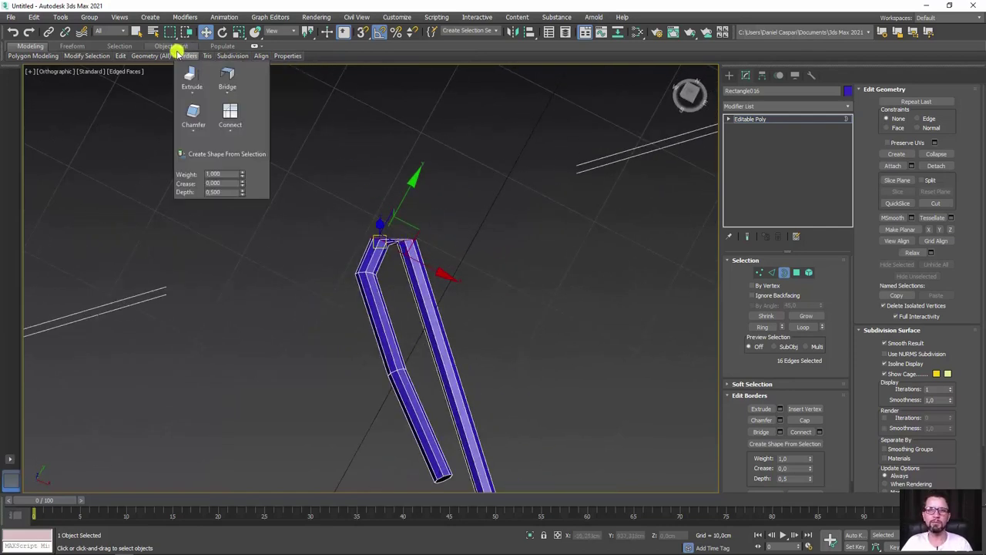
Insert and remove edge loops on the arch to clean up its top corners
left_click(380, 260)
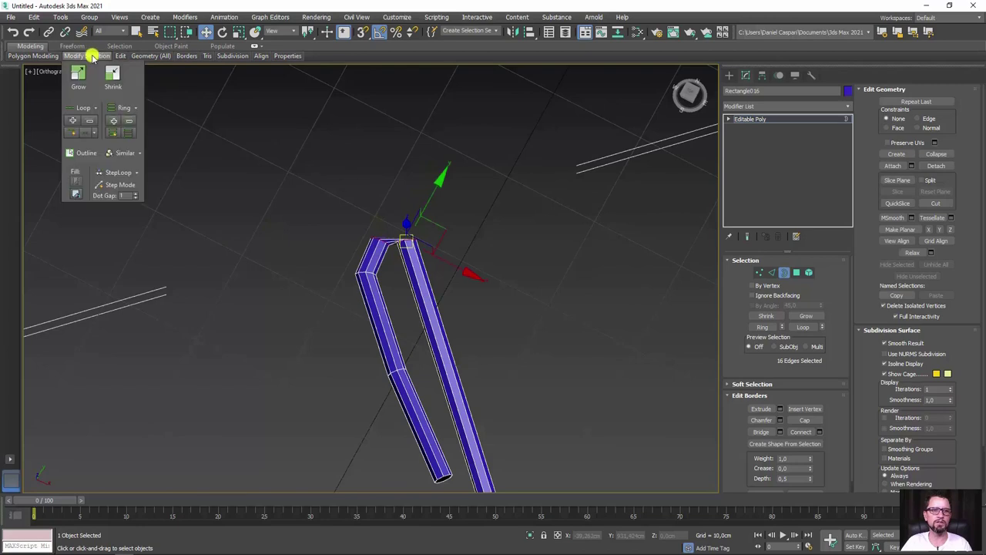
mouse_move(120, 56)
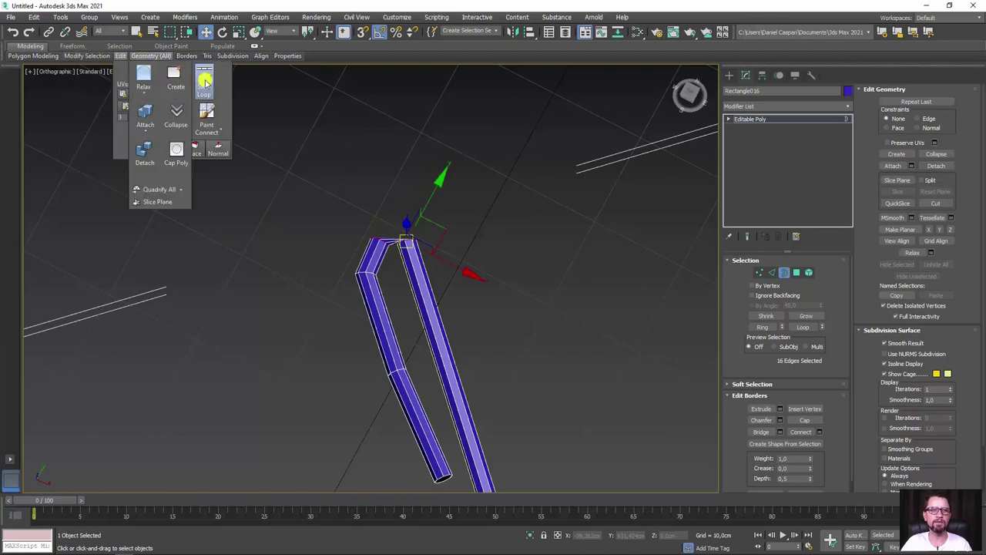
left_click(203, 80)
scroll(408, 226, "up", 3)
scroll(374, 247, "up", 3)
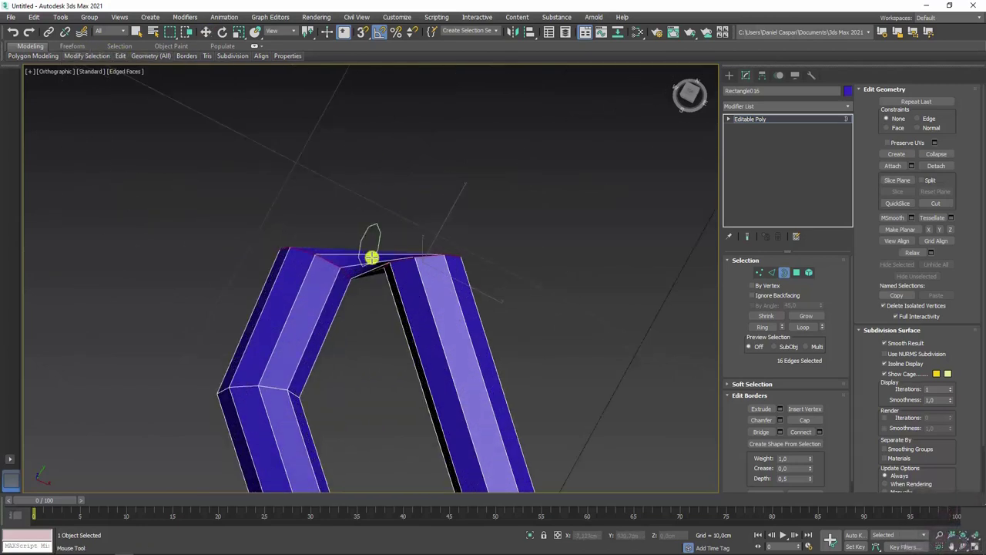
left_click(372, 254)
mouse_move(374, 253)
middle_mouse_down("alt")
mouse_move(393, 247)
mouse_move(398, 284)
mouse_move(391, 250)
middle_mouse_up("alt")
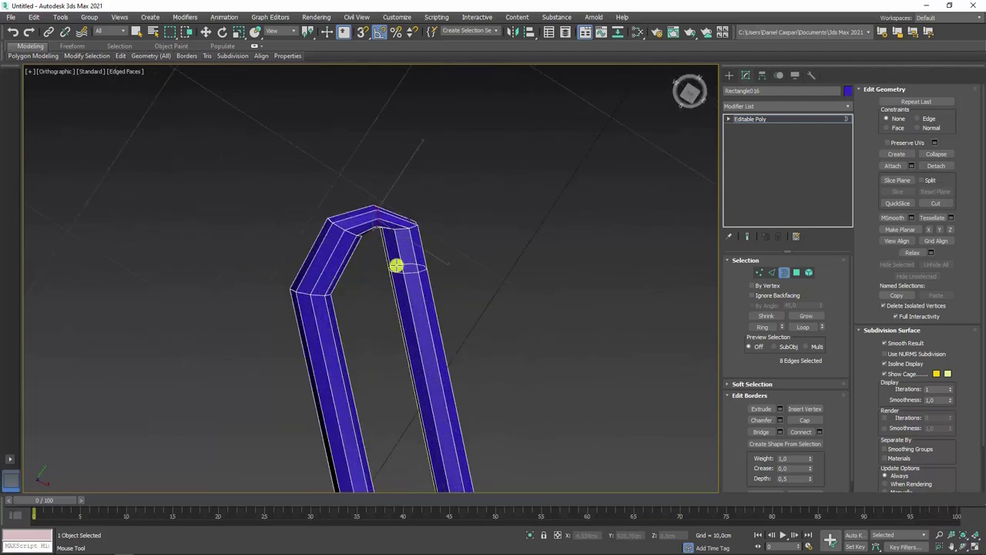
left_click(394, 275)
middle_click_drag(456, 308, 423, 313, "alt")
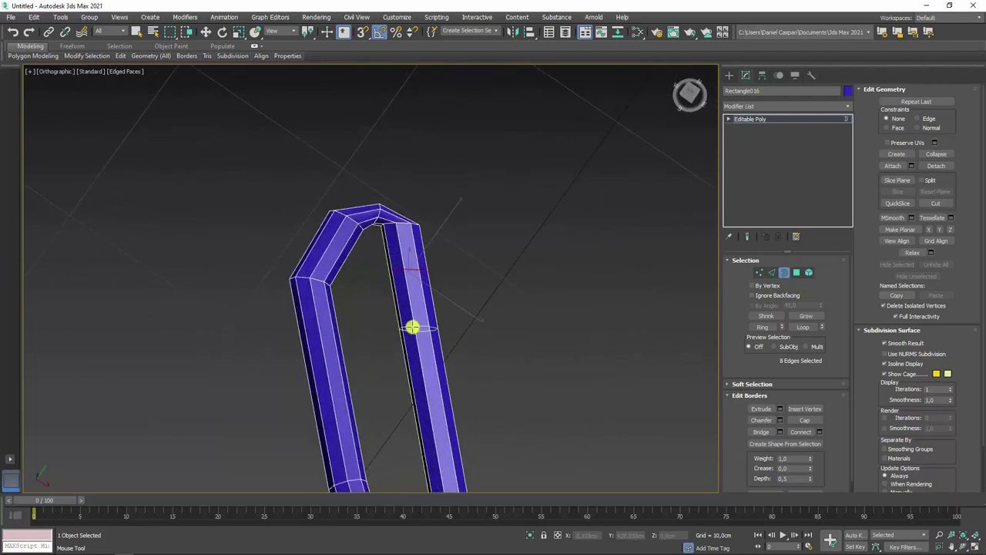
scroll(405, 235, "up", 5)
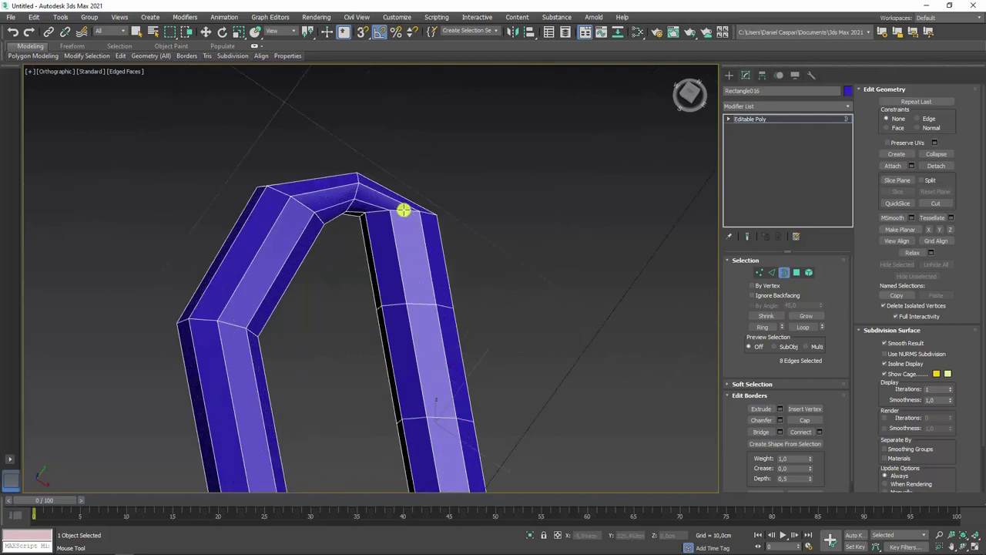
key("shift+ctrl+b")
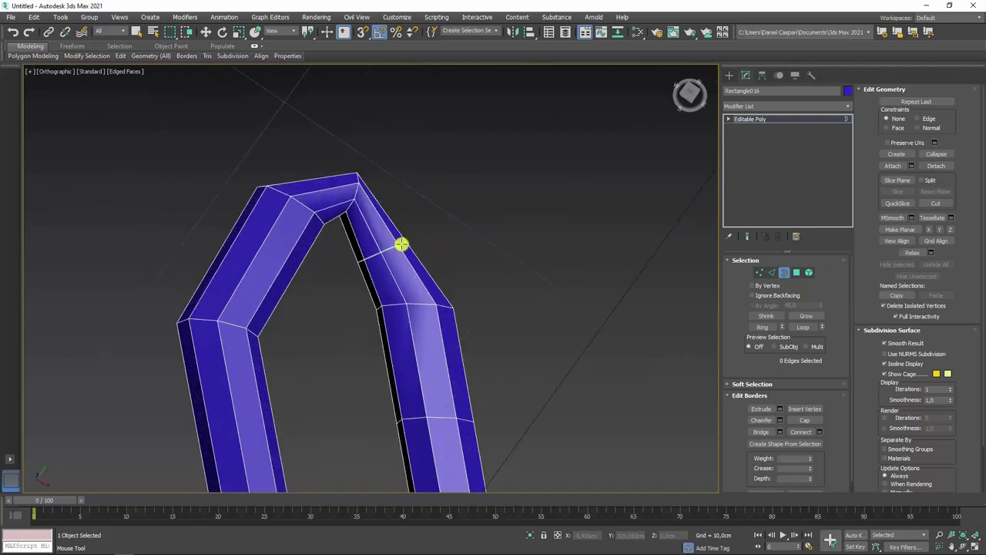
left_click(393, 249)
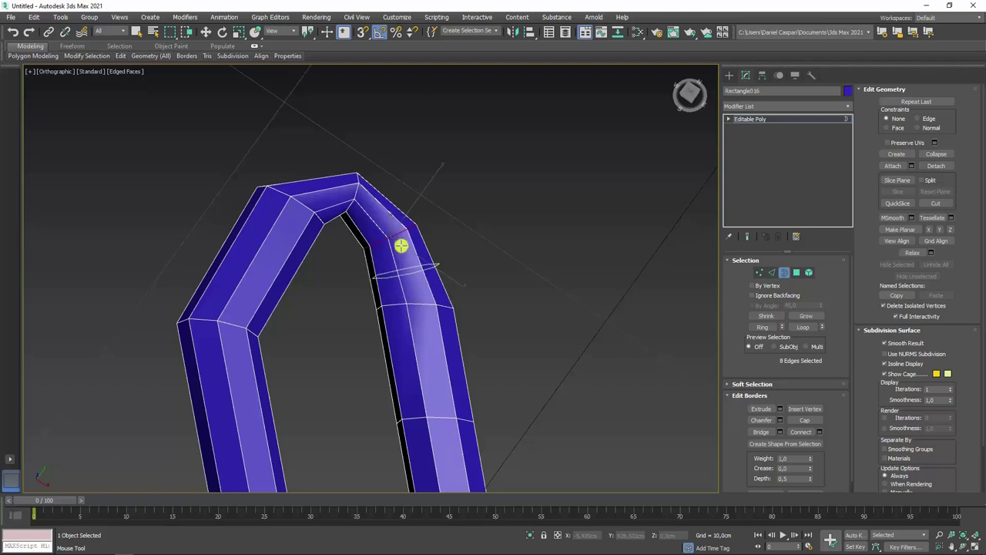
mouse_move(375, 220)
middle_mouse_down("alt")
mouse_move(348, 207)
mouse_move(369, 180)
middle_mouse_up("alt")
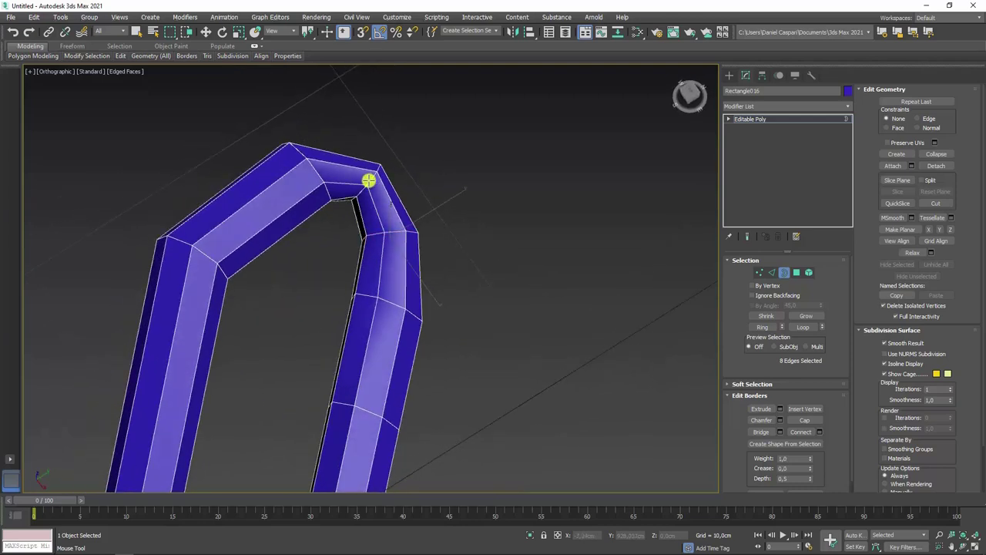
key("ctrl+BackSpace")
Remove the extra corner edge loop and briefly preview the arch with NURMS smoothing
left_click(354, 203)
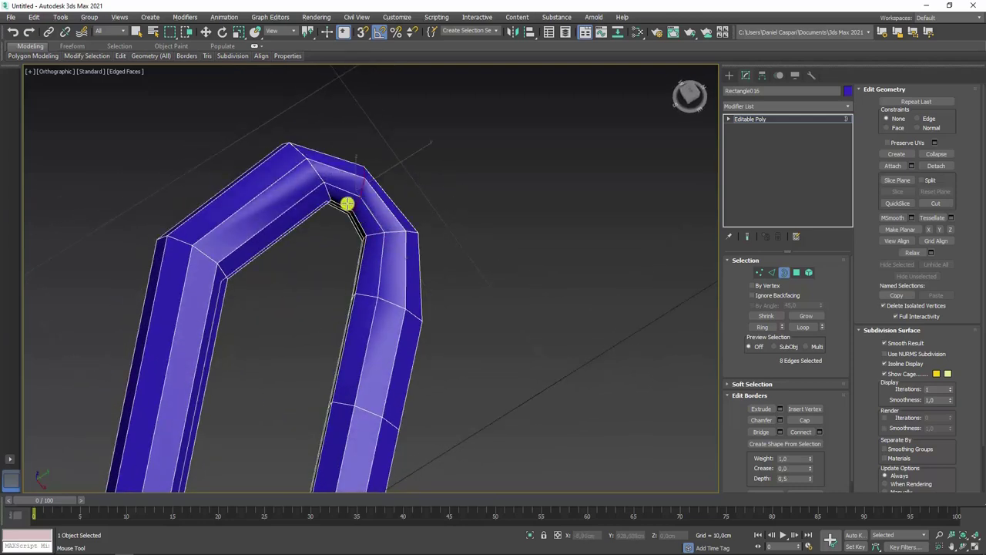
left_click(316, 177, "ctrl+shift")
key("ctrl+z")
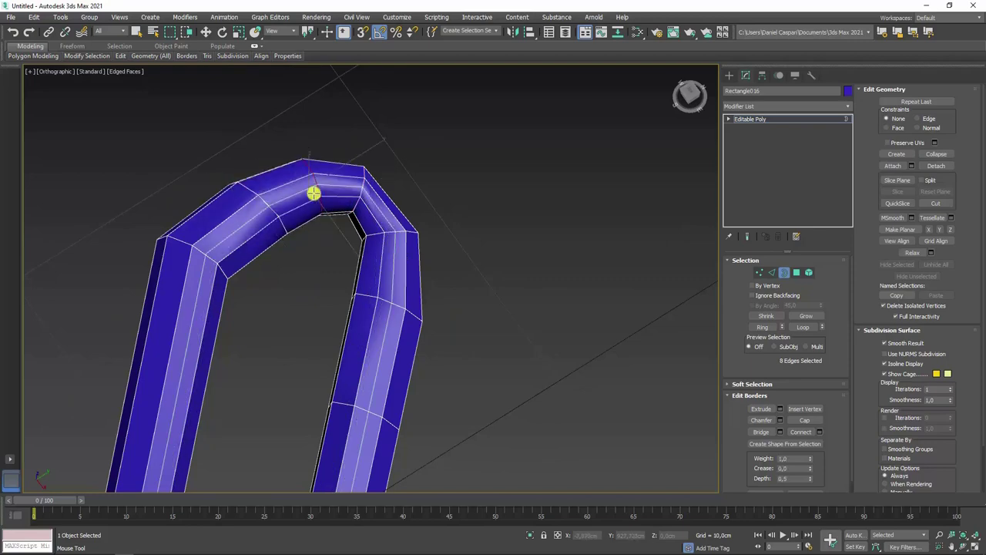
scroll(313, 194, "down", 3)
middle_click_drag(336, 238, 597, 177, "alt")
scroll(598, 177, "up", 3)
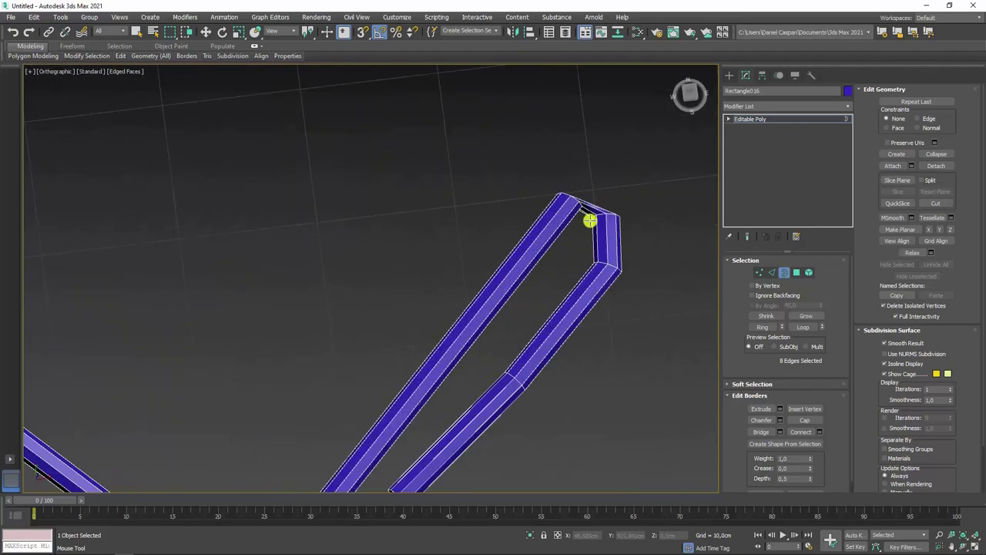
scroll(587, 220, "up", 2)
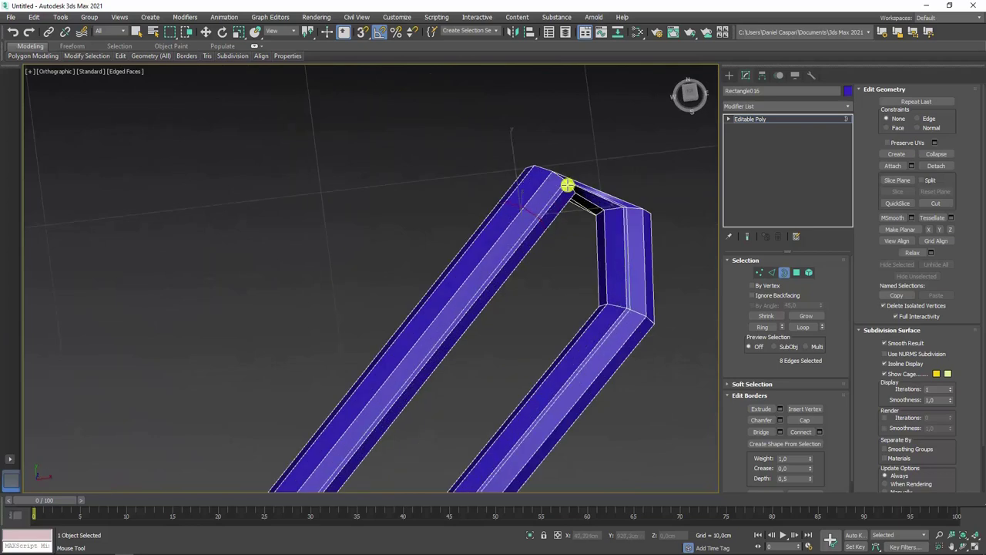
scroll(587, 192, "up", 2)
middle_click_drag(588, 189, 562, 177, "alt")
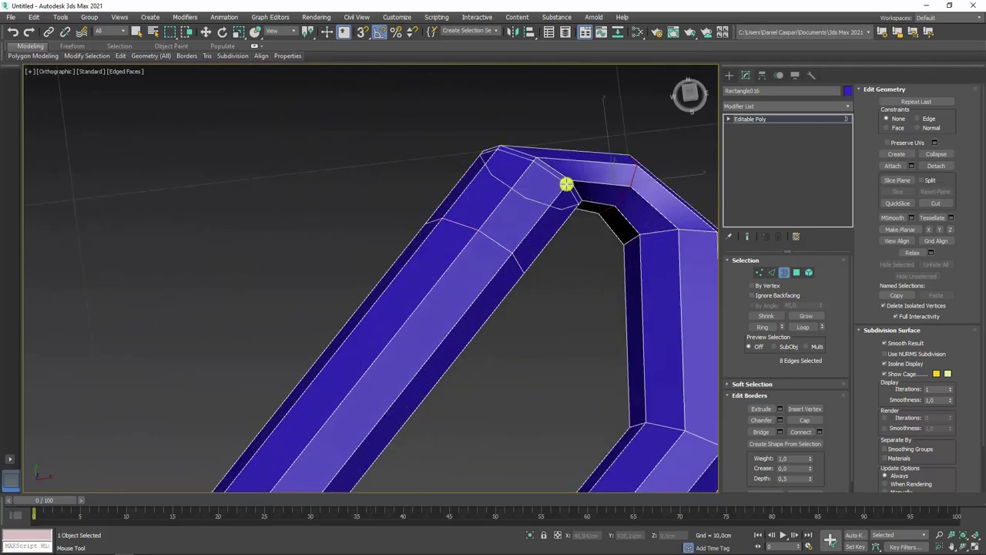
left_click(563, 198)
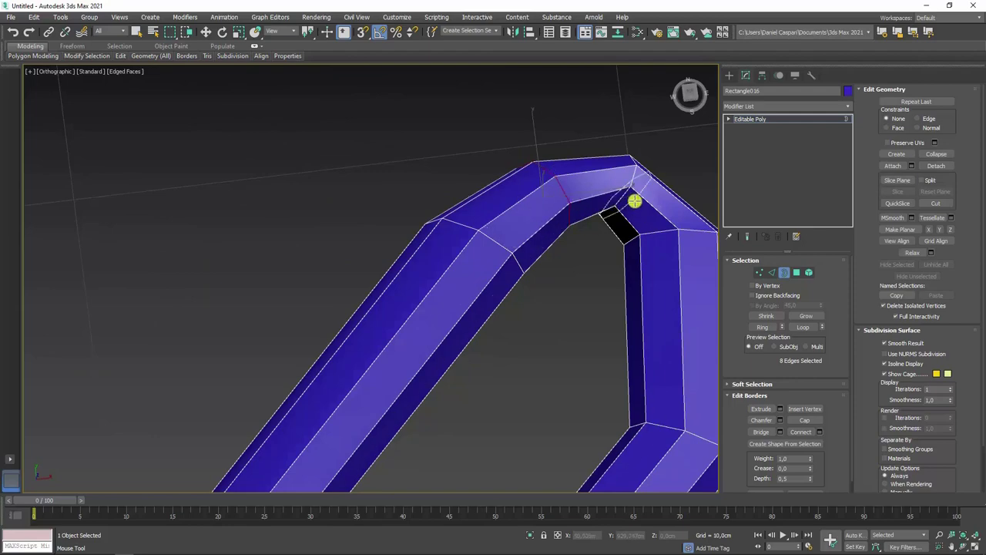
key("ctrl+BackSpace")
key("ctrl+BackSpace")
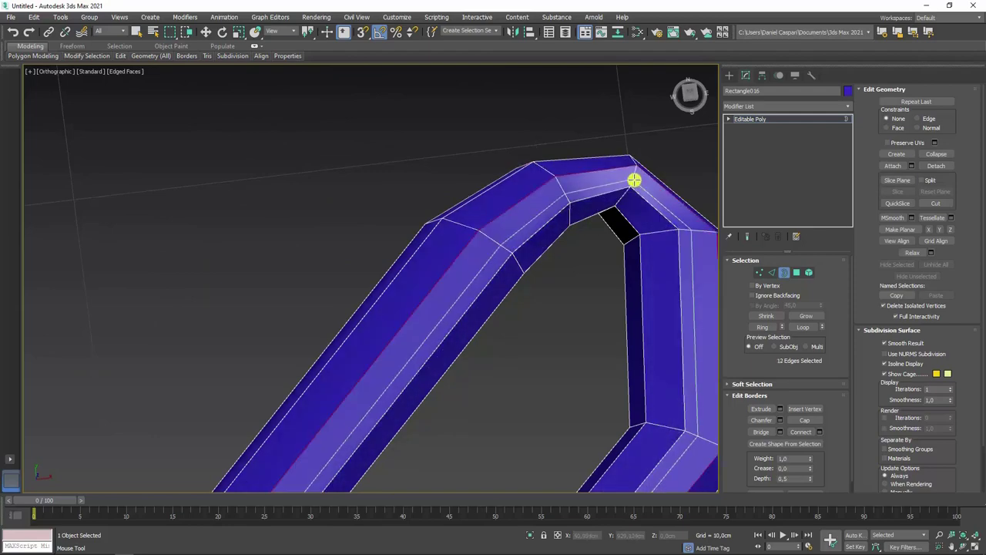
key("ctrl+z")
Select the edge loop just below the corner, ready to move it
scroll(613, 207, "down", 3)
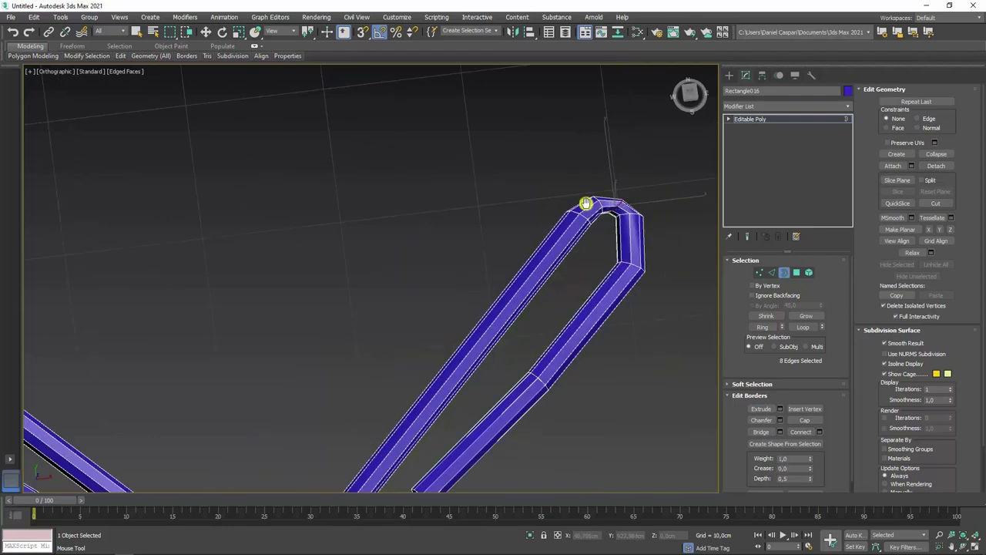
middle_click_drag(586, 205, 524, 190, "alt")
scroll(524, 167, "up", 3)
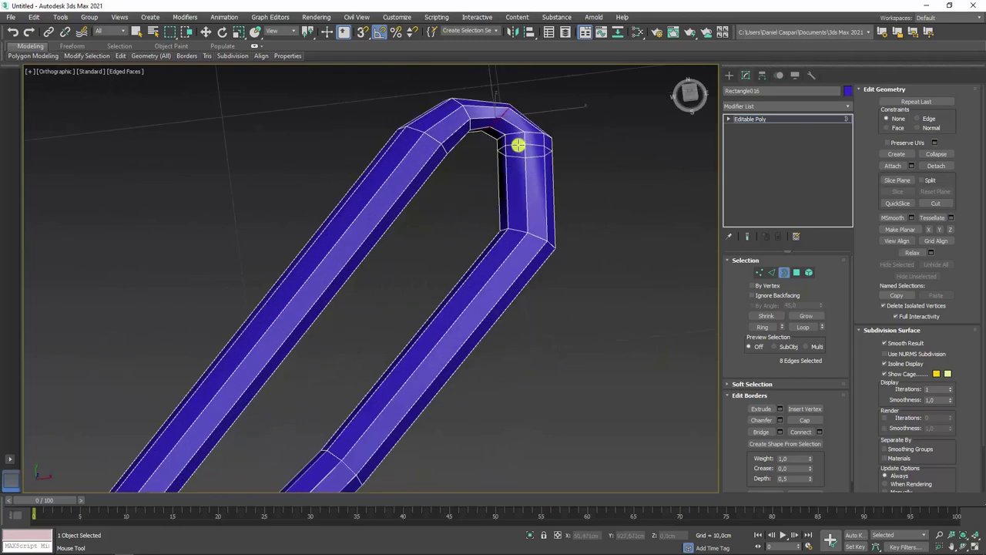
left_click(514, 137)
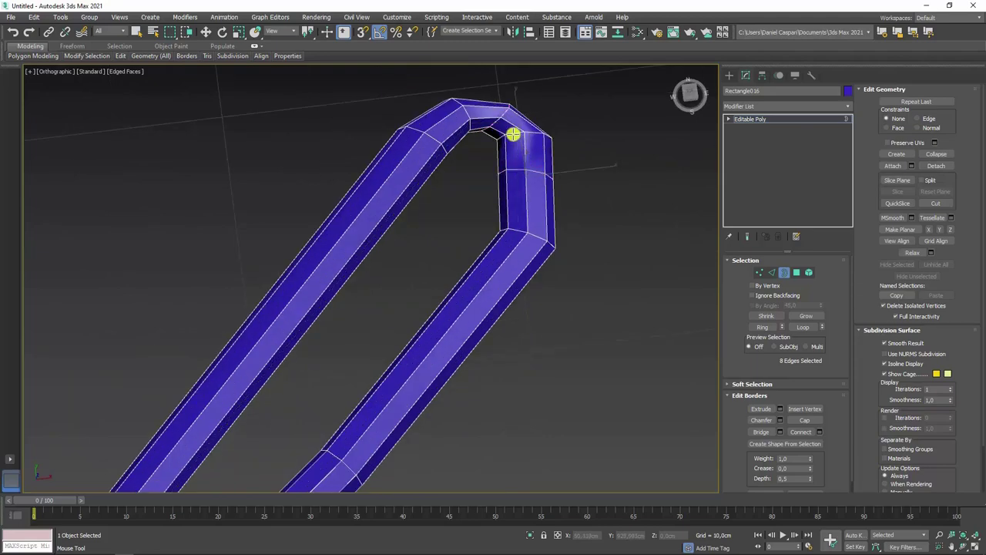
key("w")
scroll(552, 165, "down", 3)
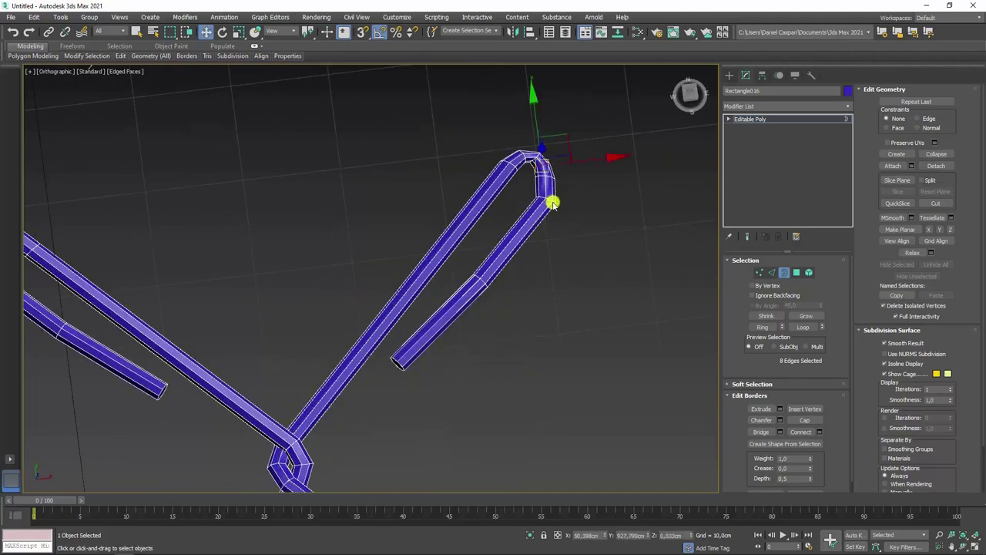
Attach the small loose wire piece to chain link Rectangle002
scroll(519, 334, "down", 3)
scroll(542, 267, "down", 3)
scroll(592, 295, "down", 5)
scroll(555, 298, "up", 2)
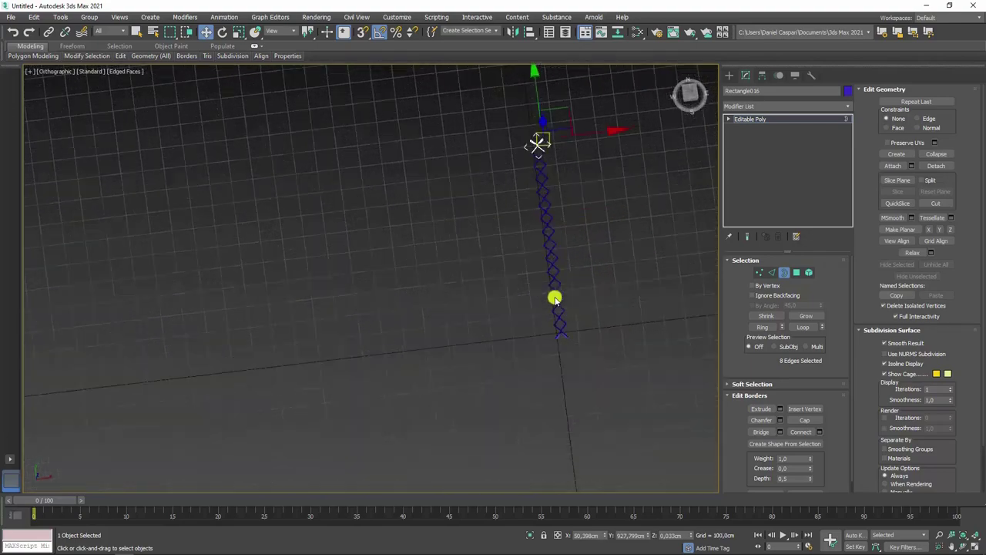
scroll(554, 299, "up", 5)
scroll(547, 347, "up", 4)
left_click(761, 118)
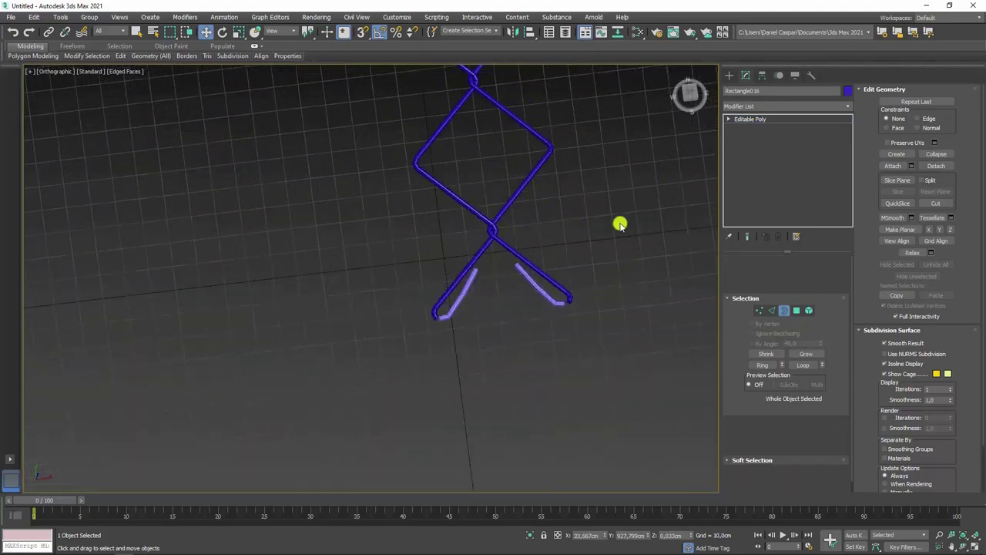
scroll(524, 292, "up", 2)
scroll(494, 201, "up", 2)
left_click(493, 200)
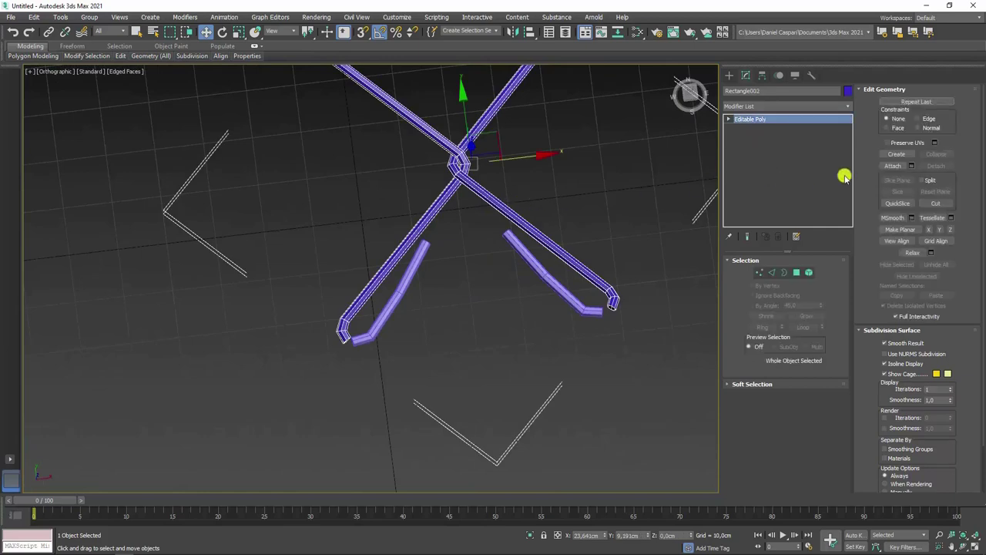
left_click(891, 166)
left_click(579, 313)
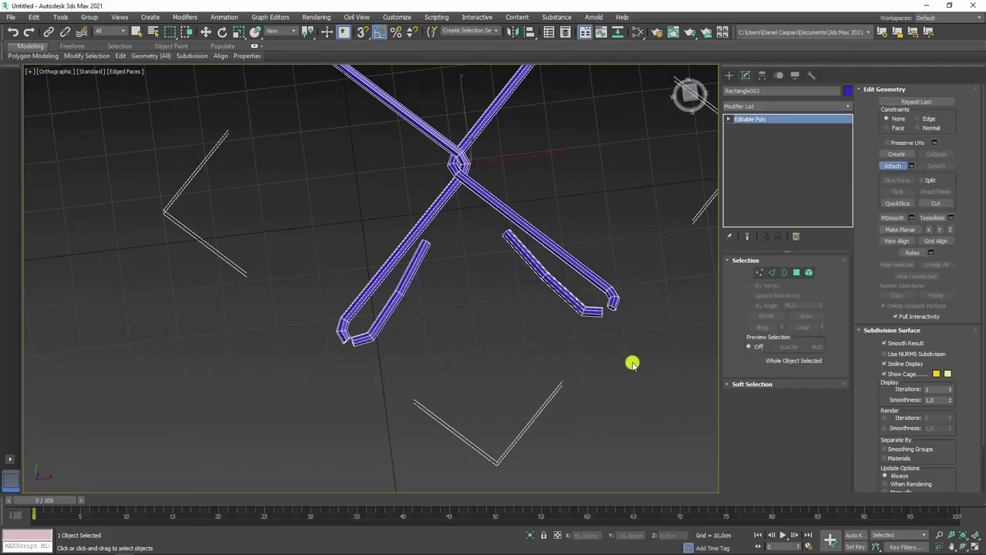
Bridge both open borders at the gap, adjusting Twist so the segments line up
left_click(784, 271)
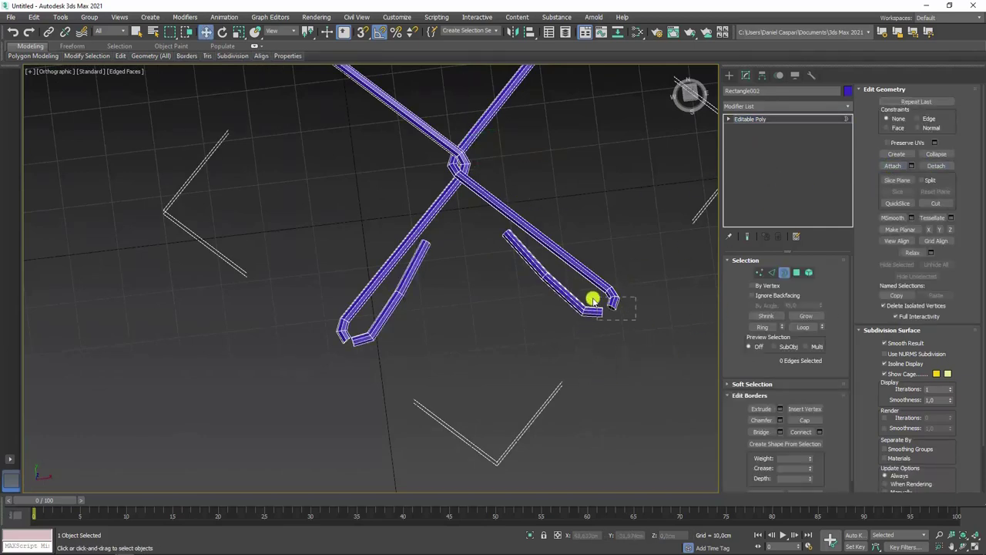
left_click_drag(635, 319, 591, 299)
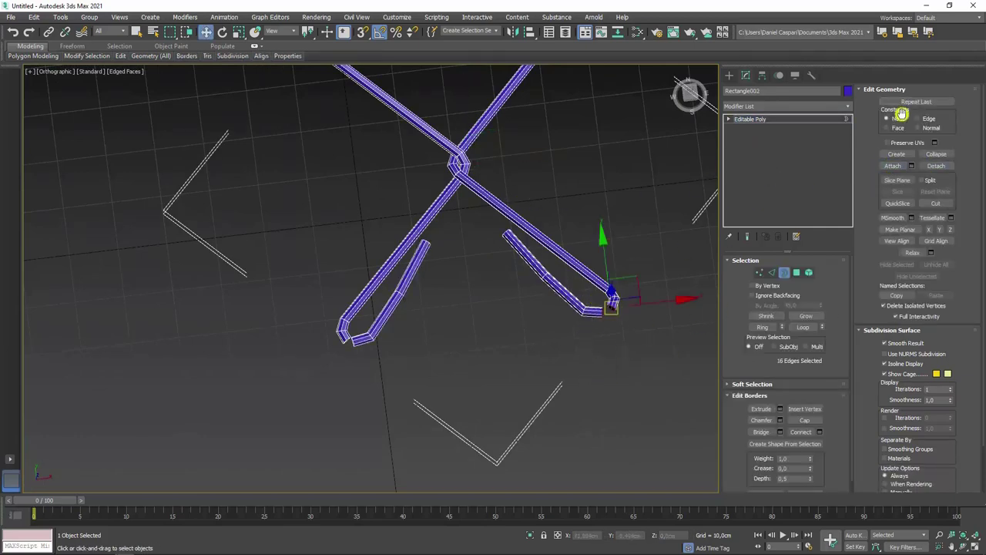
left_click(780, 431)
scroll(619, 323, "up", 6)
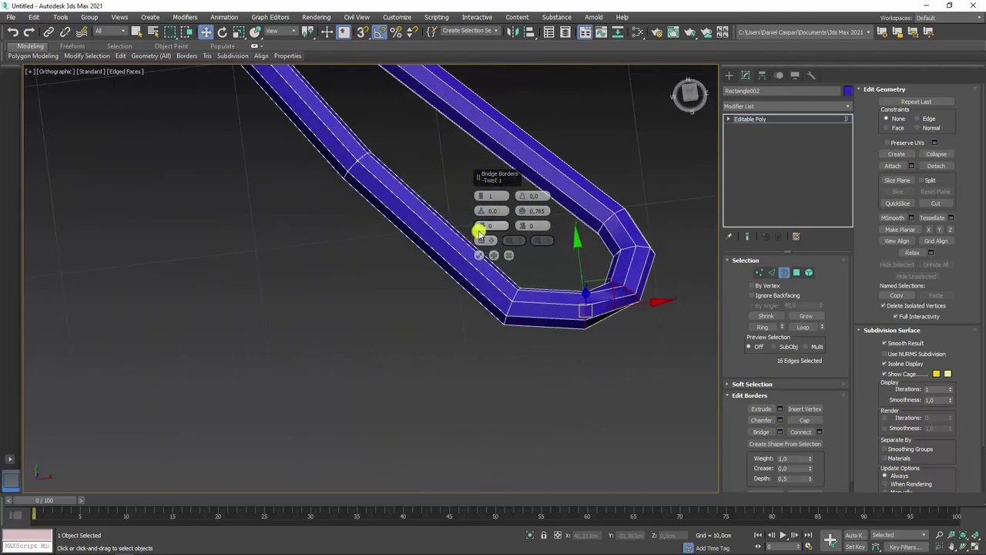
left_click_drag(482, 229, 484, 231)
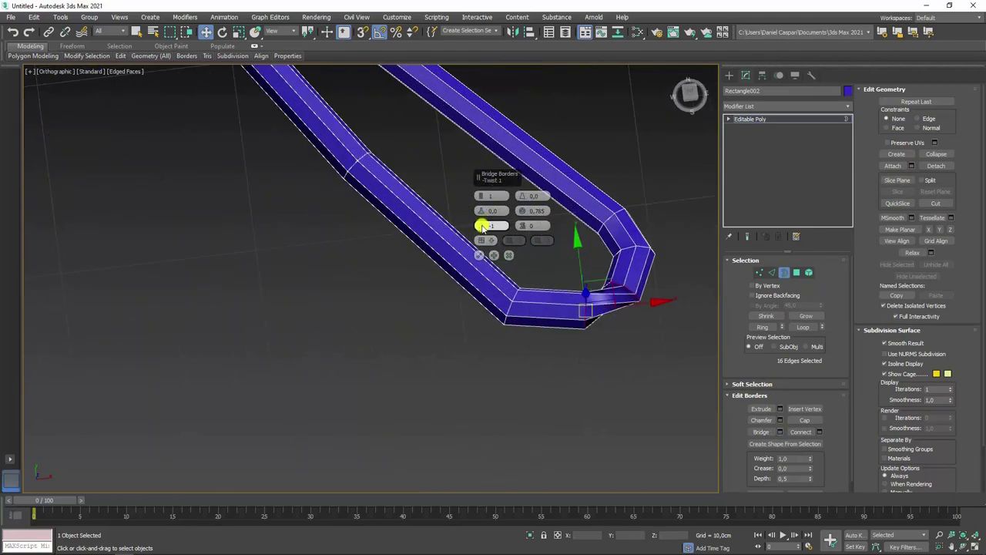
left_click(479, 255)
scroll(477, 255, "down", 6)
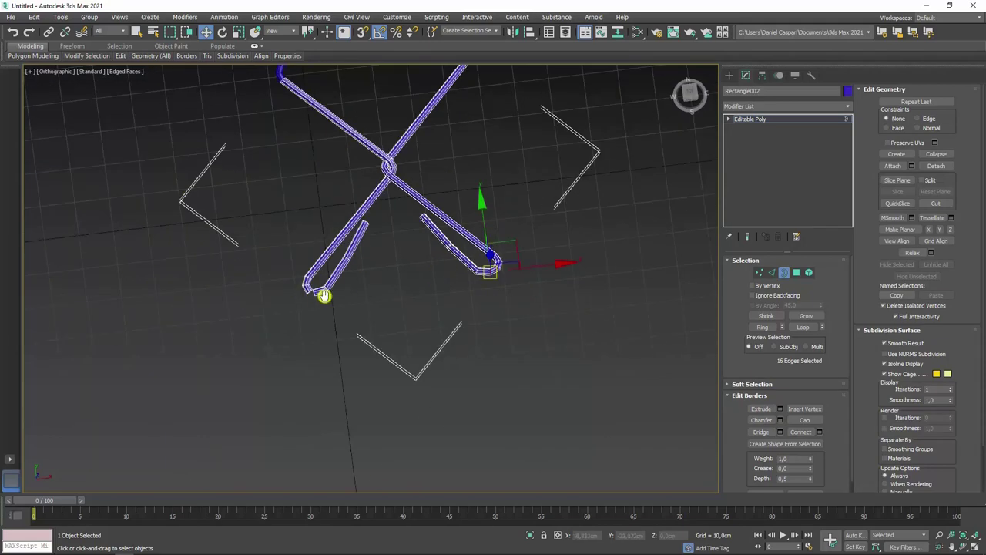
scroll(325, 296, "up", 5)
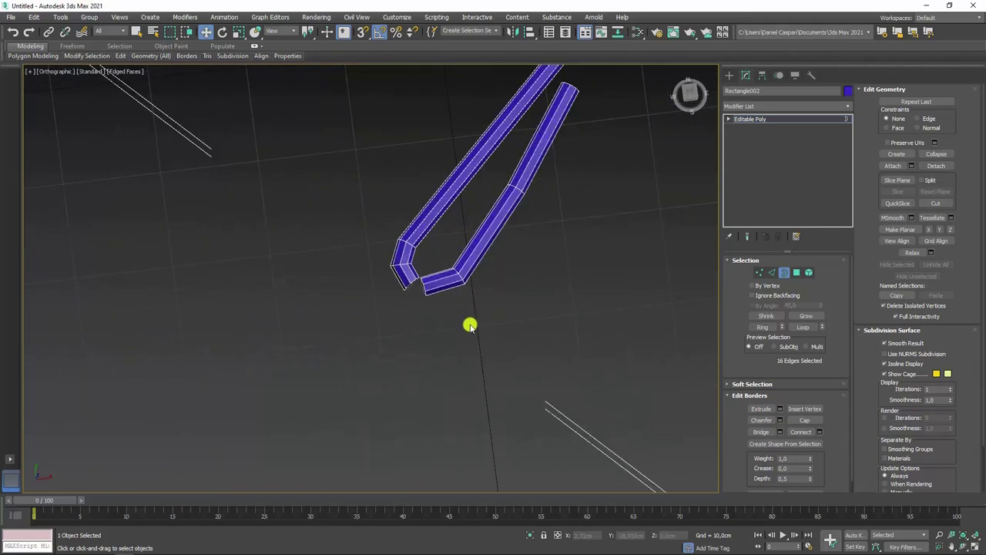
left_click(781, 431)
scroll(476, 270, "up", 4)
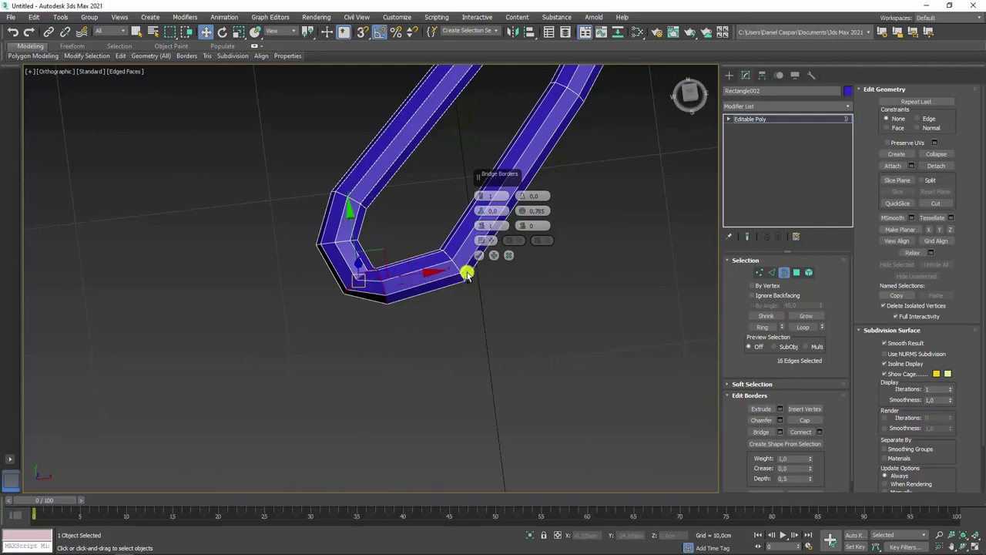
left_click(477, 257)
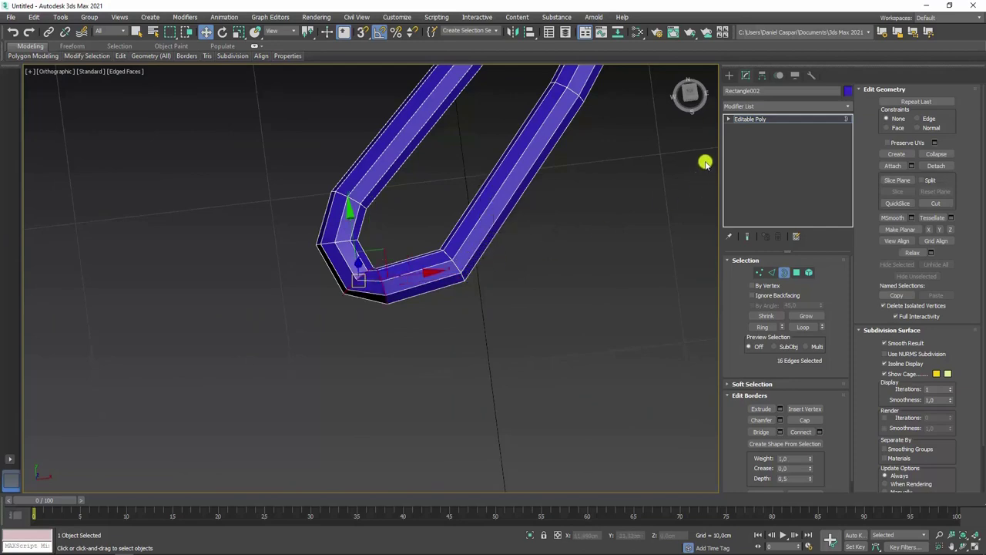
left_click(771, 274)
mouse_move(120, 57)
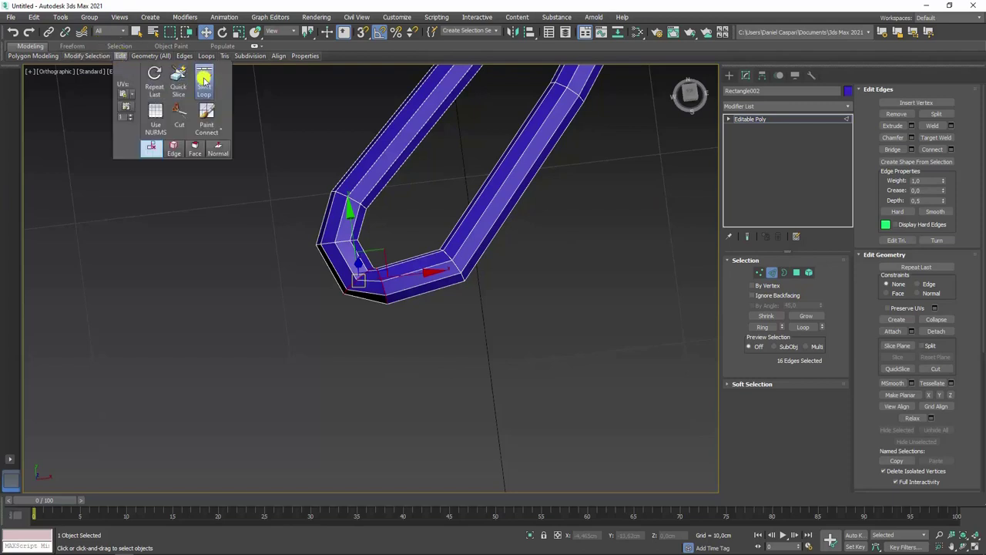
left_click(203, 77)
scroll(348, 279, "up", 3)
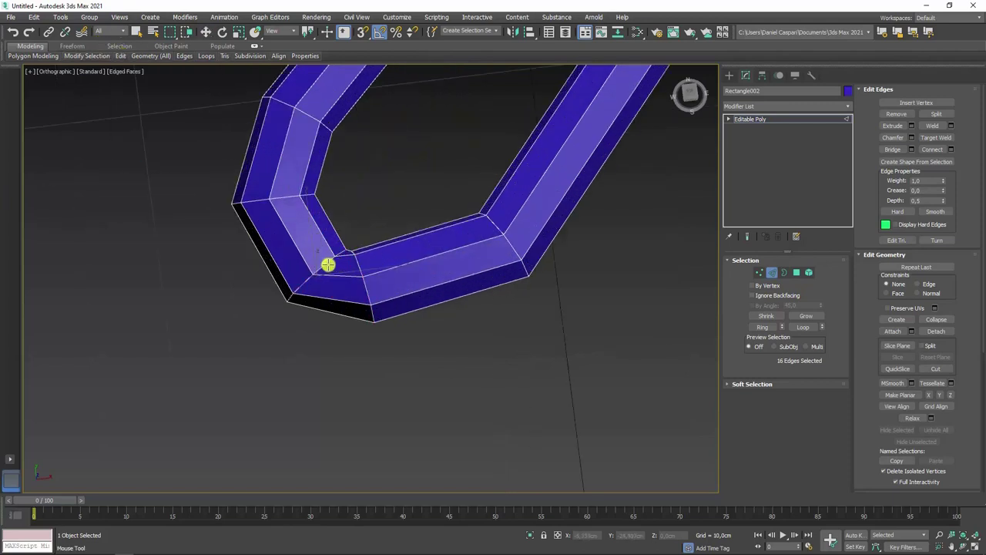
left_click(361, 271)
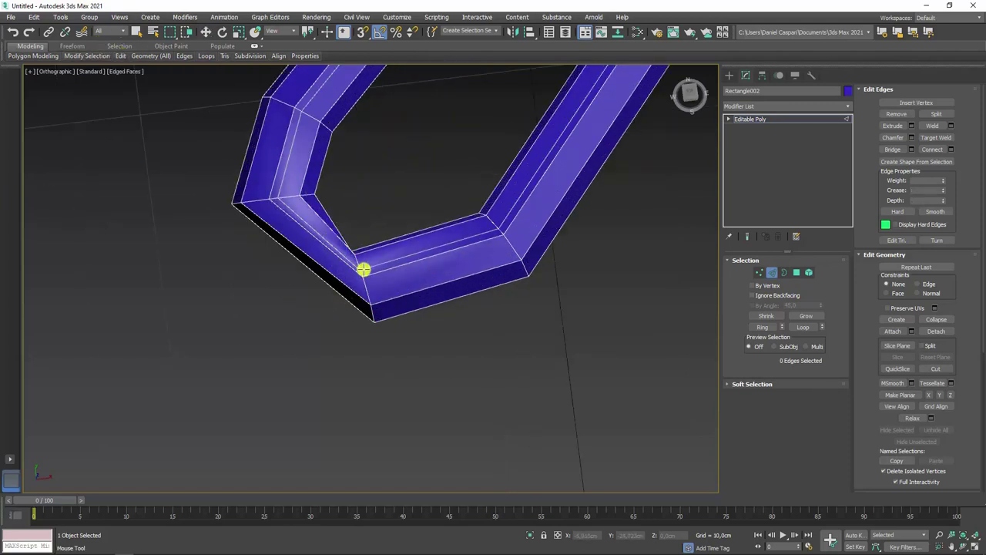
left_click(361, 269)
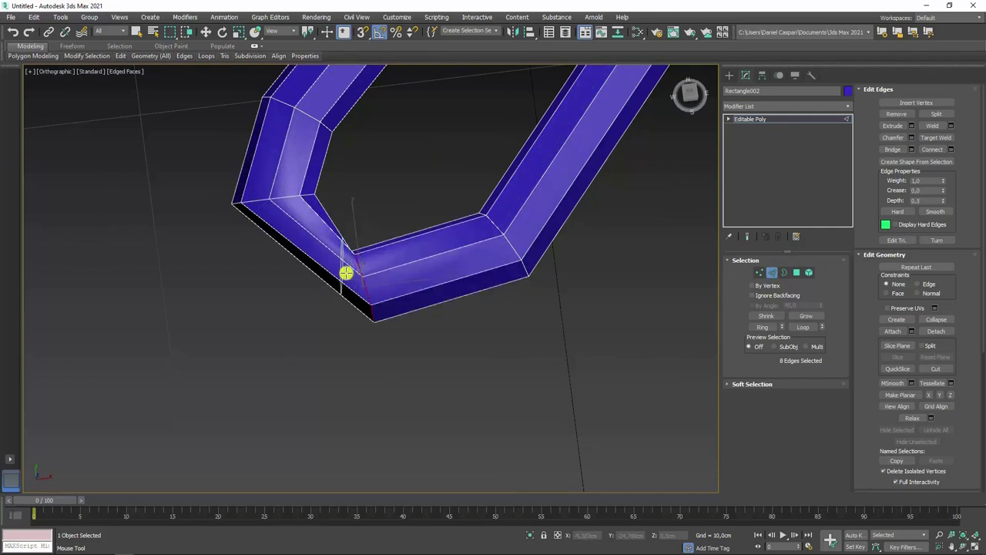
key("ctrl+z")
key("ctrl+z")
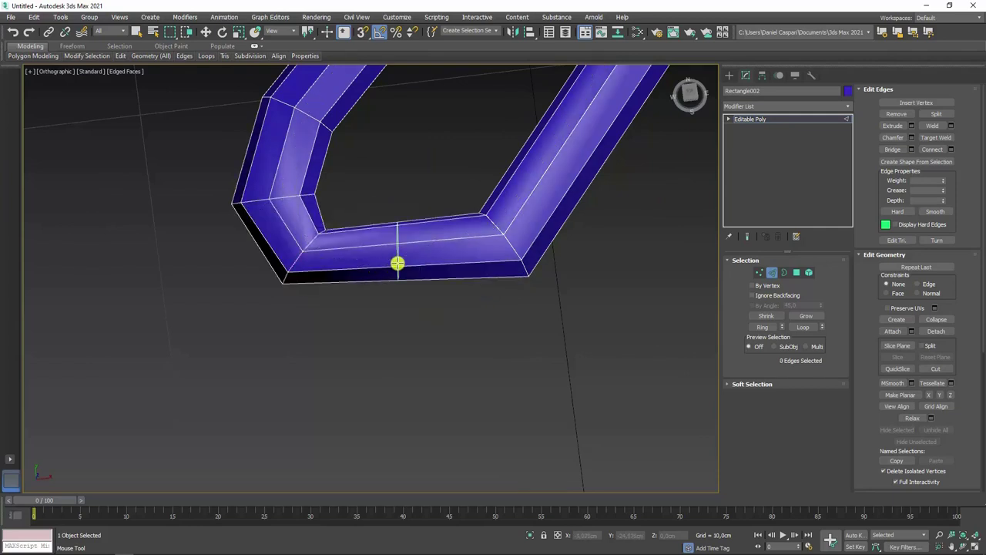
left_click(397, 263)
mouse_move(397, 263)
middle_mouse_down("alt")
mouse_move(409, 282)
mouse_move(521, 308)
mouse_move(405, 266)
mouse_move(553, 210)
middle_mouse_up("alt")
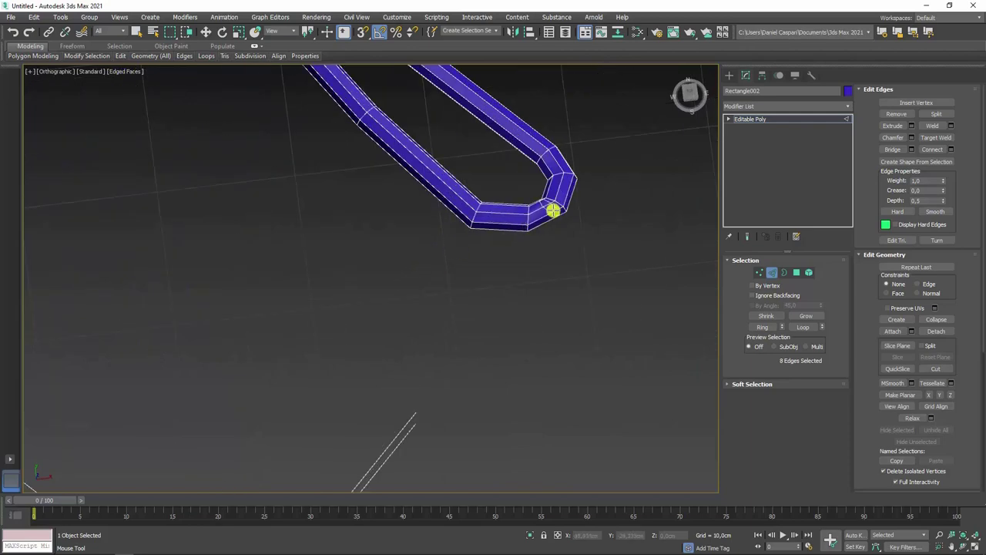
scroll(493, 275, "up", 2)
scroll(497, 262, "up", 2)
scroll(503, 284, "down", 5)
middle_click_drag(504, 285, 518, 324)
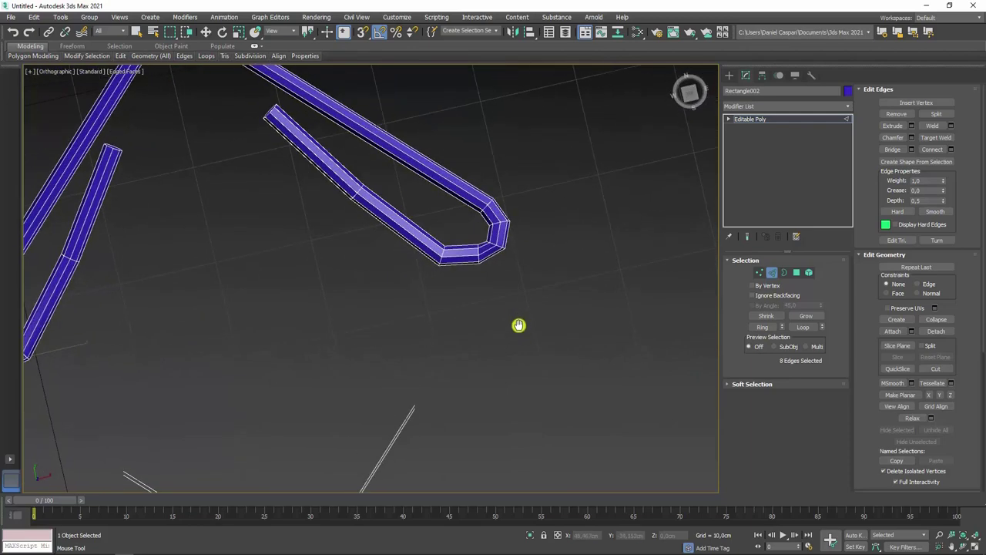
scroll(499, 245, "up", 4)
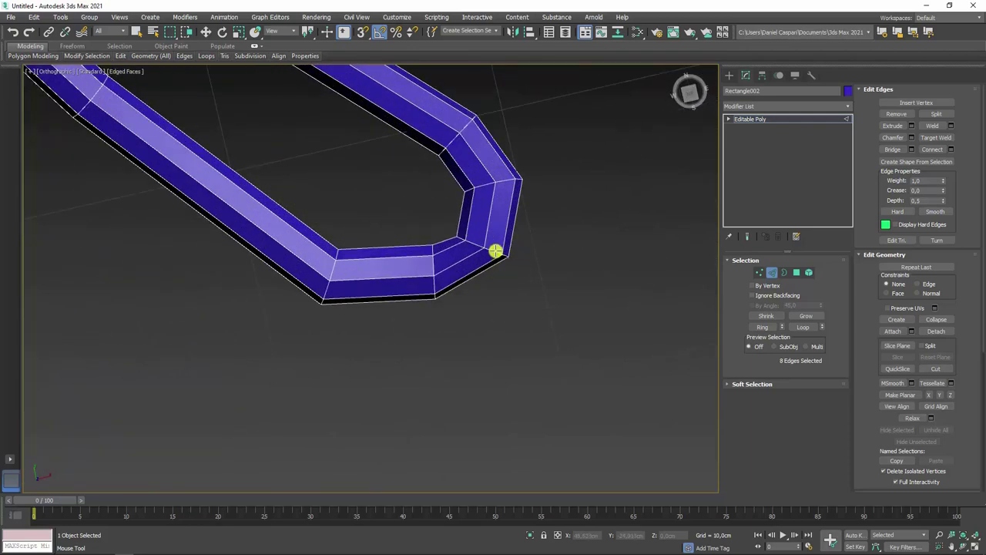
scroll(496, 251, "down", 3)
scroll(483, 246, "down", 4)
Switch the viewport to Perspective with the zigzag running sideways
scroll(481, 249, "down", 3)
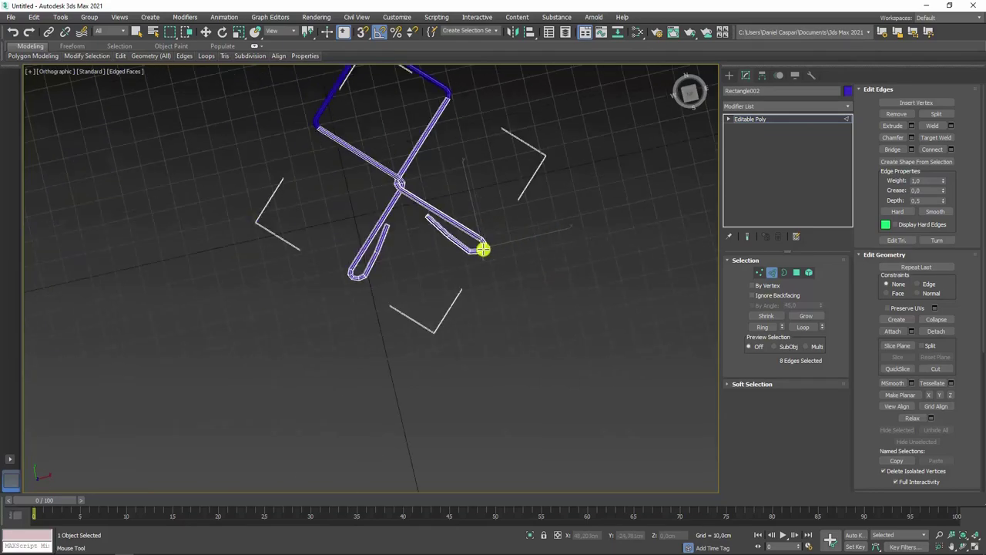
key("w")
mouse_move(481, 249)
middle_mouse_down("alt")
mouse_move(528, 287)
mouse_move(504, 260)
mouse_move(479, 297)
mouse_move(513, 291)
middle_mouse_up("alt")
key("p")
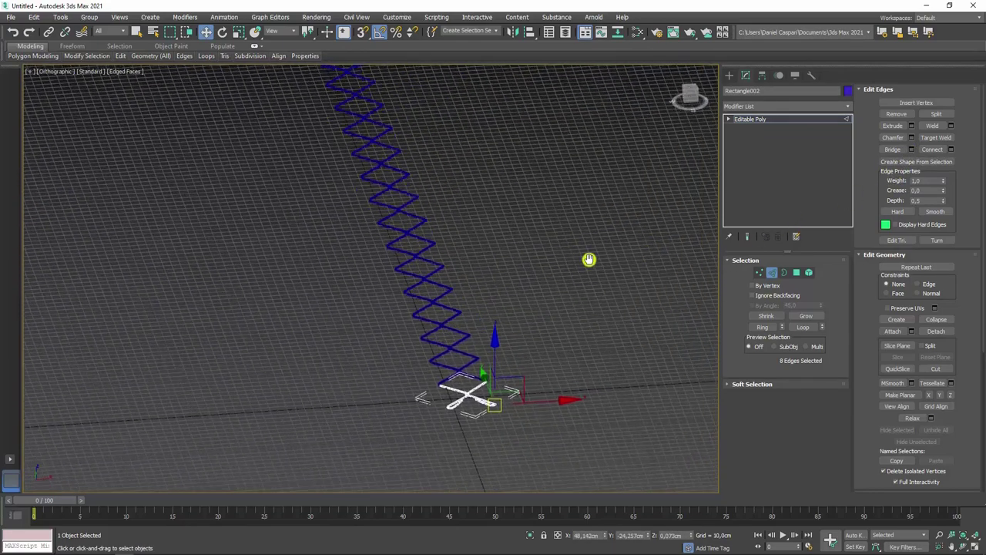
mouse_move(588, 262)
middle_mouse_down("alt")
mouse_move(573, 262)
mouse_move(582, 286)
mouse_move(655, 331)
mouse_move(588, 390)
mouse_move(838, 294)
middle_mouse_up("alt")
Attach Rectangle003 through Rectangle016 to Rectangle002 from the Attach List
left_click(911, 331)
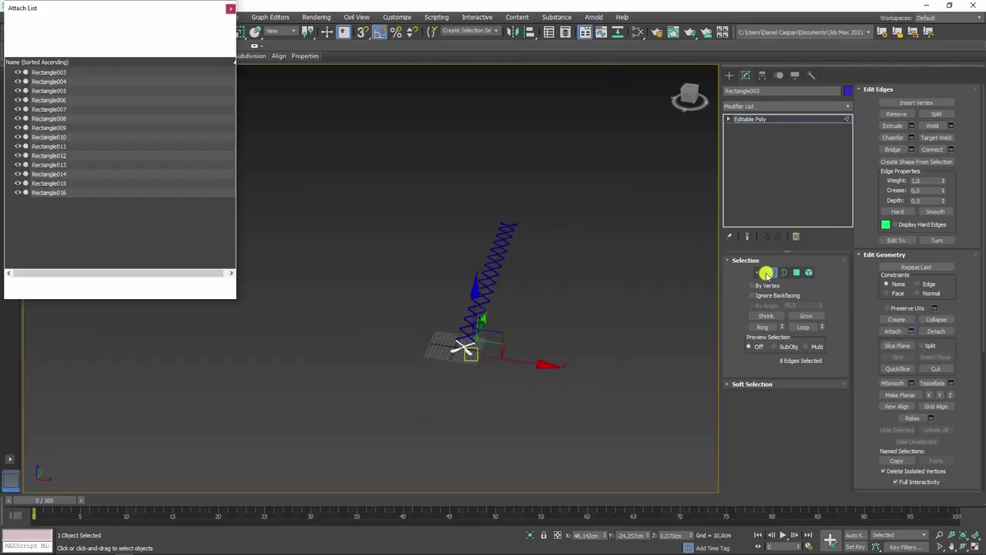
left_click(60, 193)
left_click(60, 72, "shift")
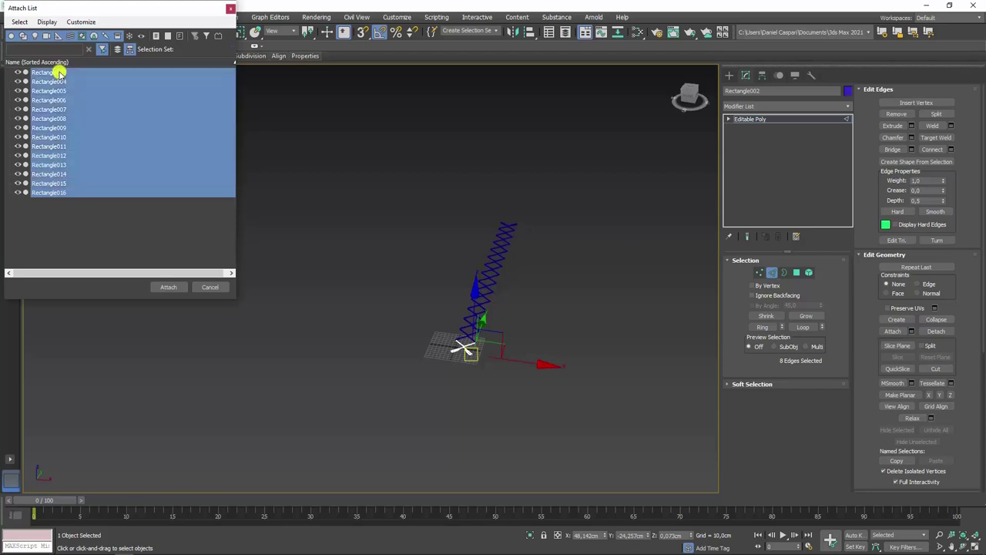
left_click(169, 286)
scroll(493, 337, "up", 5)
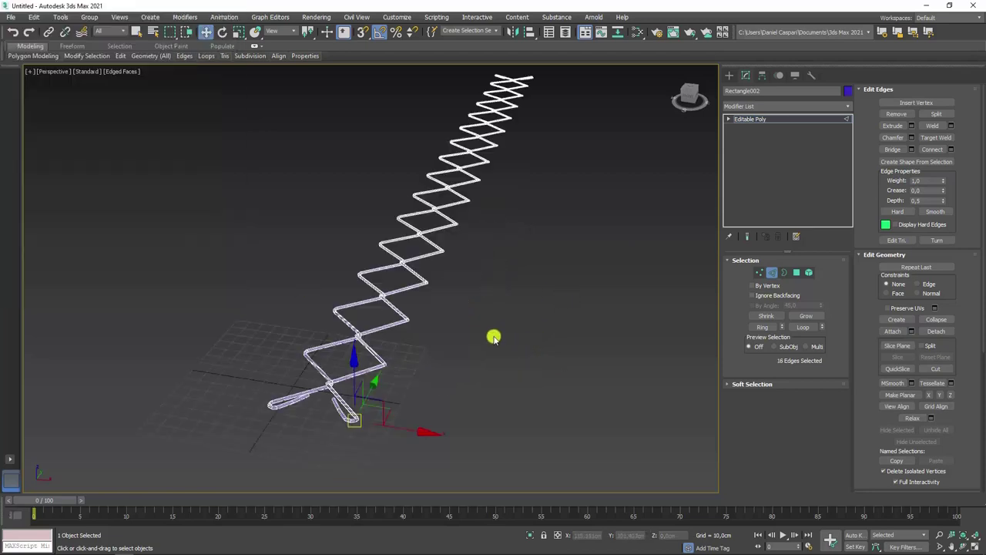
mouse_move(368, 366)
middle_mouse_down("alt")
mouse_move(300, 398)
mouse_move(399, 332)
mouse_move(418, 339)
middle_mouse_up("alt")
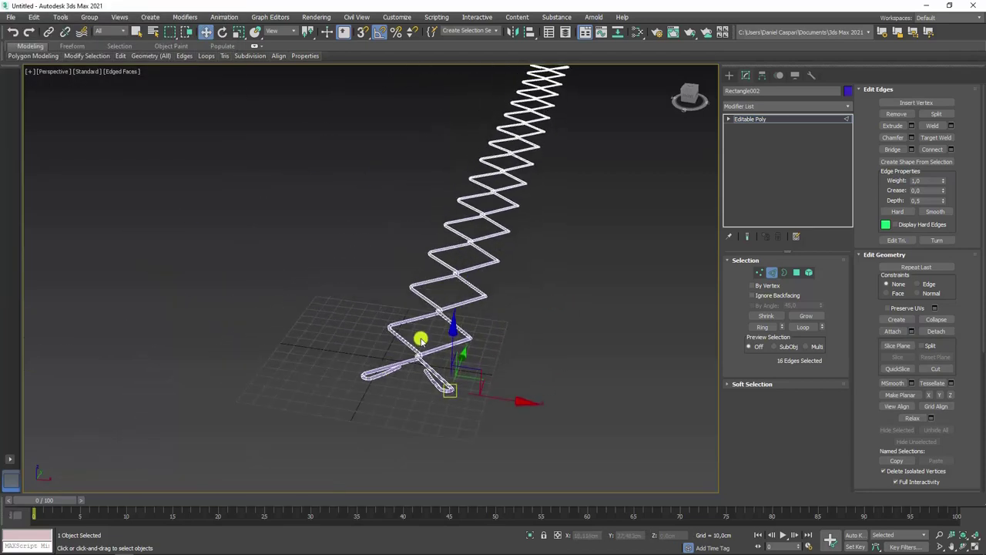
scroll(421, 336, "up", 5)
Enter Border mode and zoom in on the open gap where two zigzag pieces meet
key("3")
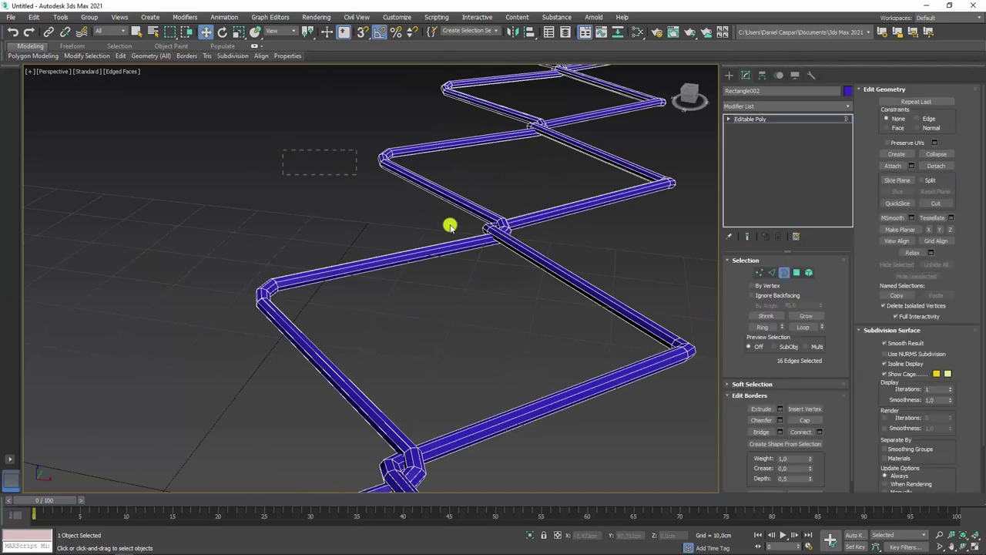
scroll(350, 252, "down", 5)
mouse_move(352, 286)
middle_mouse_down("alt")
mouse_move(341, 249)
mouse_move(301, 403)
mouse_move(319, 403)
middle_mouse_up("alt")
scroll(385, 337, "up", 5)
mouse_move(385, 337)
middle_mouse_down("alt")
mouse_move(625, 282)
mouse_move(563, 277)
mouse_move(594, 264)
mouse_move(568, 249)
mouse_move(561, 231)
mouse_move(571, 236)
mouse_move(597, 354)
mouse_move(610, 358)
middle_mouse_up("alt")
scroll(570, 237, "down", 5)
scroll(577, 254, "down", 3)
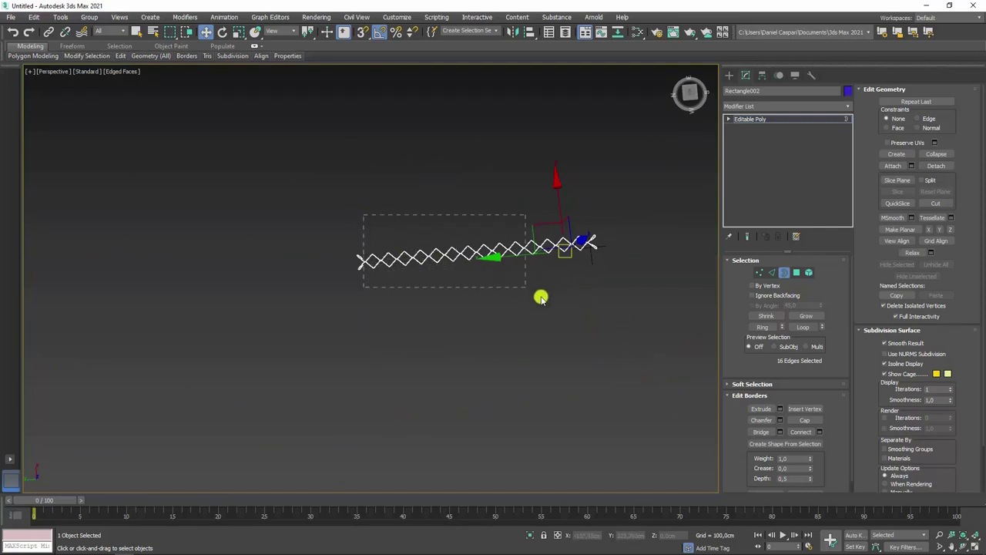
middle_click_drag(588, 310, 583, 277, "alt")
scroll(578, 249, "up", 5)
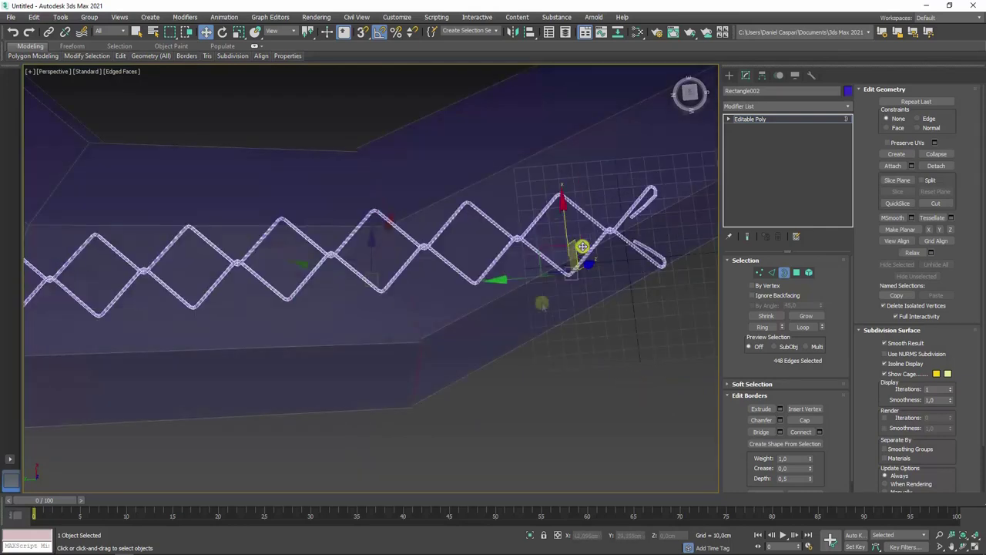
scroll(539, 301, "up", 3)
scroll(551, 309, "up", 1)
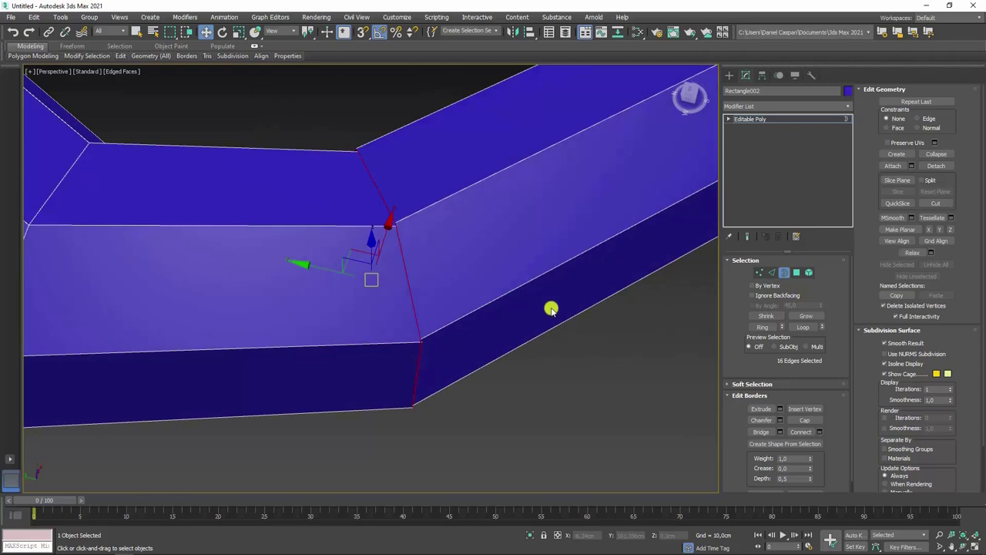
Weld the seam vertices at 0.1cm, cutting 1864 vertices to 1856, then return to Border mode
left_click(759, 272)
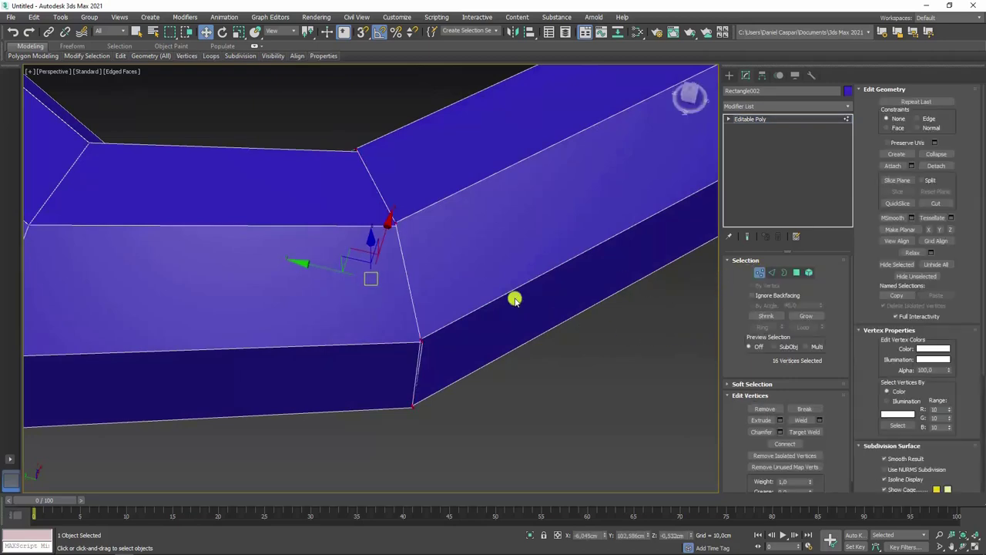
mouse_move(452, 368)
middle_mouse_down("alt")
mouse_move(411, 334)
mouse_move(436, 301)
mouse_move(440, 310)
mouse_move(421, 310)
mouse_move(428, 306)
middle_mouse_up("alt")
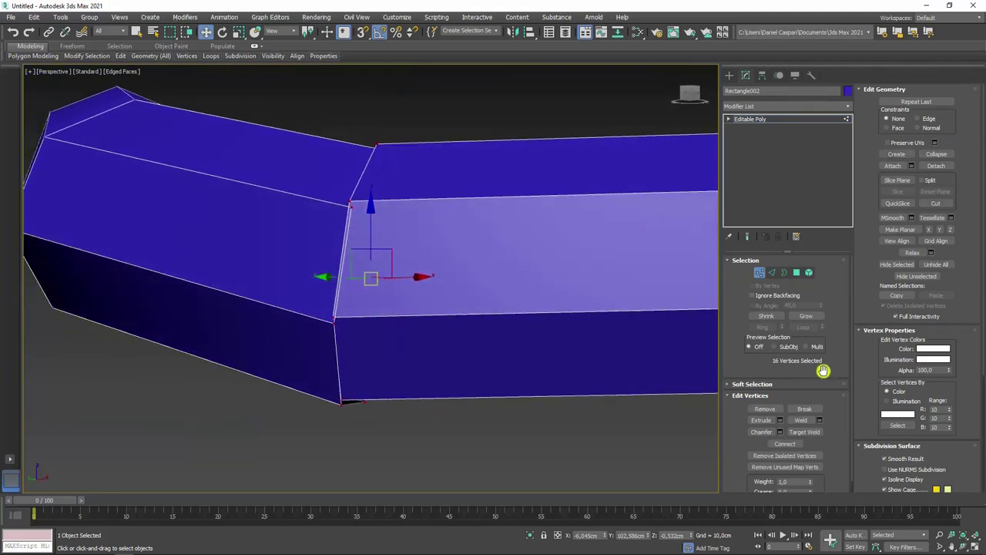
left_click(817, 420)
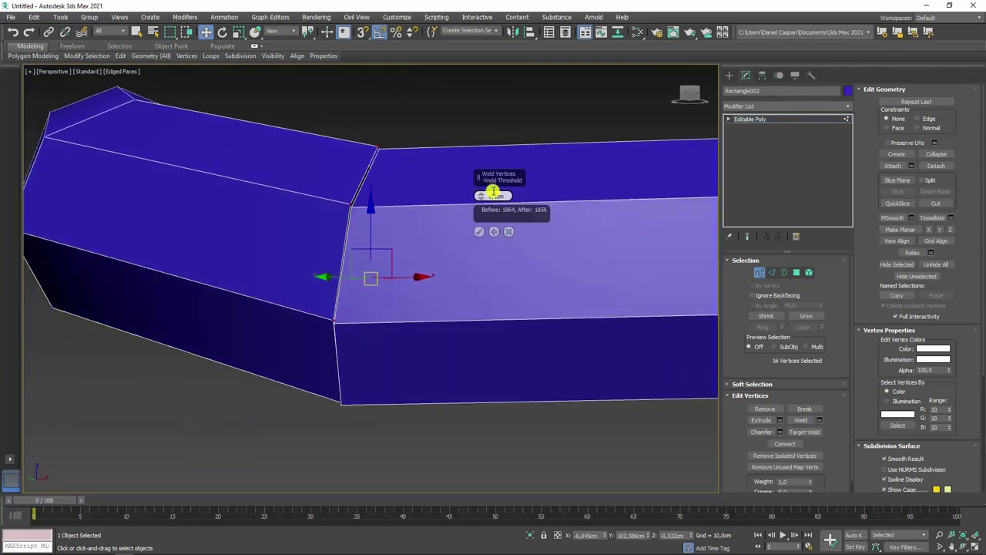
left_click(496, 231)
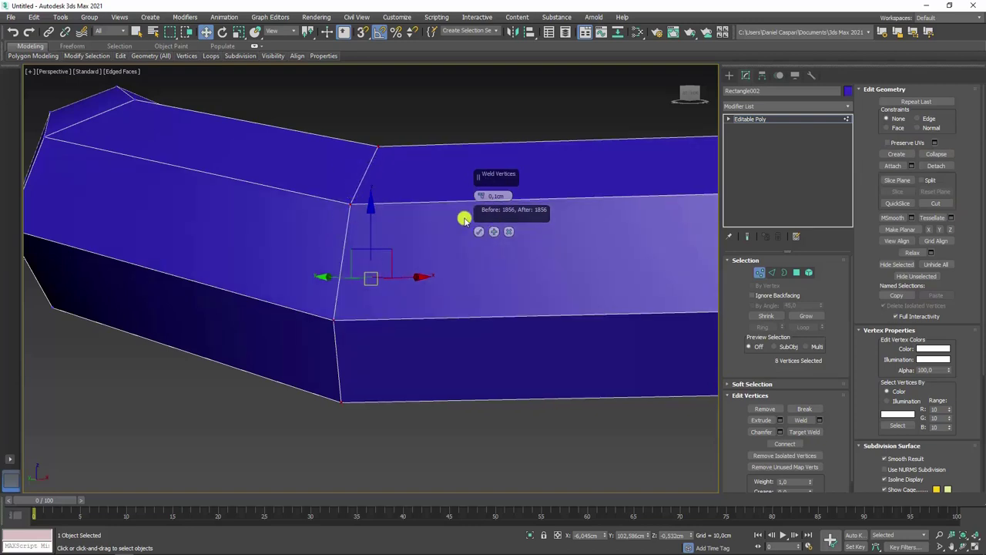
left_click(478, 231)
scroll(479, 227, "down", 5)
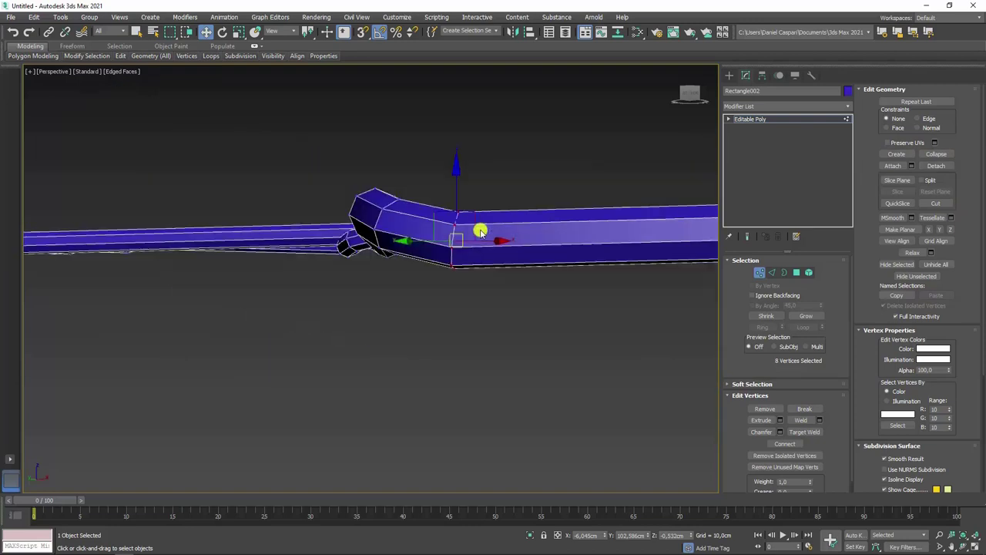
mouse_move(480, 226)
middle_mouse_down("alt")
mouse_move(515, 209)
mouse_move(562, 286)
middle_mouse_up("alt")
scroll(570, 298, "up", 3)
scroll(570, 298, "down", 5)
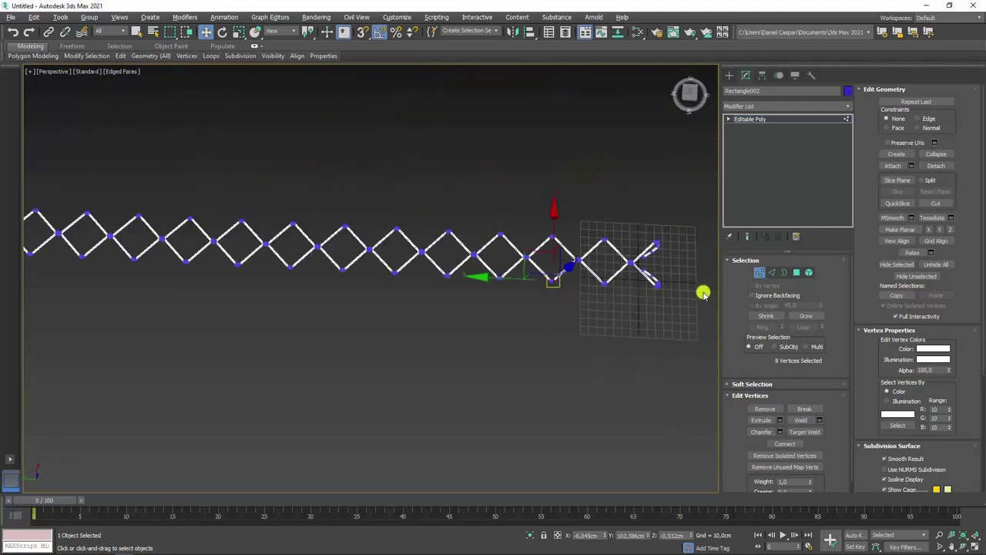
left_click(782, 272)
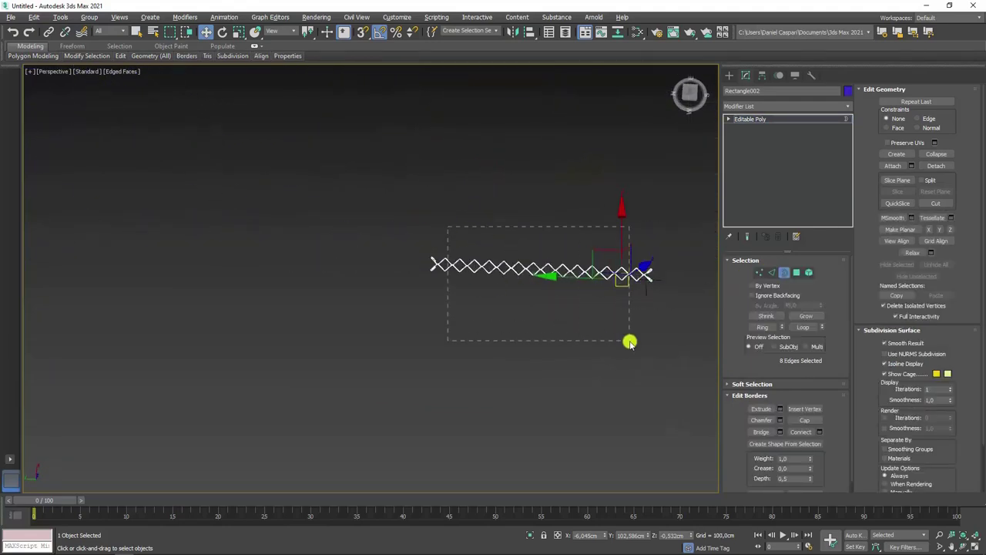
Window-select the open borders across the whole zigzag chain
left_click_drag(640, 343, 645, 288)
scroll(639, 297, "up", 4)
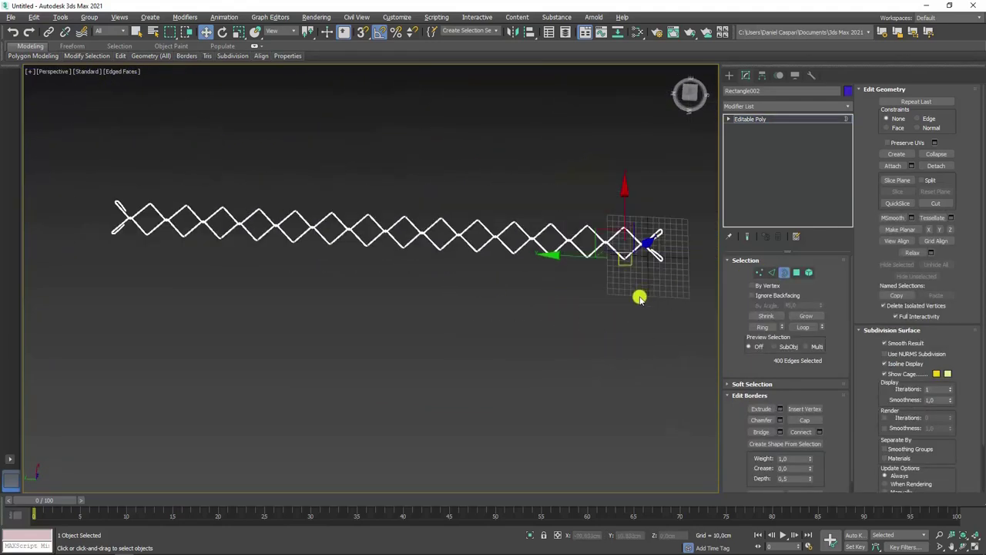
left_click_drag(248, 169, 123, 156)
scroll(669, 273, "up", 3)
scroll(470, 210, "up", 3)
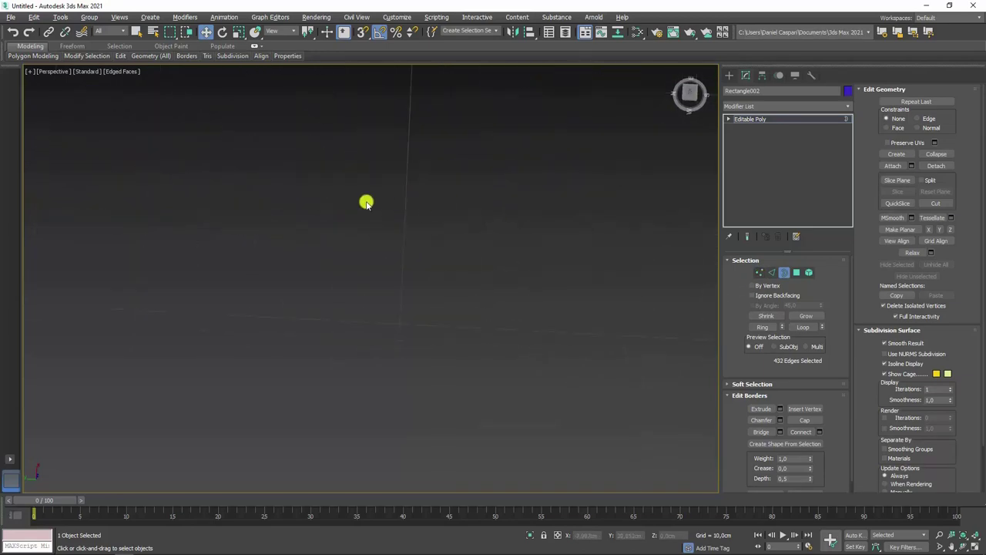
scroll(365, 200, "down", 2)
scroll(412, 232, "up", 3)
scroll(528, 312, "down", 5)
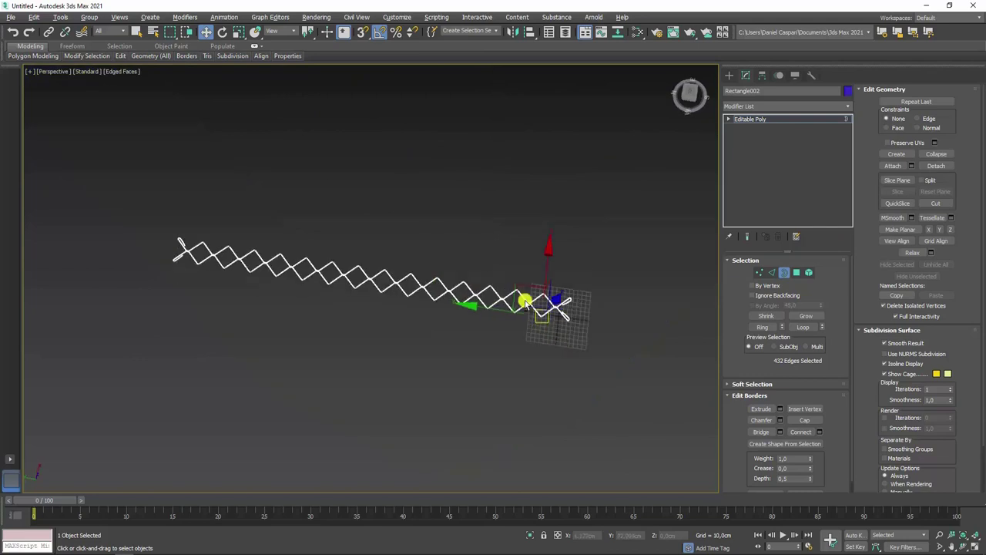
scroll(555, 339, "up", 1)
scroll(555, 317, "up", 2)
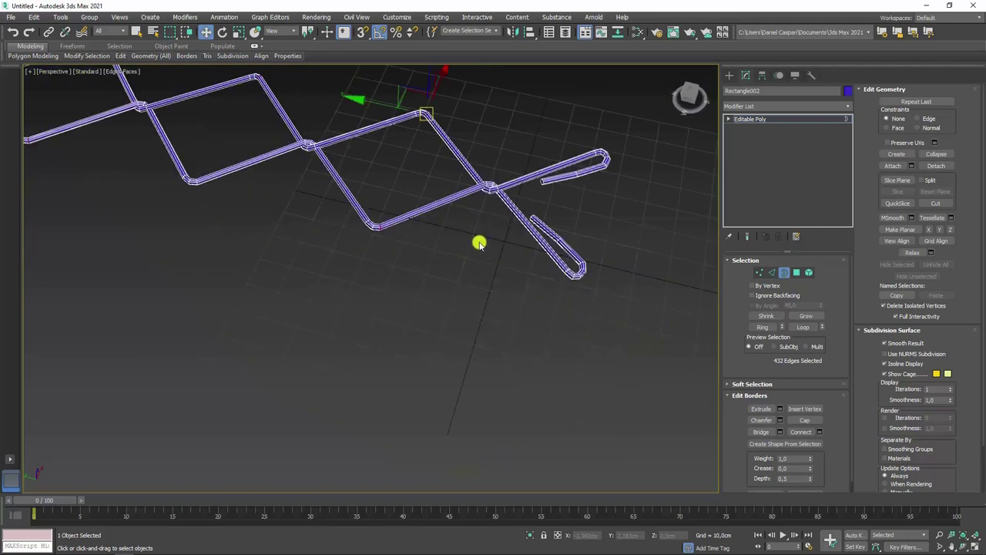
Weld the seam vertices, merging 432 border vertices into 216, then recheck the borders
left_click(757, 274)
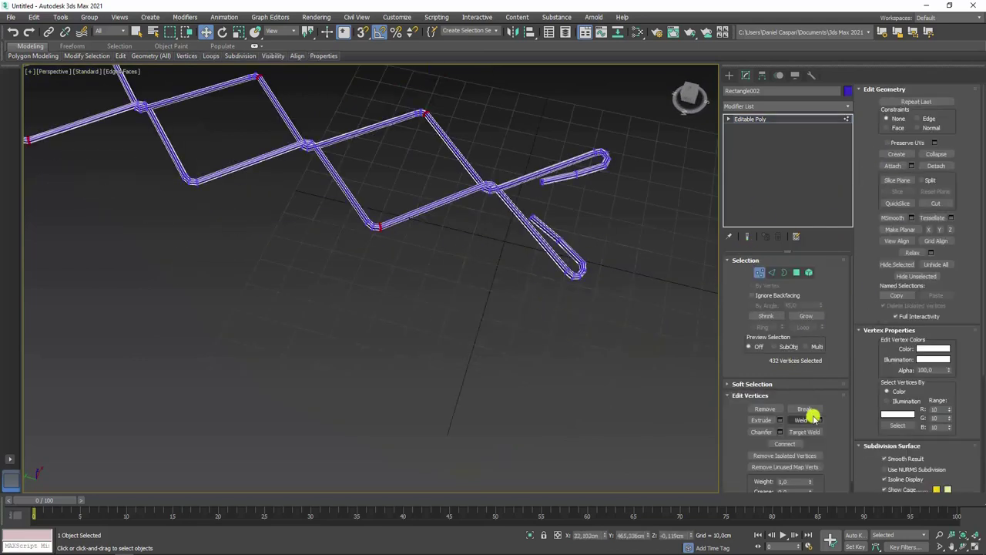
left_click(800, 422)
left_click(782, 272)
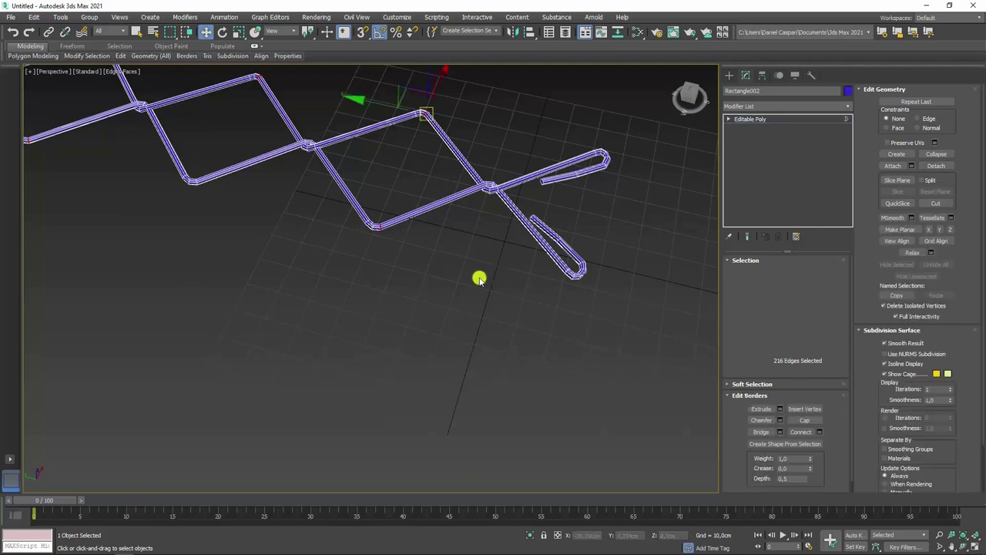
scroll(387, 191, "down", 10)
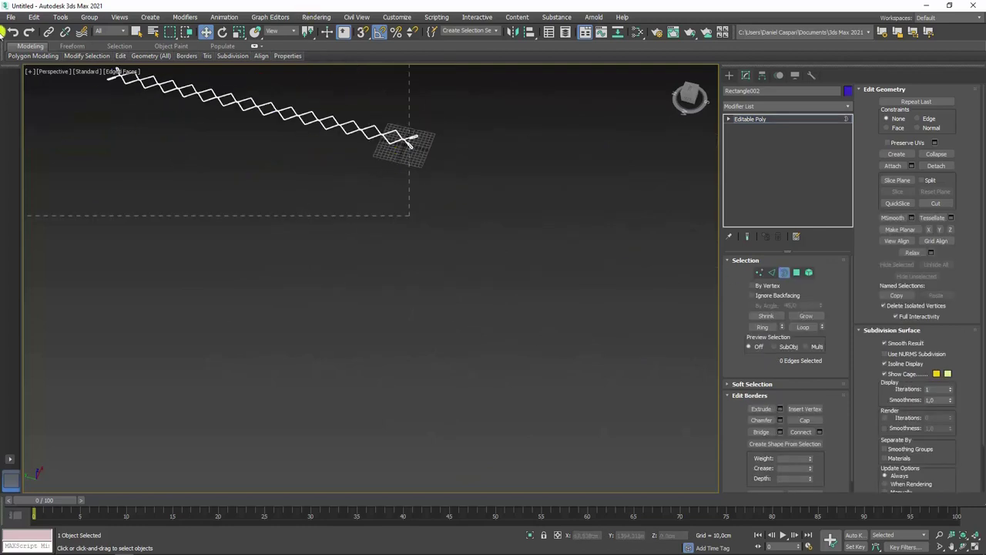
Clone the zigzag as an instance, Rectangle003, offset to the right of the original
middle_click_drag(442, 192, 463, 154, "alt")
left_click(785, 119)
mouse_move(346, 202)
middle_mouse_down()
mouse_move(458, 307)
mouse_move(429, 277)
mouse_move(409, 305)
mouse_move(387, 297)
middle_mouse_up()
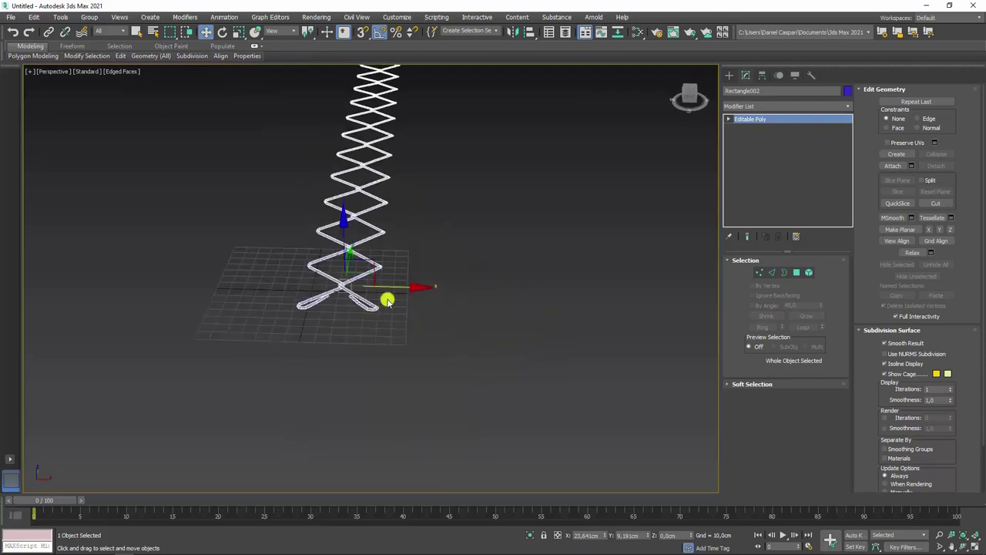
scroll(387, 297, "up", 5)
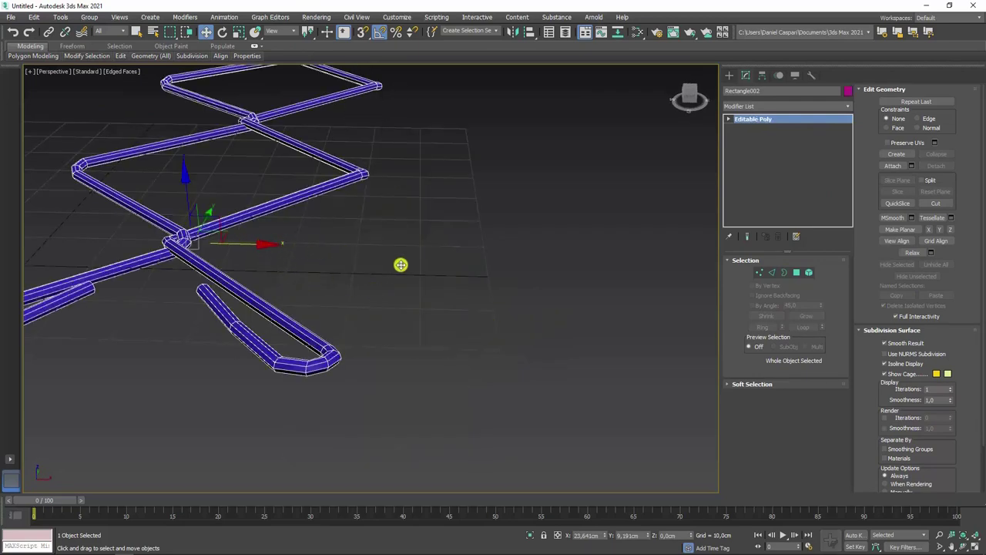
mouse_move(401, 264)
left_mouse_down("shift")
mouse_move(572, 306)
mouse_move(566, 312)
left_mouse_up("shift")
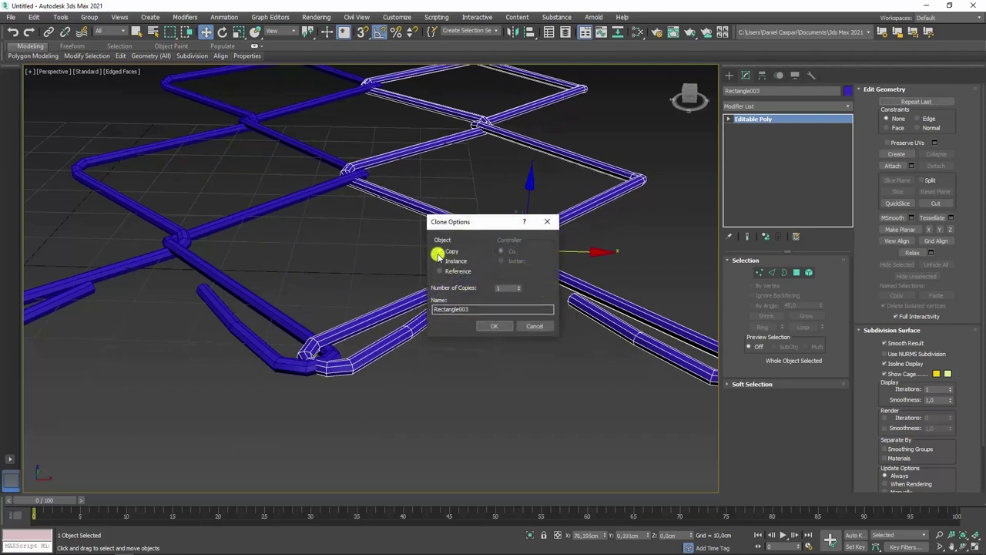
left_click(494, 326)
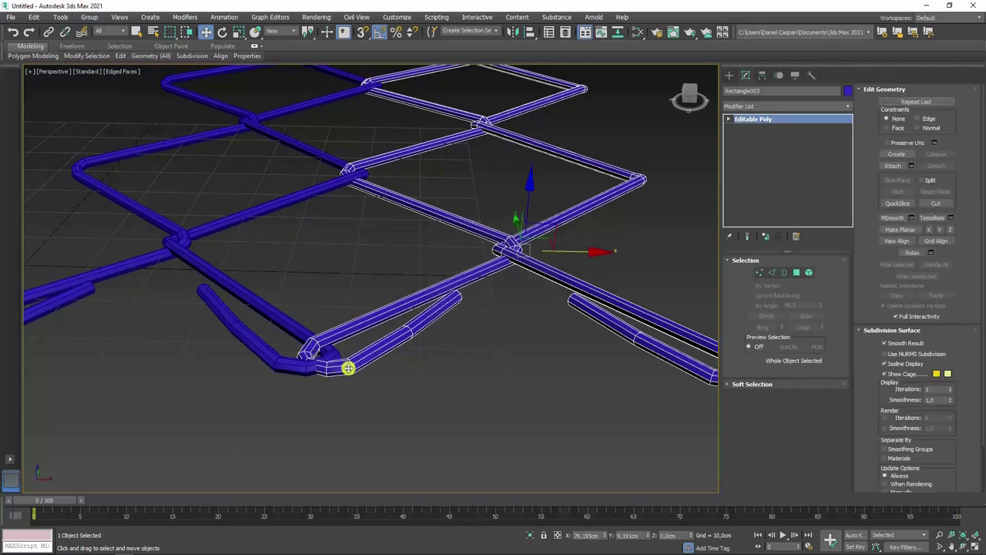
mouse_move(348, 368)
middle_mouse_down("alt")
mouse_move(363, 376)
mouse_move(293, 337)
mouse_move(293, 347)
middle_mouse_up("alt")
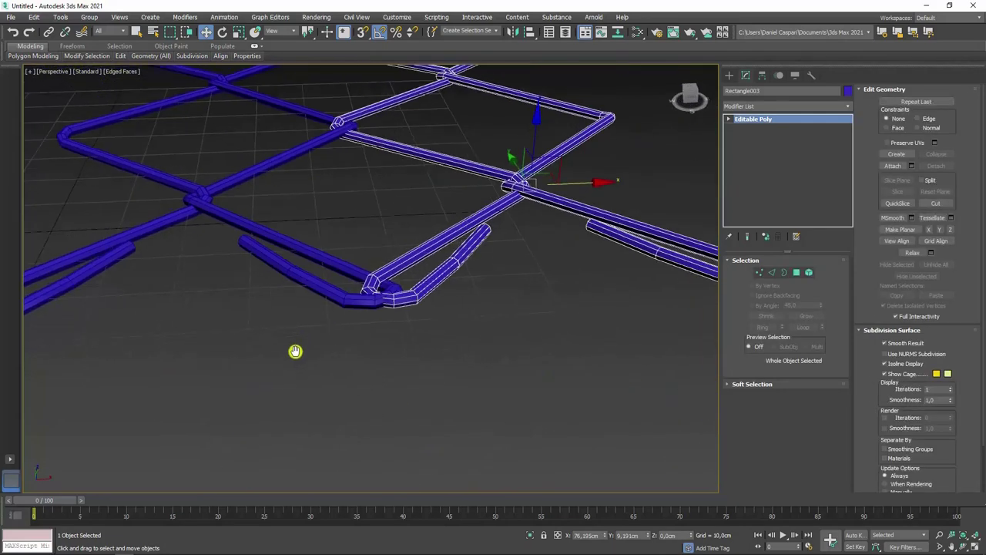
left_click(795, 273)
mouse_move(486, 249)
middle_mouse_down("alt")
mouse_move(503, 257)
mouse_move(429, 178)
mouse_move(596, 301)
mouse_move(510, 221)
mouse_move(352, 108)
mouse_move(416, 290)
mouse_move(401, 279)
middle_mouse_up("alt")
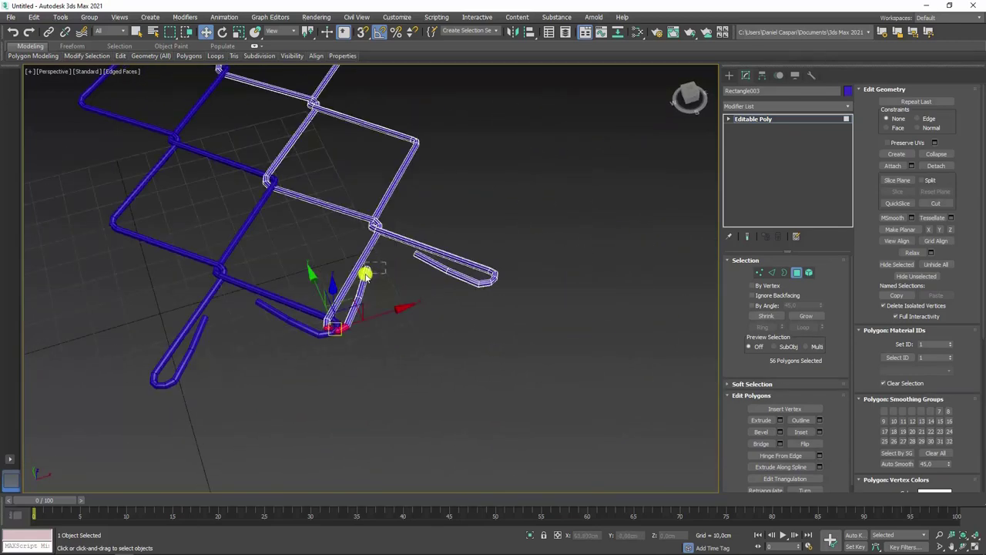
Grow a selection along the first loose wire end and rotate it into a bend
left_click(367, 276)
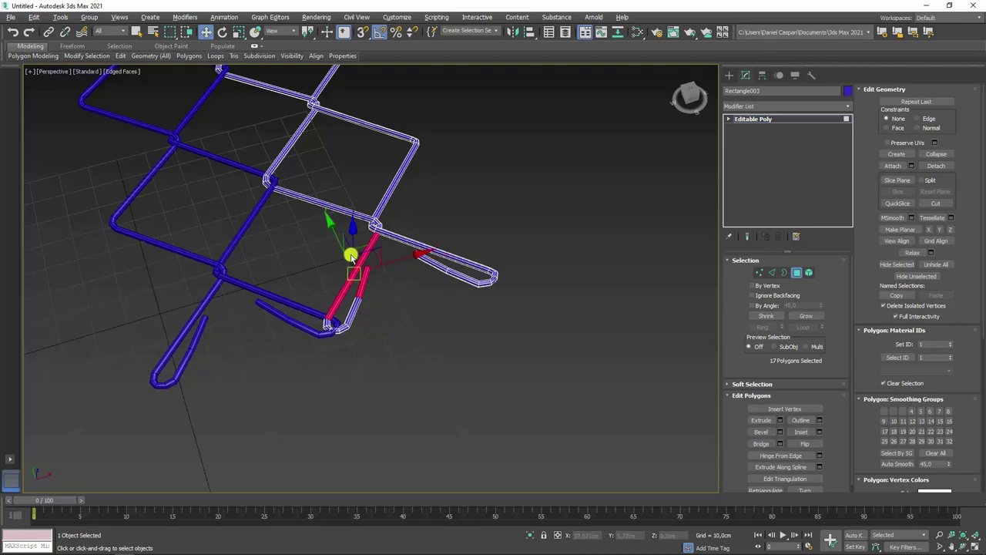
left_click_drag(350, 254, 374, 257)
right_click(375, 258)
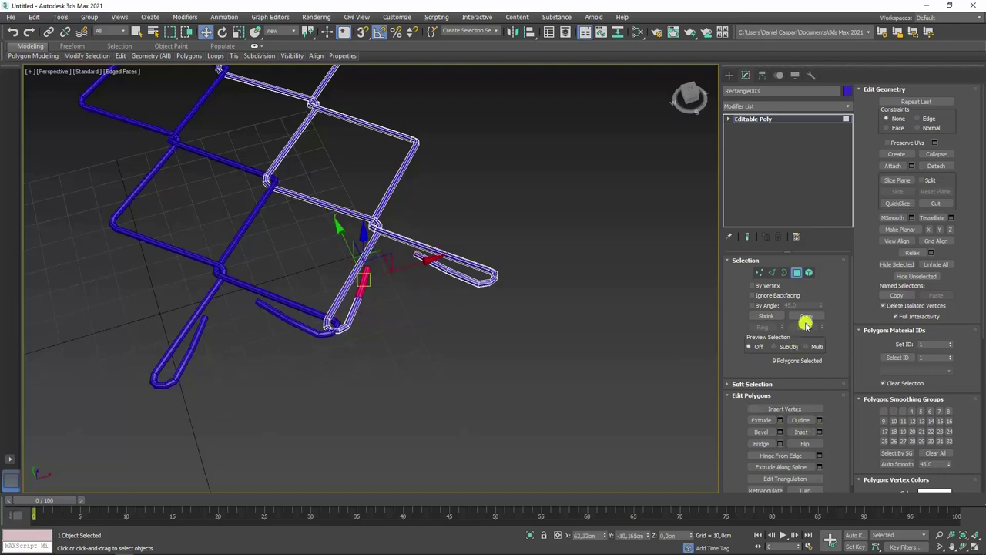
left_click(805, 316)
left_click(804, 316)
left_click(805, 315)
left_click(805, 316)
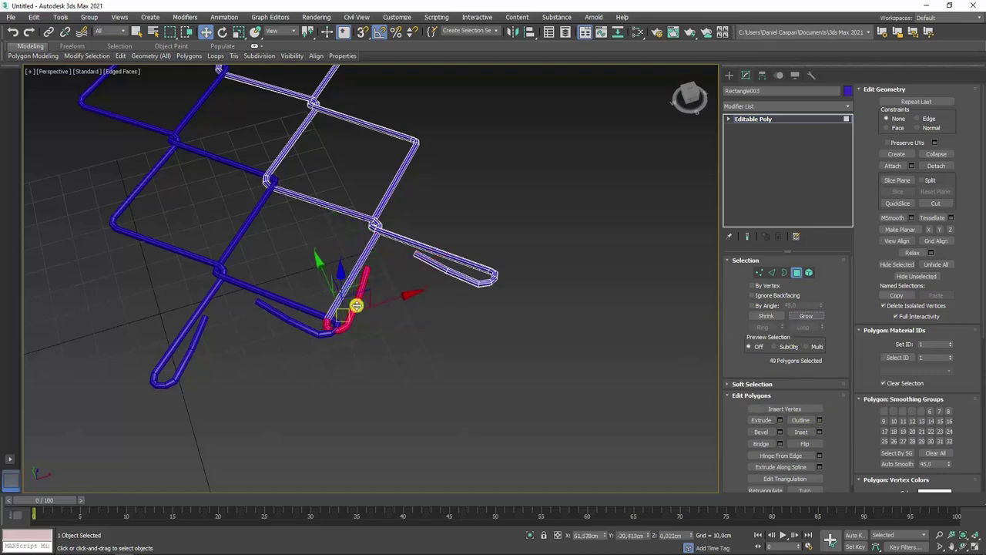
middle_click_drag(352, 308, 336, 292, "alt")
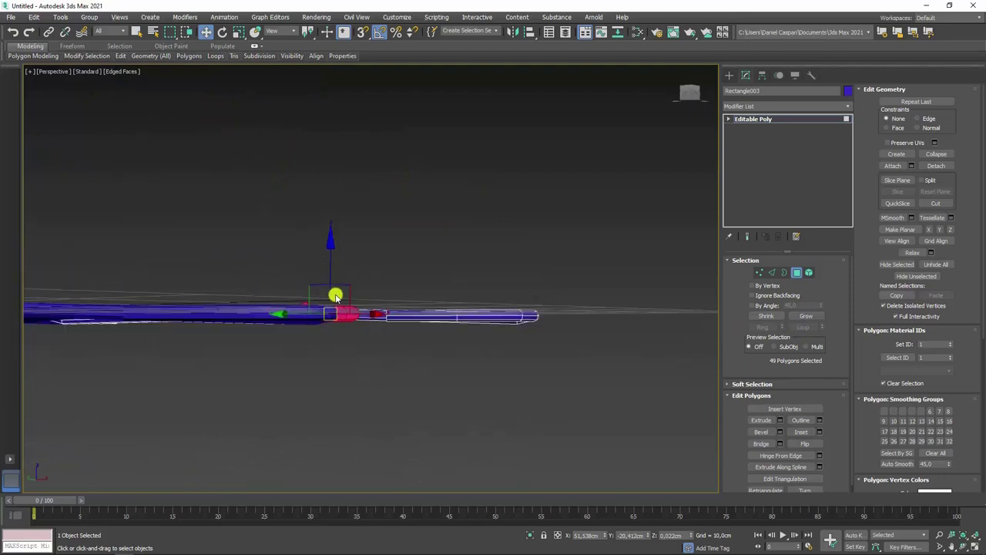
key("e")
left_click_drag(411, 279, 419, 289)
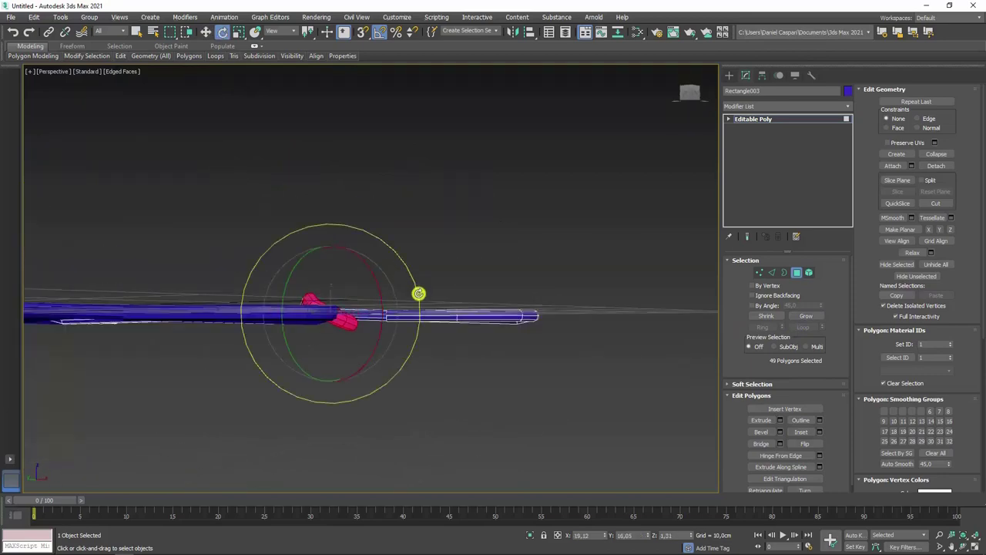
key("w")
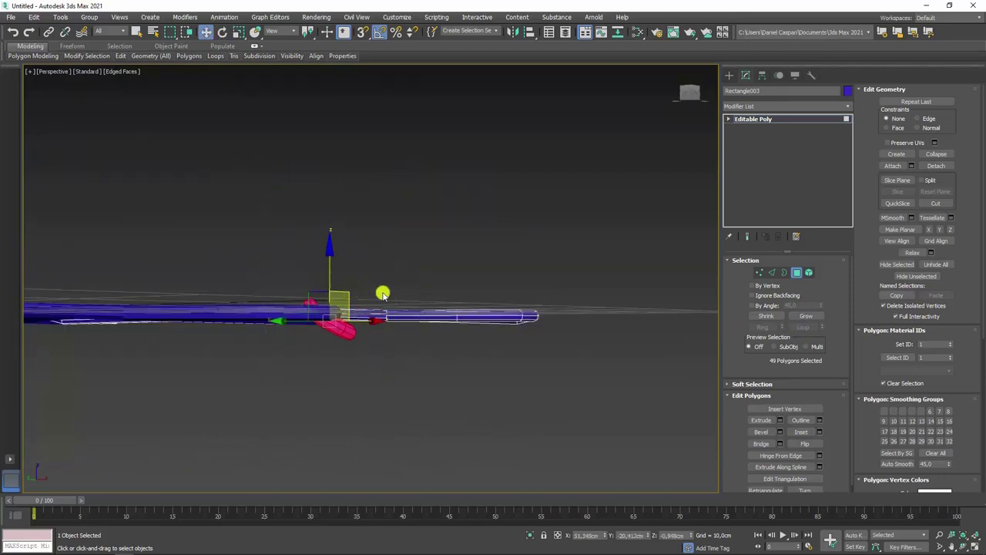
mouse_move(383, 294)
middle_mouse_down("alt")
mouse_move(390, 334)
mouse_move(355, 334)
mouse_move(439, 331)
mouse_move(369, 324)
mouse_move(440, 342)
mouse_move(591, 301)
middle_mouse_up("alt")
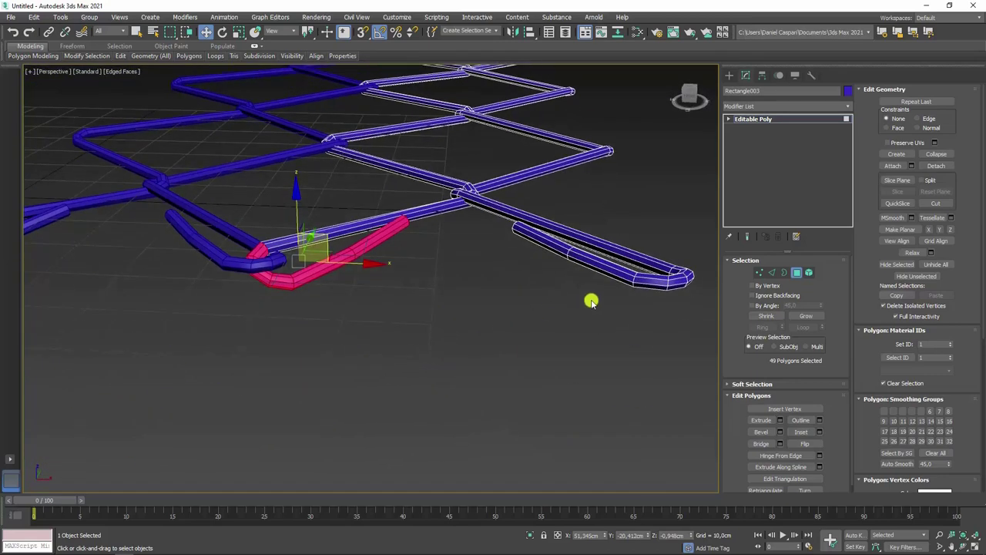
Bend the right-hand wire end upward, shift it into place and fine-tune its rotation
left_click_drag(561, 353, 555, 339)
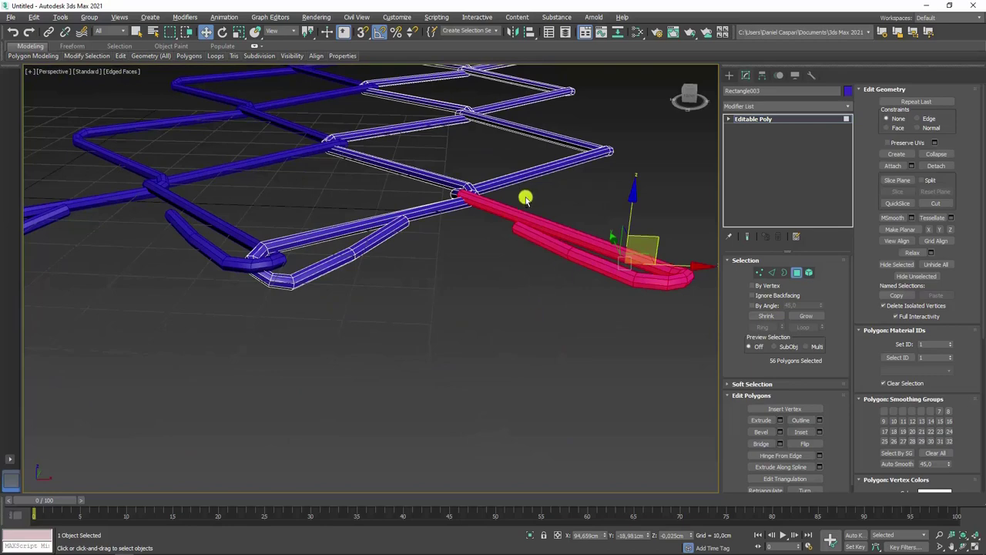
left_click_drag(487, 214, 488, 215, "alt")
key("e")
mouse_move(594, 228)
middle_mouse_down("alt")
mouse_move(627, 242)
mouse_move(563, 229)
mouse_move(526, 238)
mouse_move(589, 244)
middle_mouse_up("alt")
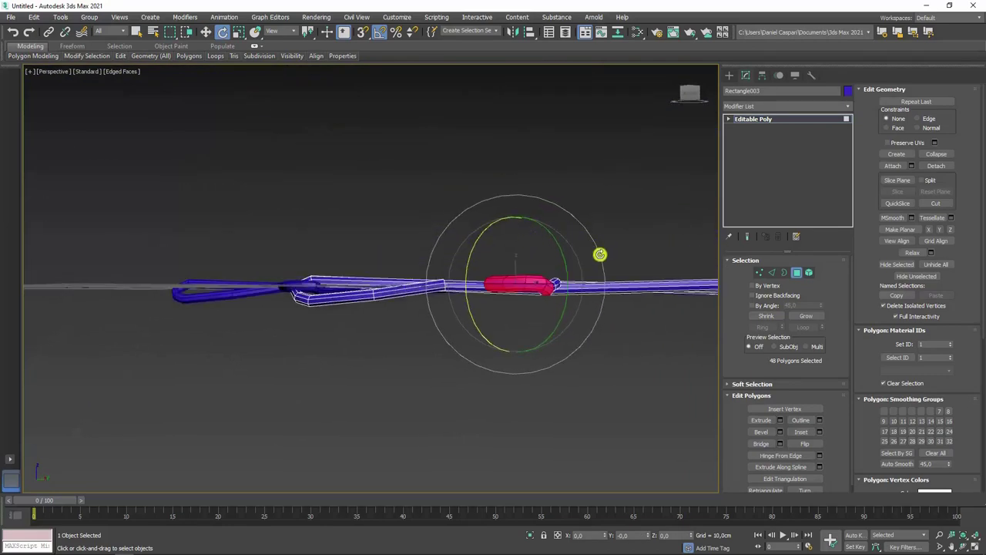
mouse_move(532, 246)
left_mouse_down()
mouse_move(524, 262)
mouse_move(599, 257)
mouse_move(598, 248)
left_mouse_up()
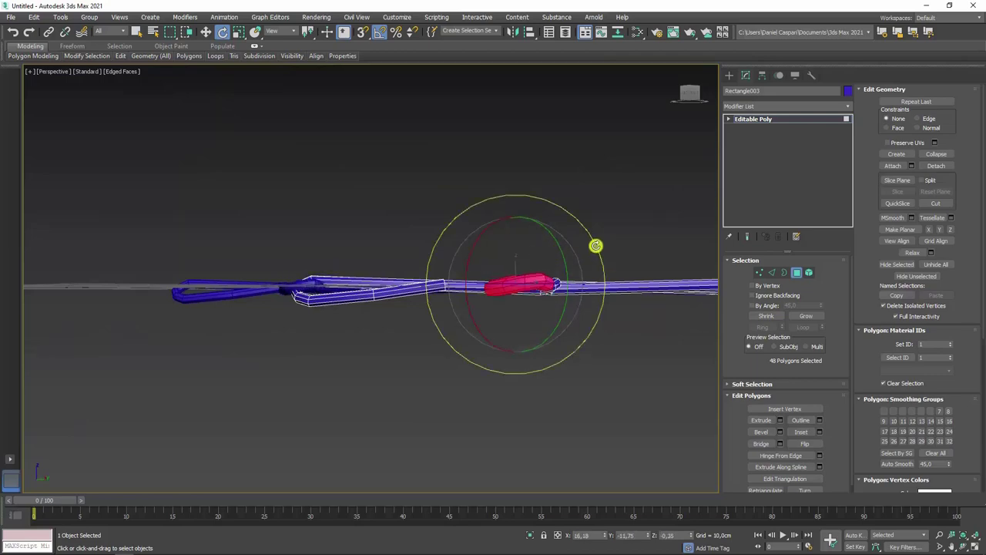
mouse_move(594, 244)
middle_mouse_down("alt")
mouse_move(495, 286)
mouse_move(562, 308)
mouse_move(509, 297)
middle_mouse_up("alt")
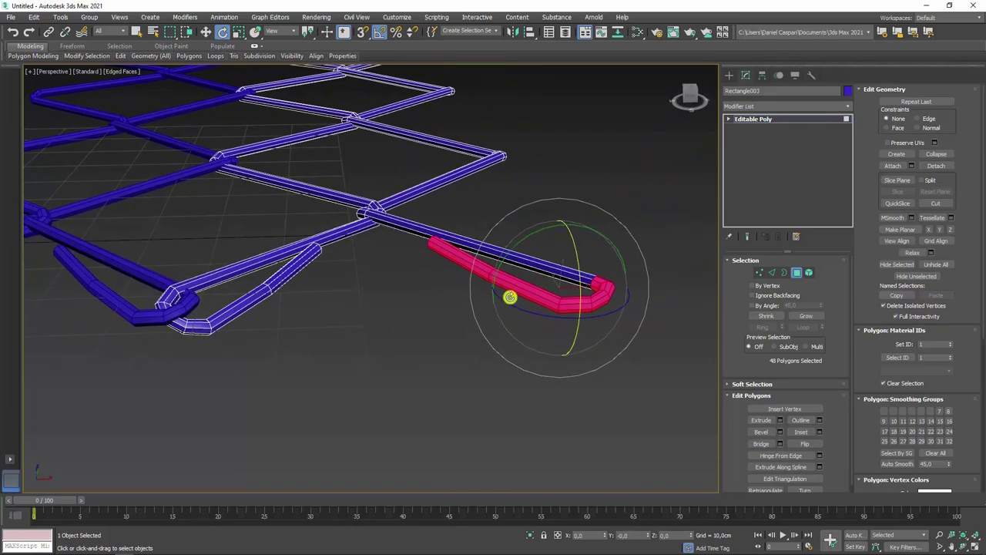
key("w")
mouse_move(565, 231)
left_mouse_down()
mouse_move(563, 248)
mouse_move(565, 234)
mouse_move(539, 251)
mouse_move(544, 242)
left_mouse_up()
key("e")
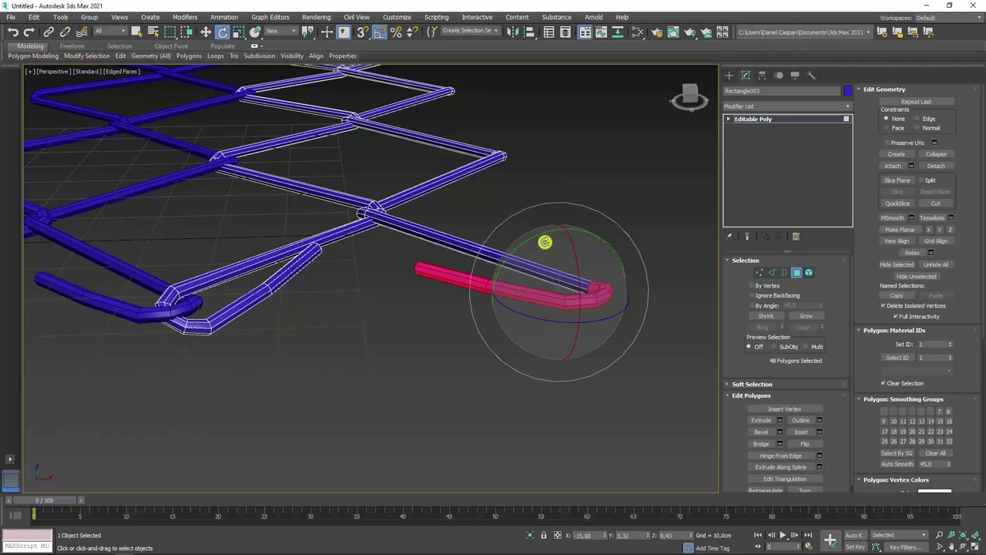
left_click_drag(554, 314, 480, 326)
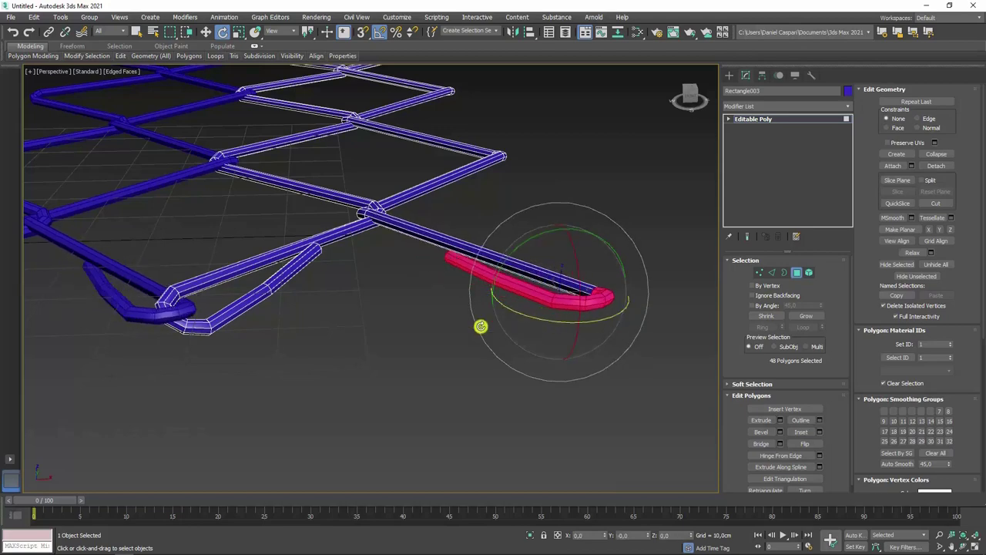
mouse_move(480, 326)
middle_mouse_down("alt")
mouse_move(414, 342)
mouse_move(410, 372)
mouse_move(434, 347)
middle_mouse_up("alt")
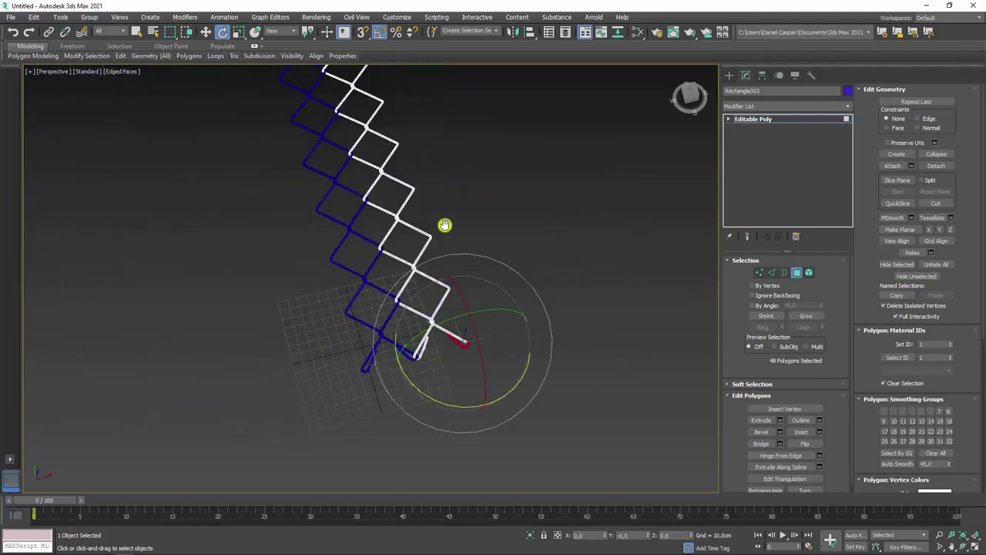
Select the top wire end and grow the selection three times along the wire
mouse_move(442, 223)
middle_mouse_down("alt")
mouse_move(398, 159)
mouse_move(406, 169)
middle_mouse_up("alt")
scroll(509, 390, "down", 5)
scroll(409, 343, "up", 5)
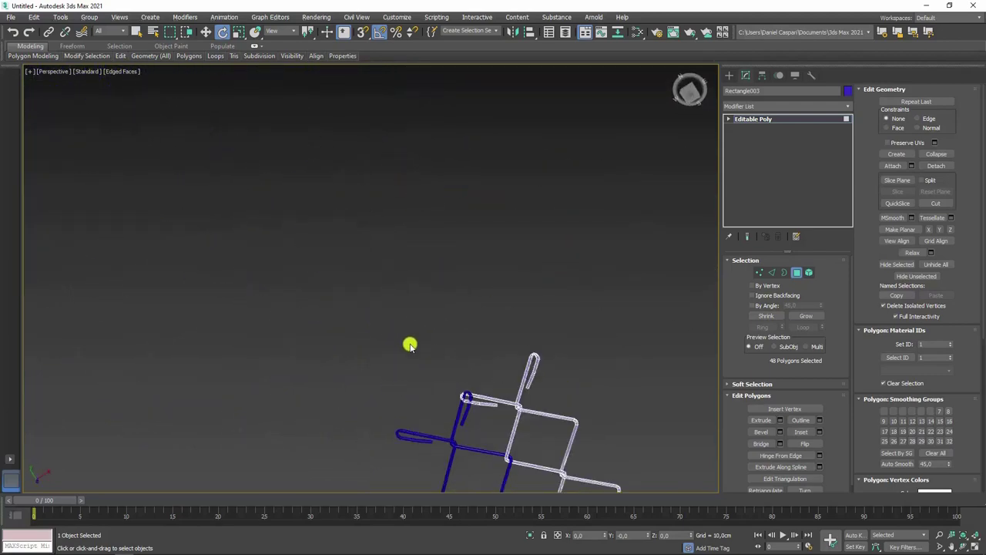
scroll(465, 381, "up", 3)
middle_click_drag(464, 380, 414, 298)
scroll(414, 298, "up", 4)
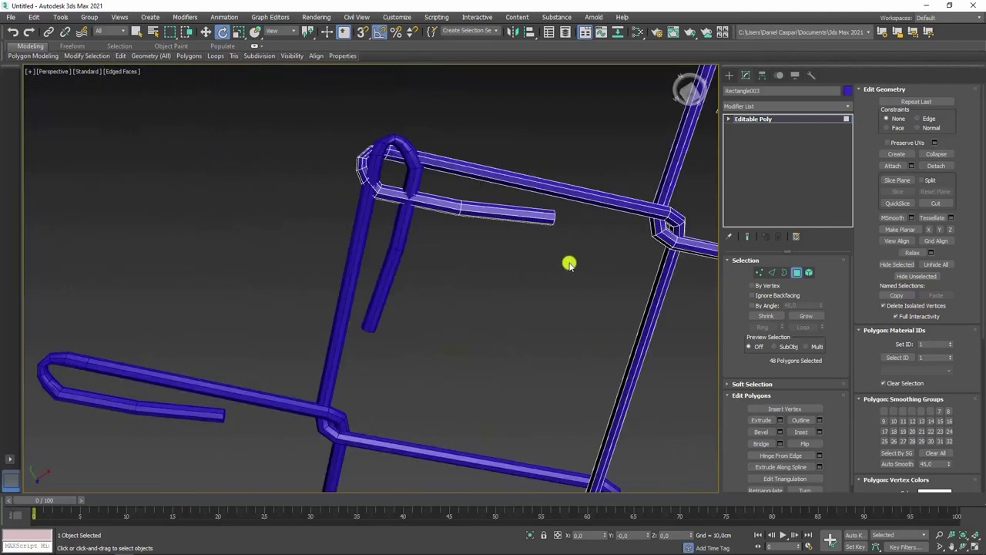
left_click_drag(528, 209, 528, 212)
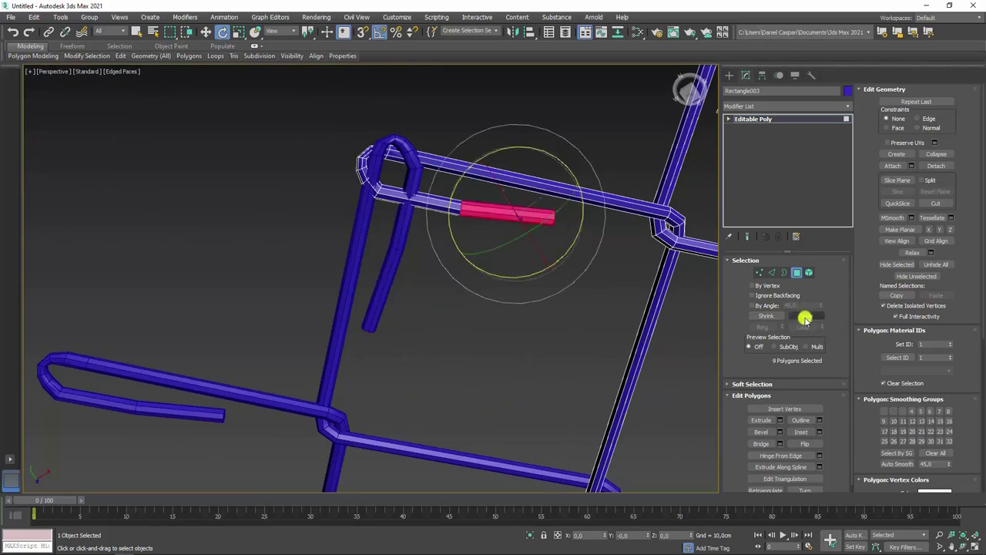
left_click(805, 316)
left_click(805, 315)
middle_click_drag(513, 269, 490, 238, "alt")
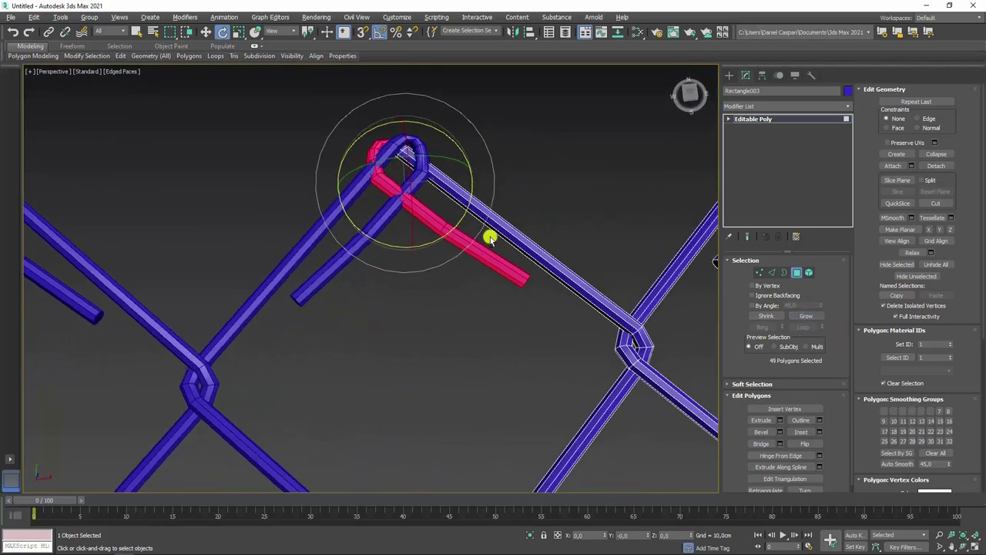
left_click(805, 316)
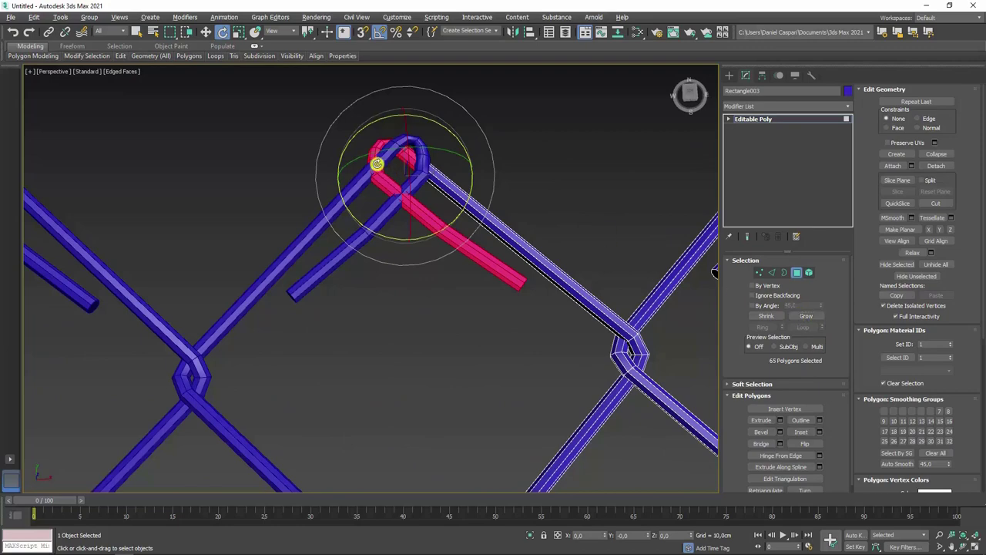
Rotate the 65-polygon top wire end to tilt left so it hooks the neighbouring arm
mouse_move(377, 163)
middle_mouse_down("alt")
mouse_move(429, 154)
mouse_move(437, 105)
middle_mouse_up("alt")
mouse_move(458, 126)
left_mouse_down()
mouse_move(473, 132)
mouse_move(433, 201)
mouse_move(438, 190)
left_mouse_up()
key("w")
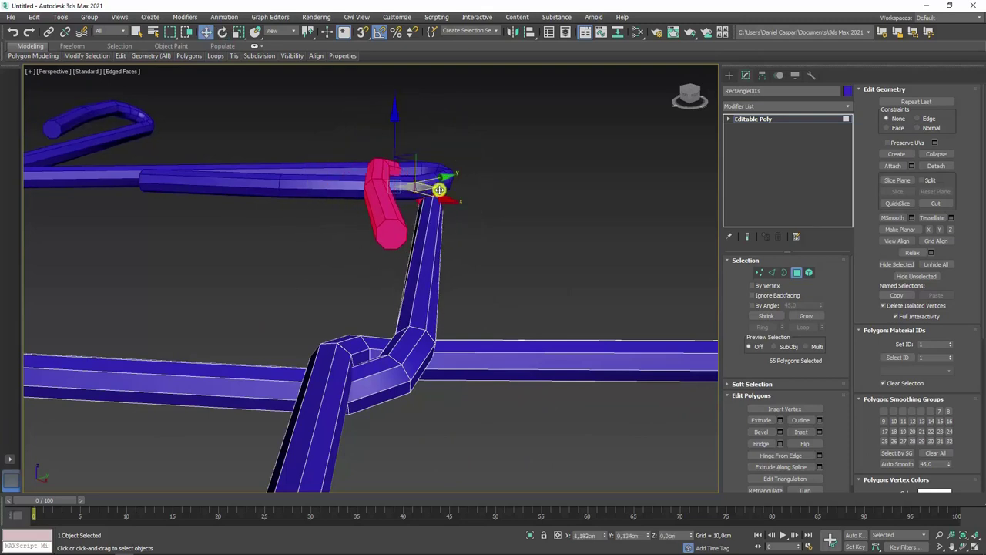
mouse_move(438, 189)
middle_mouse_down("alt")
mouse_move(451, 280)
mouse_move(469, 242)
mouse_move(505, 293)
middle_mouse_up("alt")
Select Rectangle002 and box-select its wire-end loop polygons
left_click(758, 121)
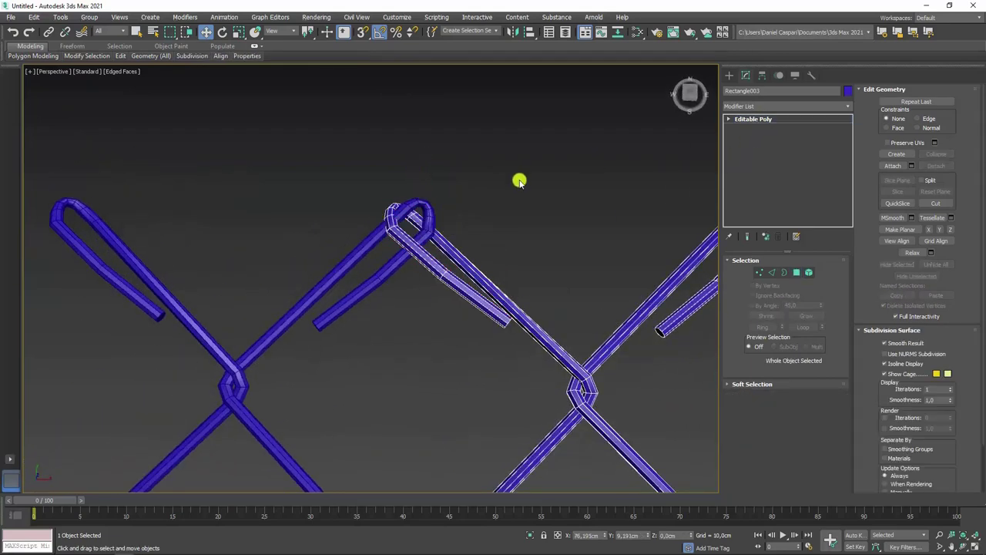
left_click(427, 206)
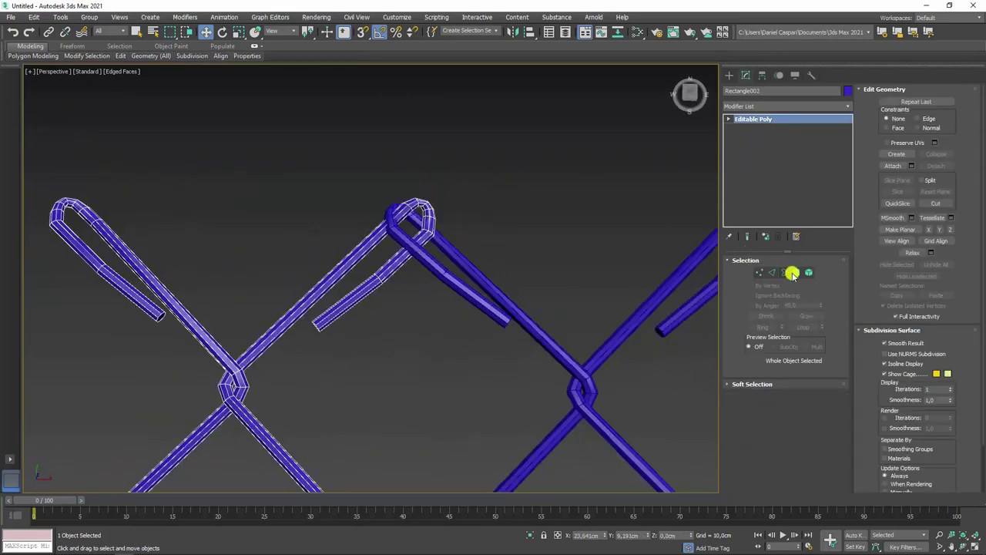
left_click(796, 272)
mouse_move(491, 162)
left_mouse_down()
mouse_move(384, 329)
mouse_move(289, 281)
left_mouse_up()
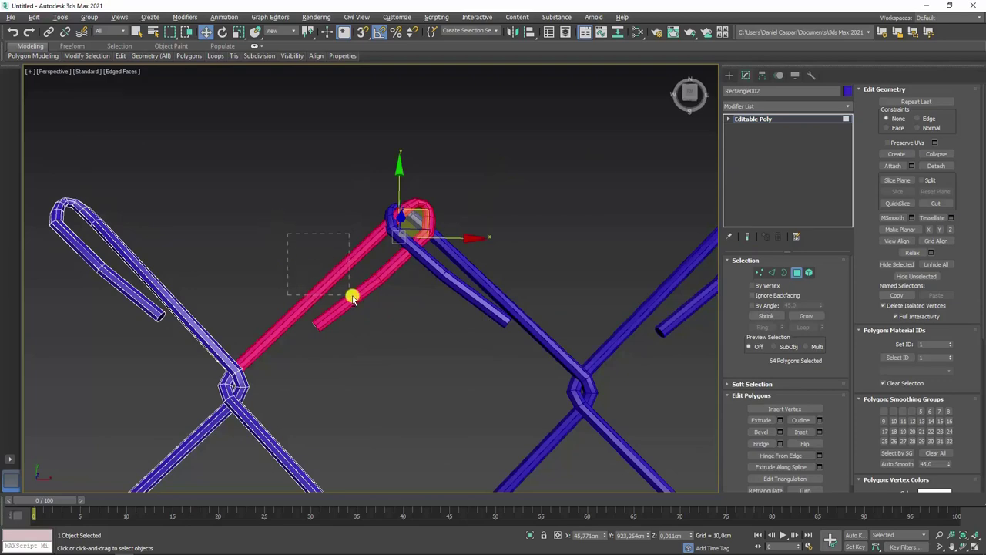
Rotate the 56-polygon end loop 15 degrees to curl around the adjacent arm, then exit Polygon mode
mouse_move(343, 284)
middle_mouse_down("alt")
mouse_move(416, 254)
mouse_move(449, 214)
mouse_move(420, 203)
middle_mouse_up("alt")
key("e")
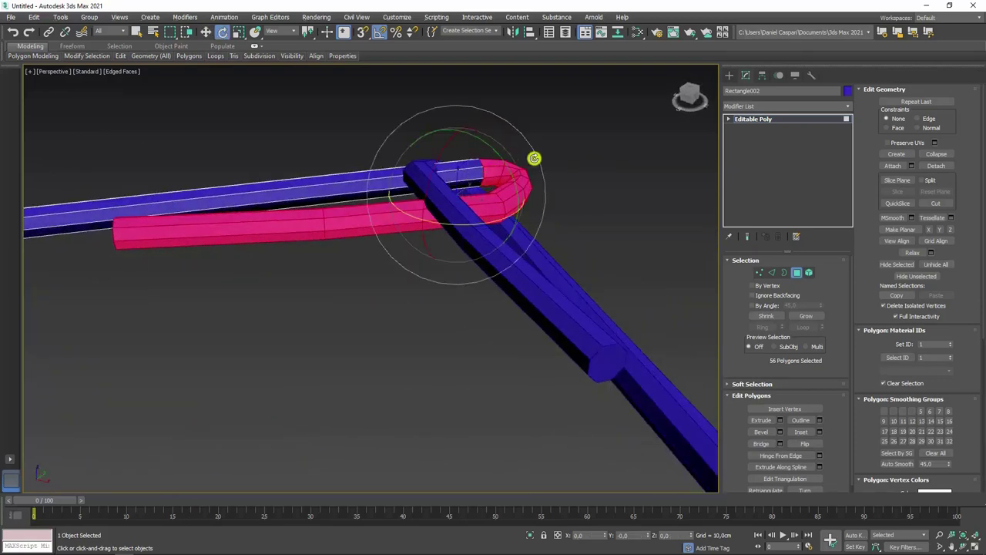
mouse_move(541, 160)
middle_mouse_down("alt")
mouse_move(568, 167)
mouse_move(617, 151)
middle_mouse_up("alt")
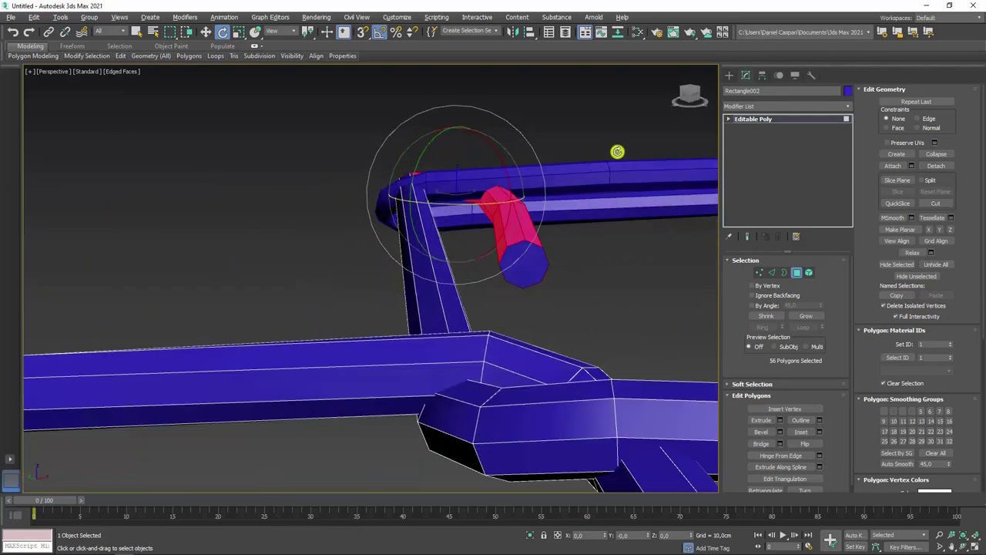
mouse_move(539, 159)
left_mouse_down()
mouse_move(546, 170)
mouse_move(511, 172)
mouse_move(511, 181)
mouse_move(438, 171)
left_mouse_up()
key("w")
key("e")
mouse_move(510, 180)
middle_mouse_down("alt")
mouse_move(488, 198)
mouse_move(527, 206)
mouse_move(513, 231)
mouse_move(748, 148)
middle_mouse_up("alt")
left_click(780, 118)
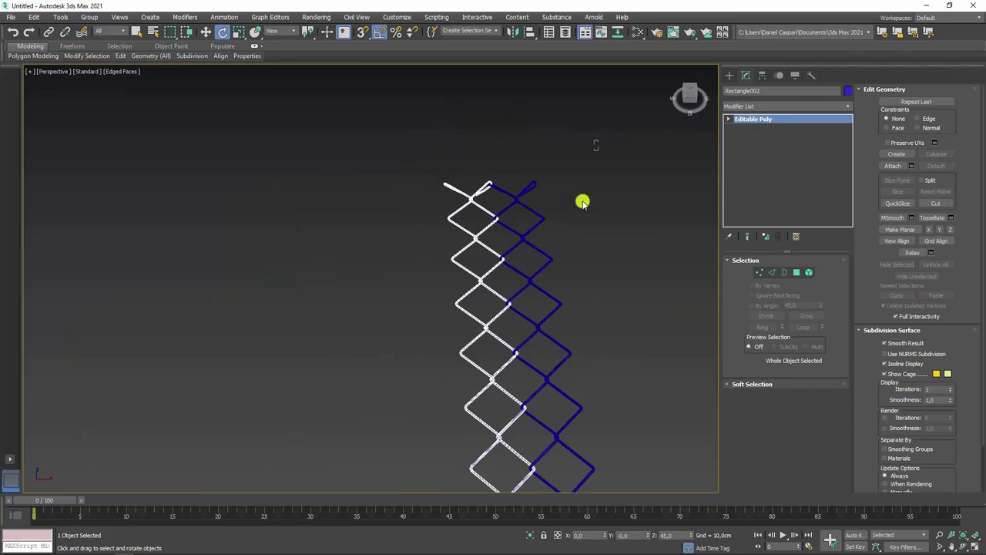
Select the Rectangle003 strip and drag a copy beside it, with Copy chosen in Clone Options
left_click_drag(535, 311, 565, 359)
middle_click_drag(566, 359, 546, 226, "alt")
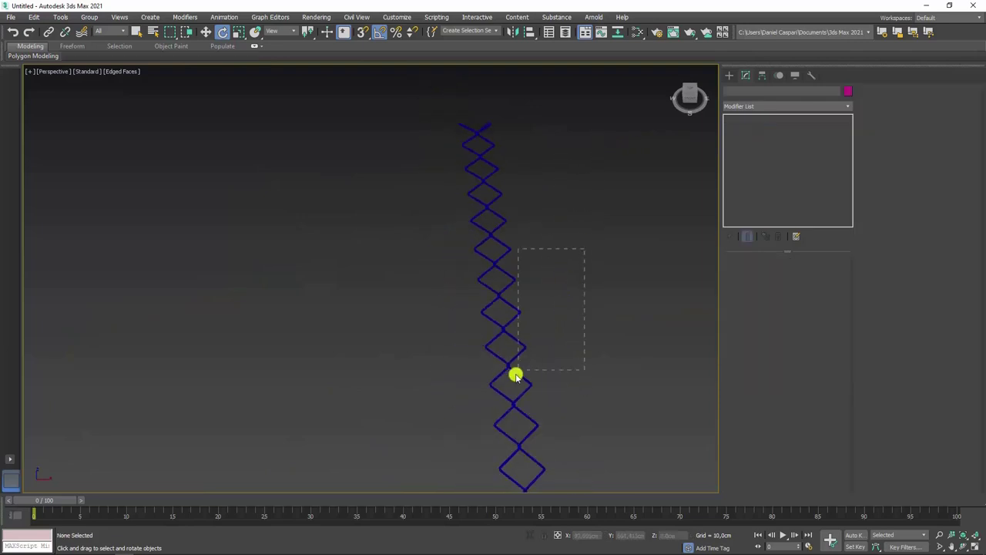
left_click_drag(583, 249, 508, 409)
middle_click_drag(469, 231, 489, 277, "alt")
scroll(455, 254, "up", 2)
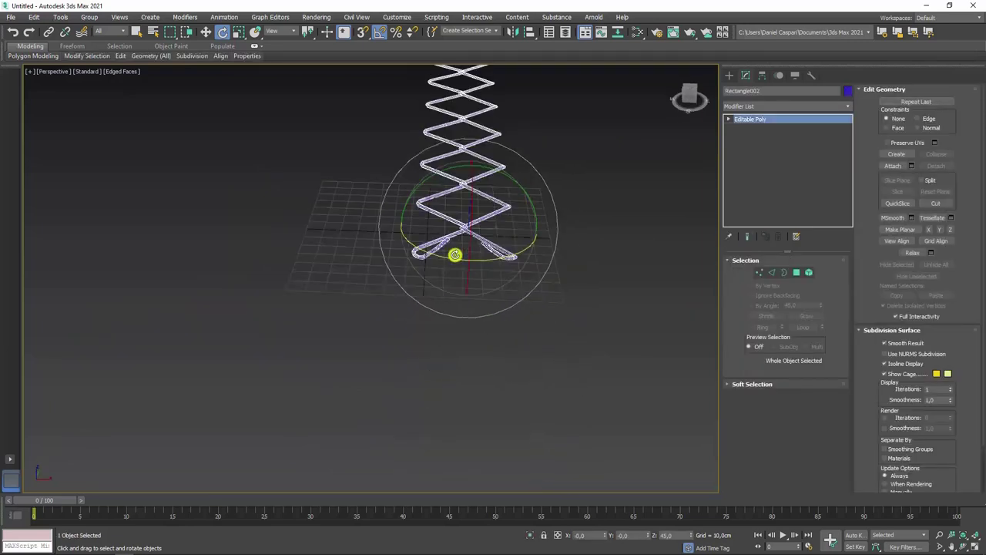
scroll(484, 242, "up", 5)
key("z")
scroll(493, 243, "up", 2)
key("w")
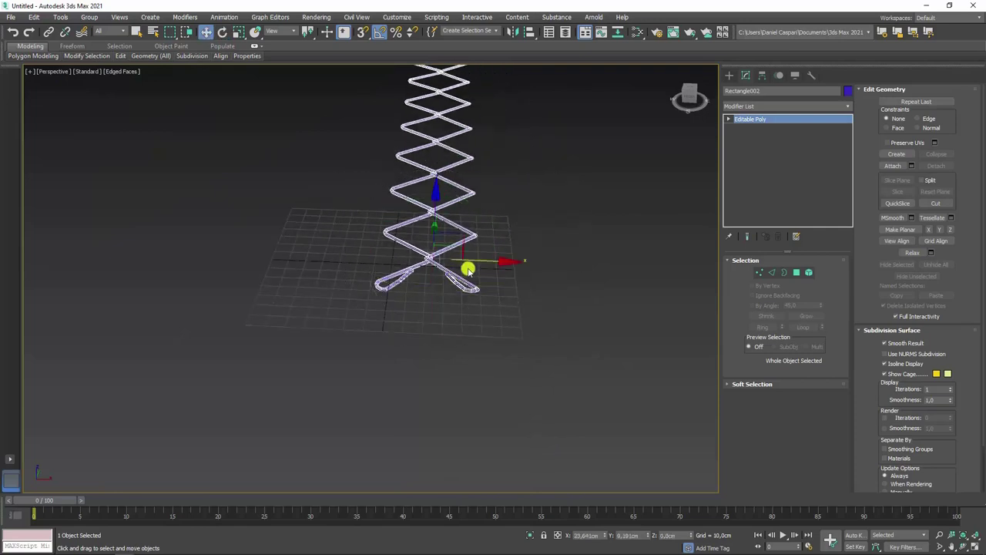
left_click_drag(477, 262, 568, 265, "shift")
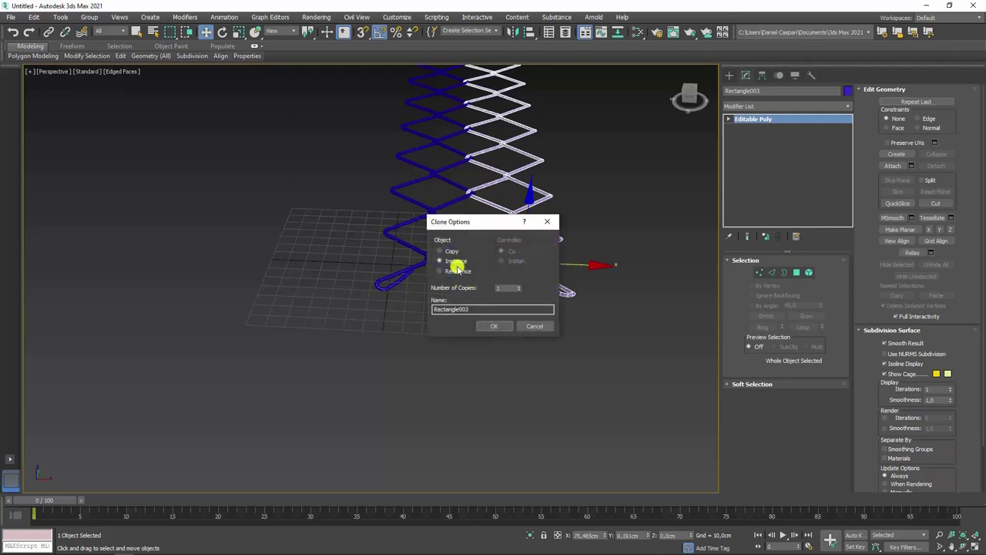
mouse_move(462, 222)
left_mouse_down()
mouse_move(476, 215)
mouse_move(271, 114)
left_mouse_up()
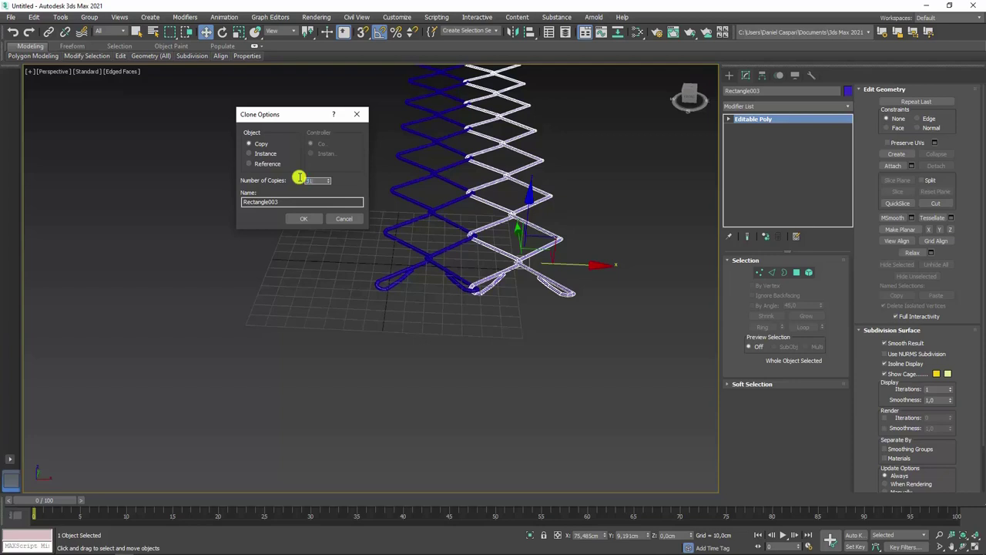
Confirm the strip copies and zoom out over the full lattice
left_click(304, 217)
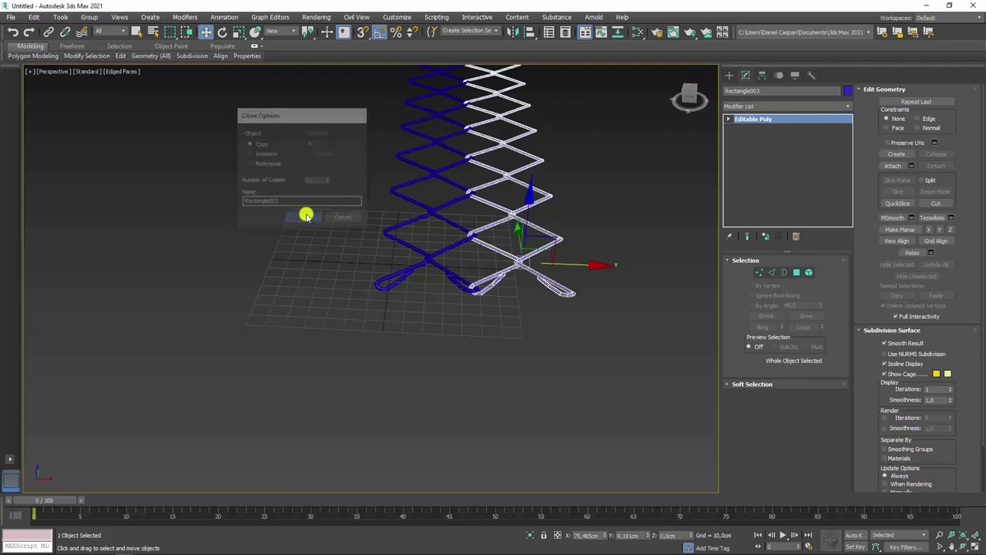
scroll(368, 244, "down", 5)
scroll(374, 246, "down", 5)
scroll(468, 282, "down", 3)
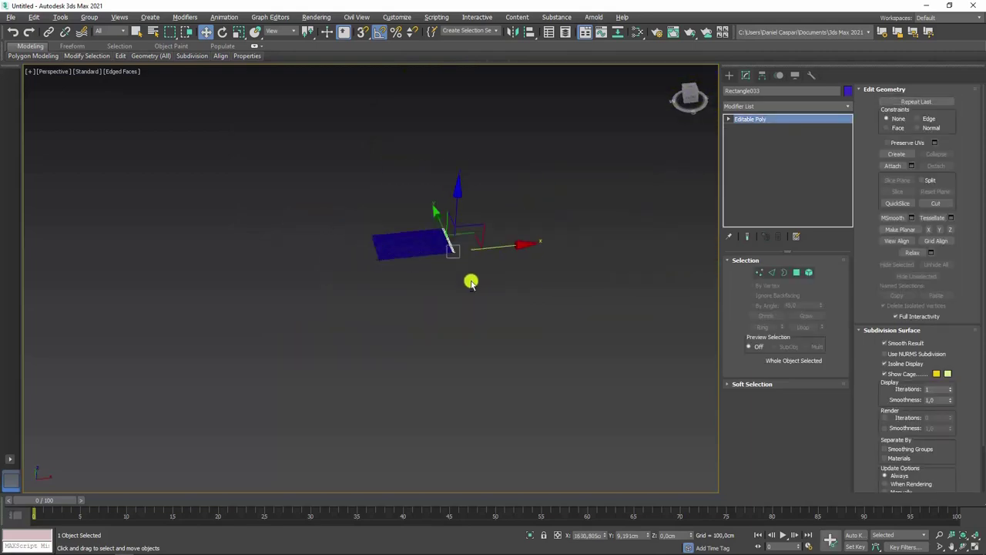
mouse_move(468, 282)
middle_mouse_down("alt")
mouse_move(469, 259)
mouse_move(608, 355)
mouse_move(604, 334)
middle_mouse_up("alt")
scroll(466, 256, "up", 5)
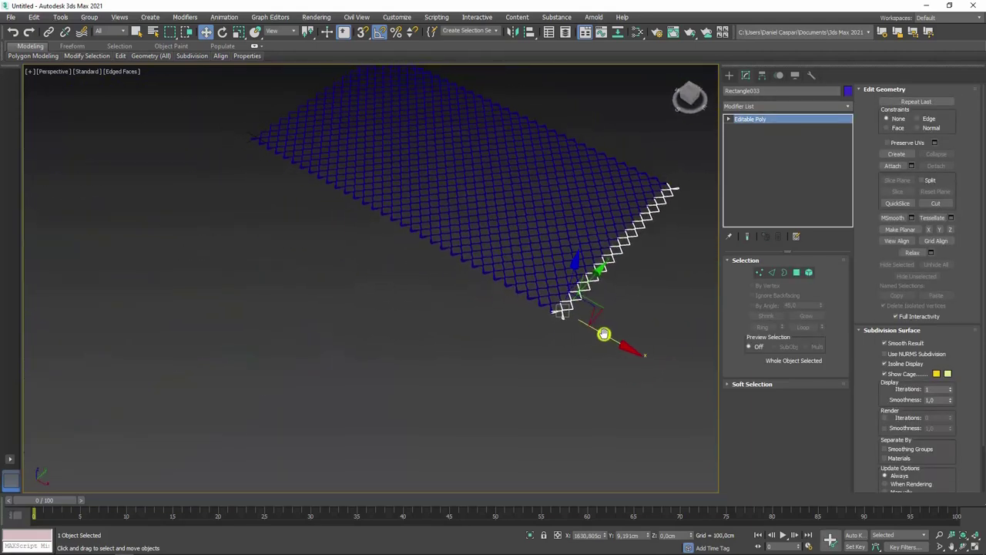
Attach every rectangle strip from the Attach List into one mesh
left_click(910, 166)
left_click(80, 104)
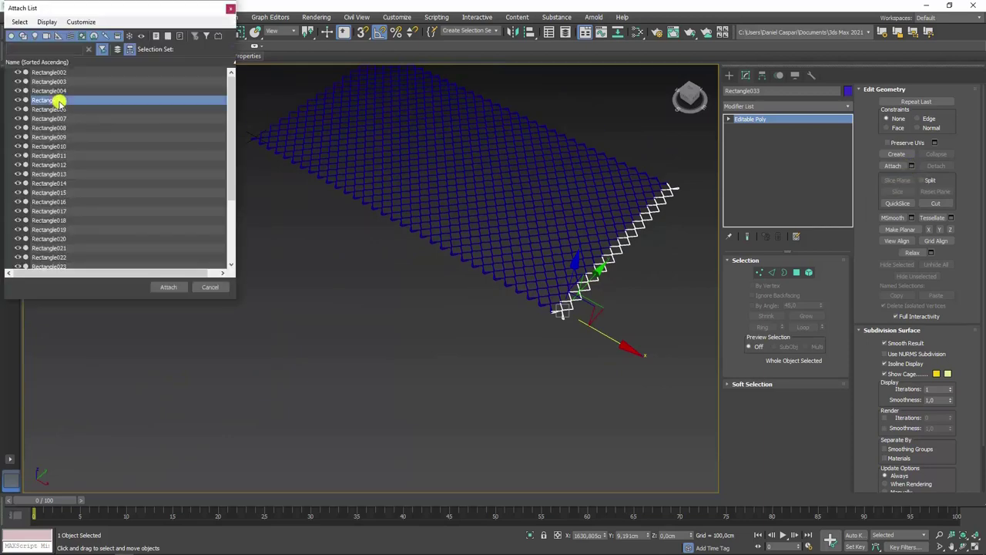
key("ctrl+a")
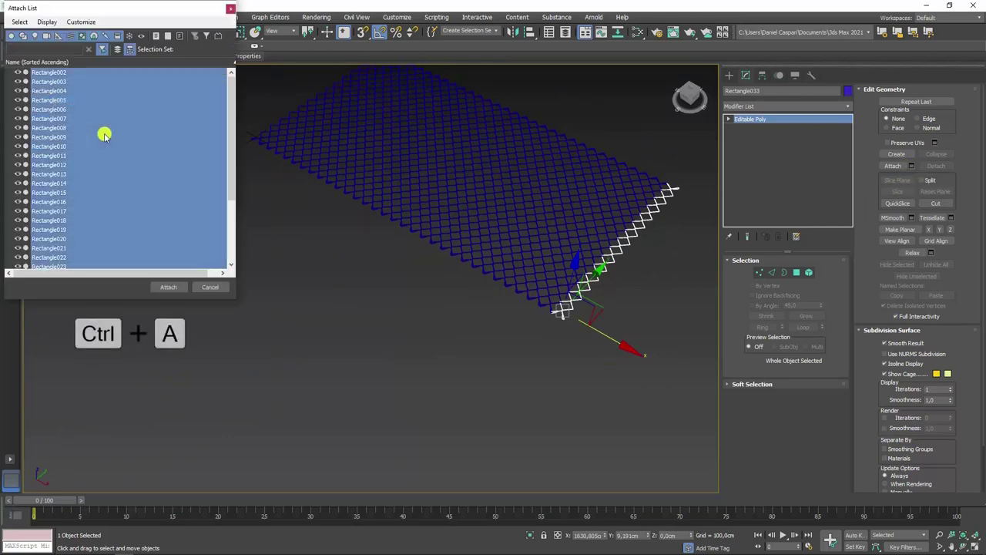
key("Return")
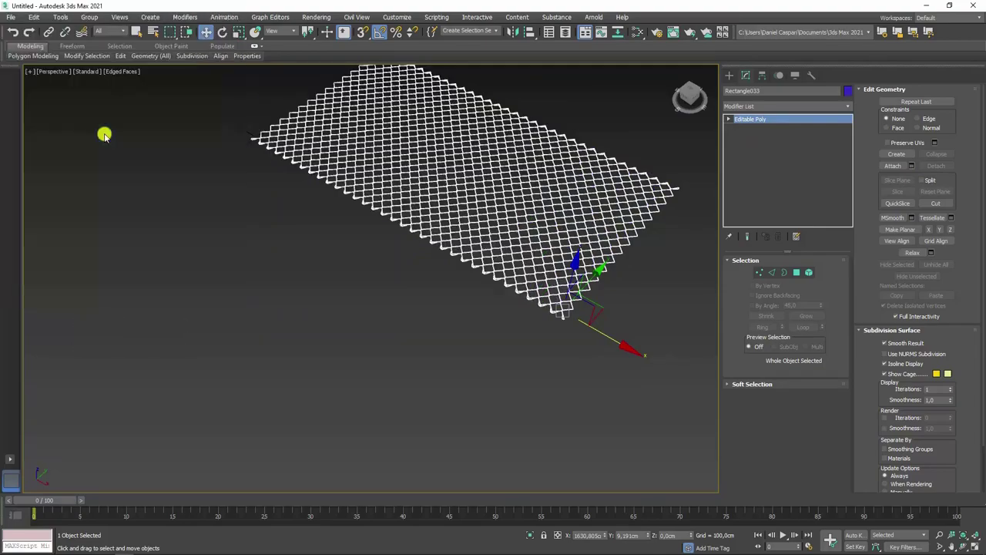
Orbit and zoom around the merged diamond-pattern fence panel to inspect it
mouse_move(359, 141)
middle_mouse_down("alt")
mouse_move(469, 218)
mouse_move(435, 201)
middle_mouse_up("alt")
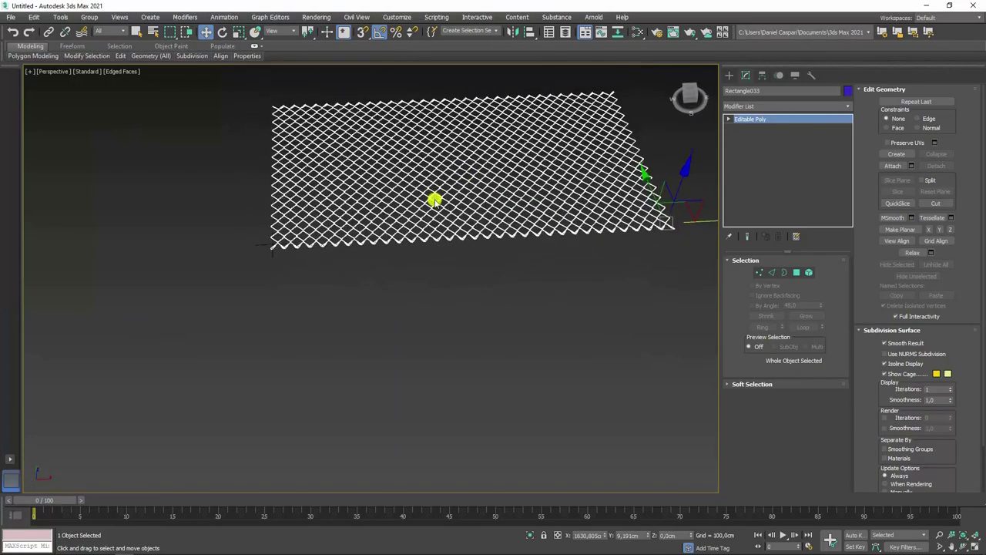
mouse_move(586, 202)
middle_mouse_down("alt")
mouse_move(544, 279)
mouse_move(601, 295)
mouse_move(542, 287)
middle_mouse_up("alt")
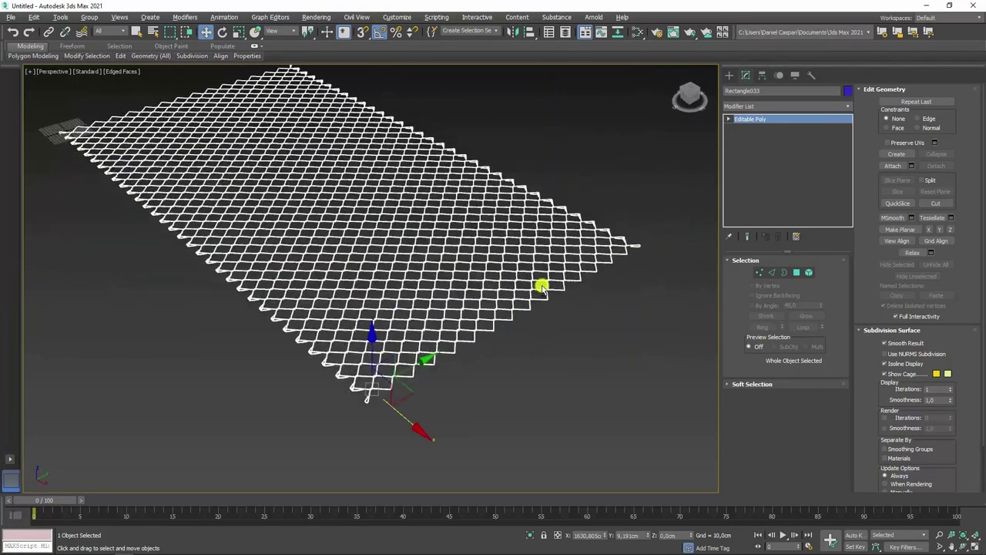
mouse_move(445, 270)
middle_mouse_down("alt")
mouse_move(378, 242)
mouse_move(461, 264)
mouse_move(431, 301)
middle_mouse_up("alt")
scroll(451, 263, "down", 5)
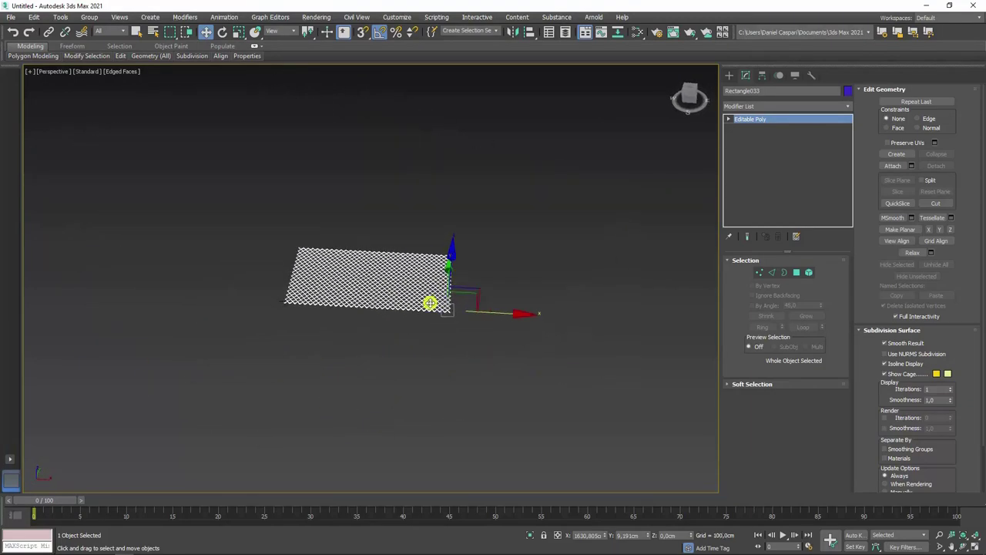
scroll(431, 301, "up", 4)
scroll(469, 313, "up", 4)
scroll(493, 315, "up", 1)
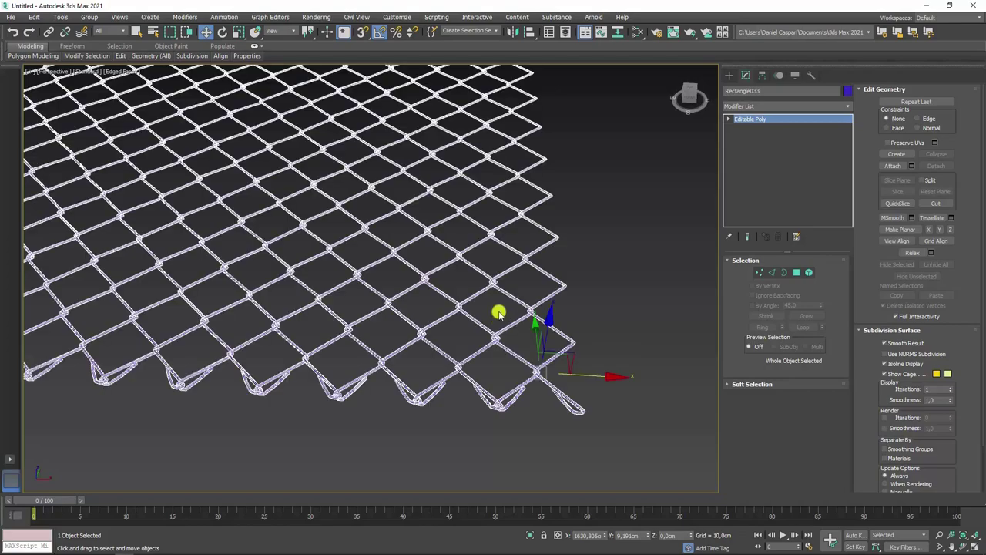
scroll(513, 322, "up", 2)
scroll(514, 325, "up", 2)
scroll(503, 332, "up", 2)
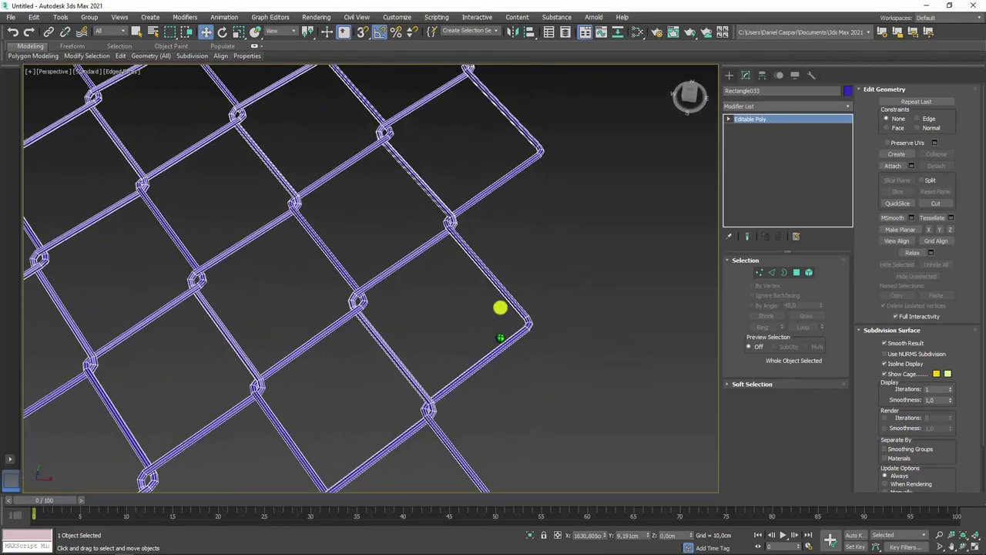
scroll(501, 308, "up", 1)
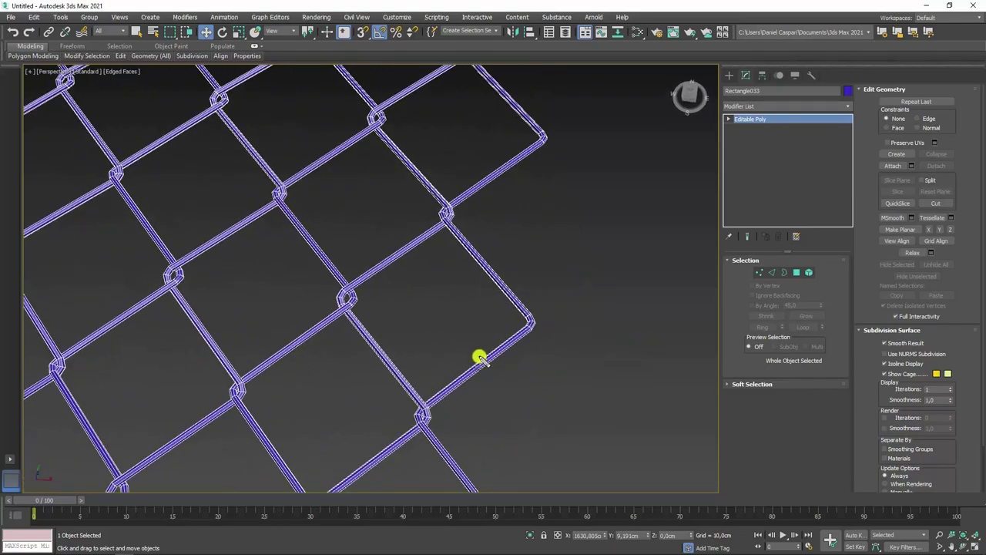
left_click_drag(463, 355, 485, 384)
left_click_drag(491, 339, 519, 369)
mouse_move(521, 273)
left_mouse_down()
mouse_move(480, 258)
mouse_move(500, 257)
mouse_move(480, 284)
left_mouse_up()
In Edge mode, select every similar edge across the chain-link wires
left_click(771, 272)
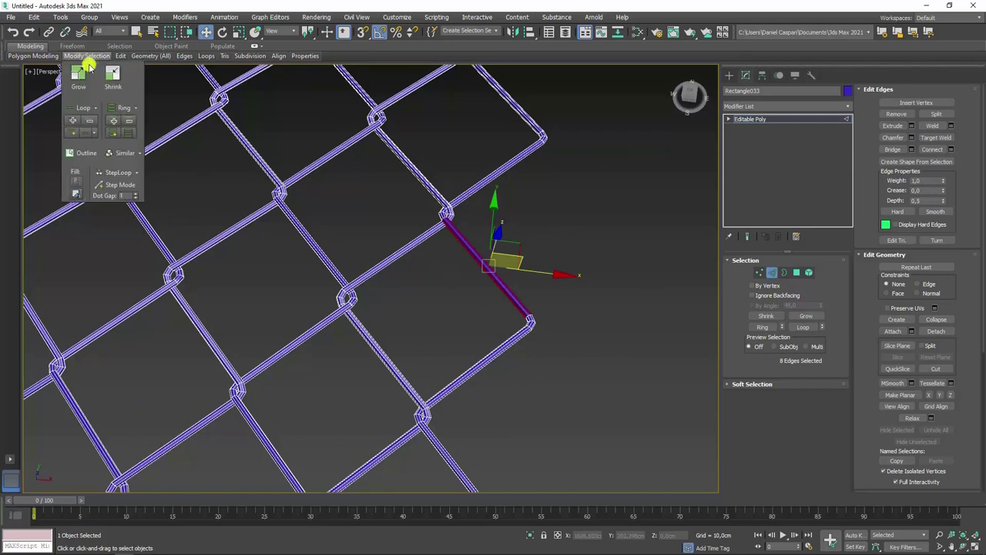
left_click(118, 156)
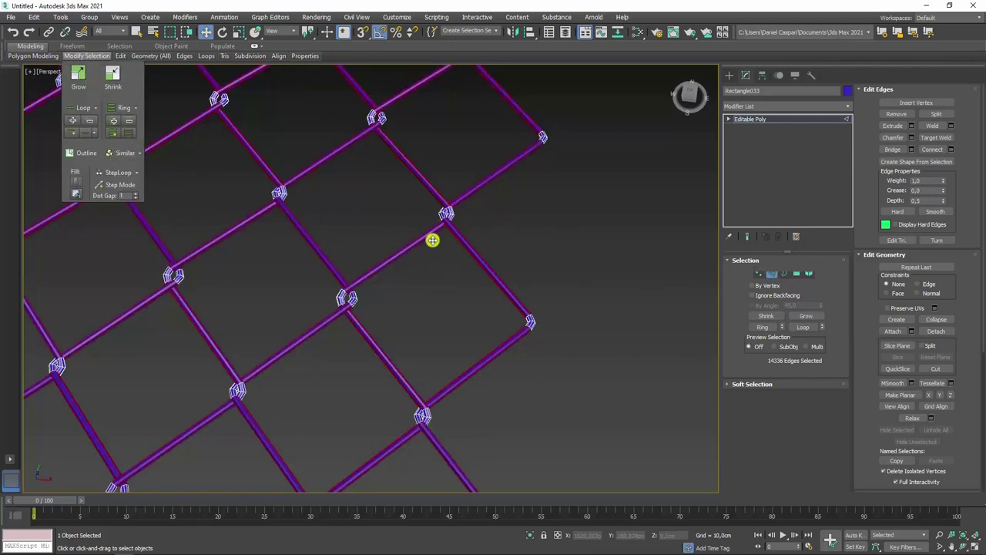
scroll(432, 240, "down", 5)
scroll(423, 205, "up", 3)
middle_click_drag(425, 209, 458, 251)
scroll(460, 259, "down", 1)
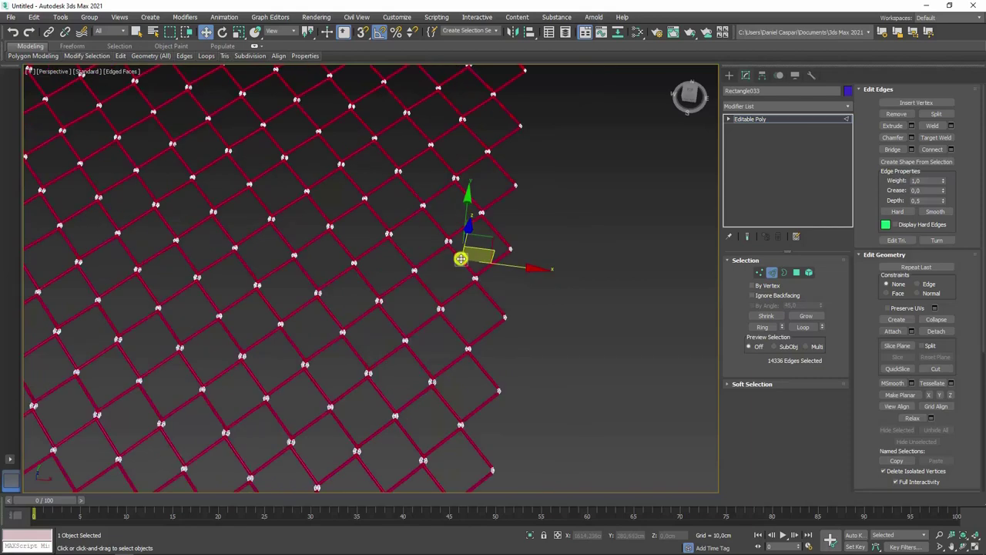
scroll(460, 259, "up", 2)
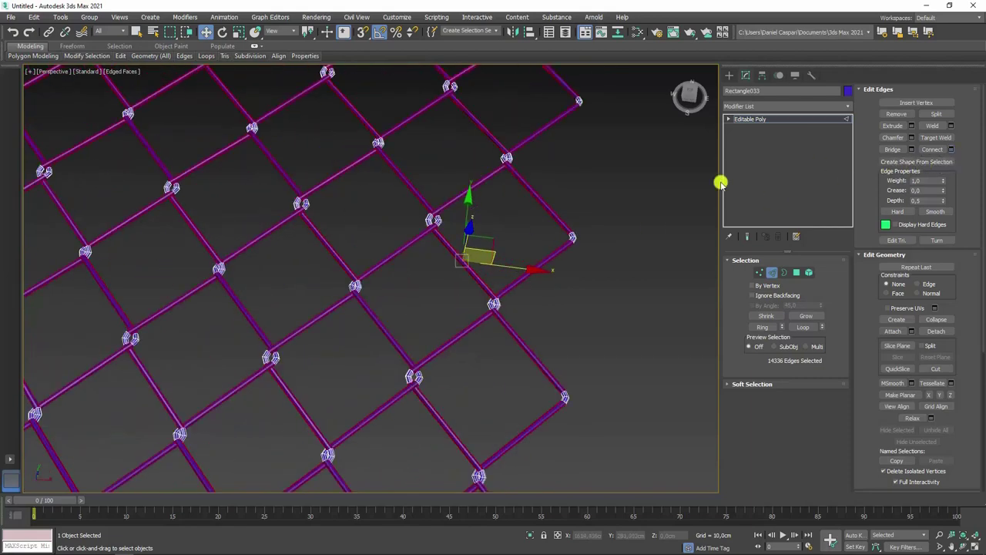
Connect the selected edges with 3 segments and return to object level
key("ctrl+shift+e")
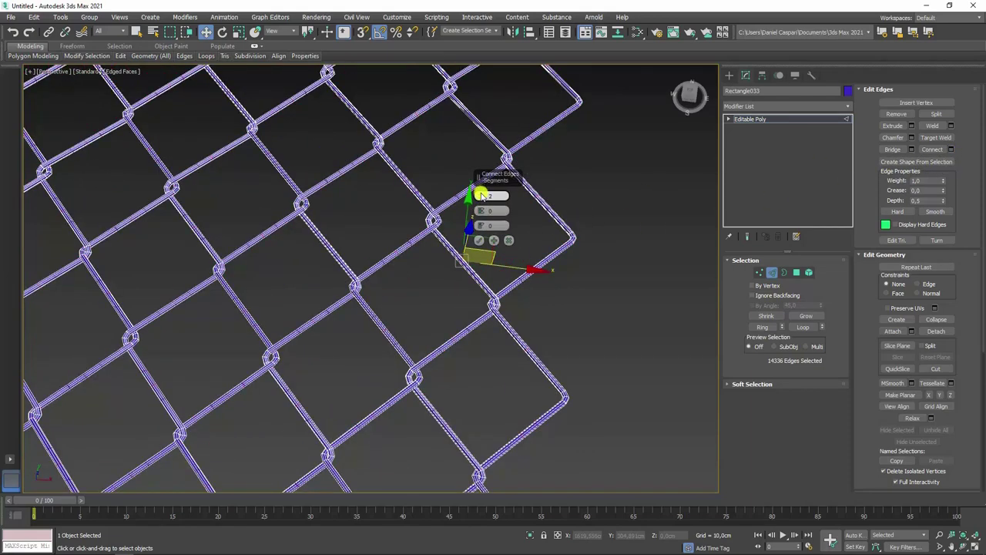
left_click(478, 239)
key("ctrl+a")
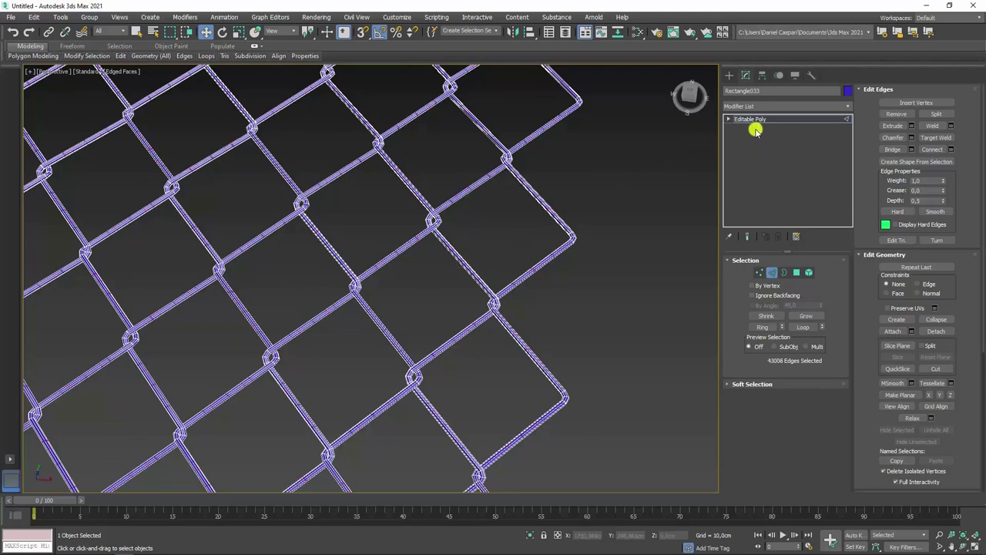
left_click(761, 121)
key("z")
mouse_move(473, 248)
middle_mouse_down("alt")
mouse_move(489, 289)
mouse_move(485, 223)
middle_mouse_up("alt")
mouse_move(329, 314)
middle_mouse_down("alt")
mouse_move(419, 318)
mouse_move(234, 323)
middle_mouse_up("alt")
scroll(355, 259, "up", 1)
scroll(392, 244, "up", 1)
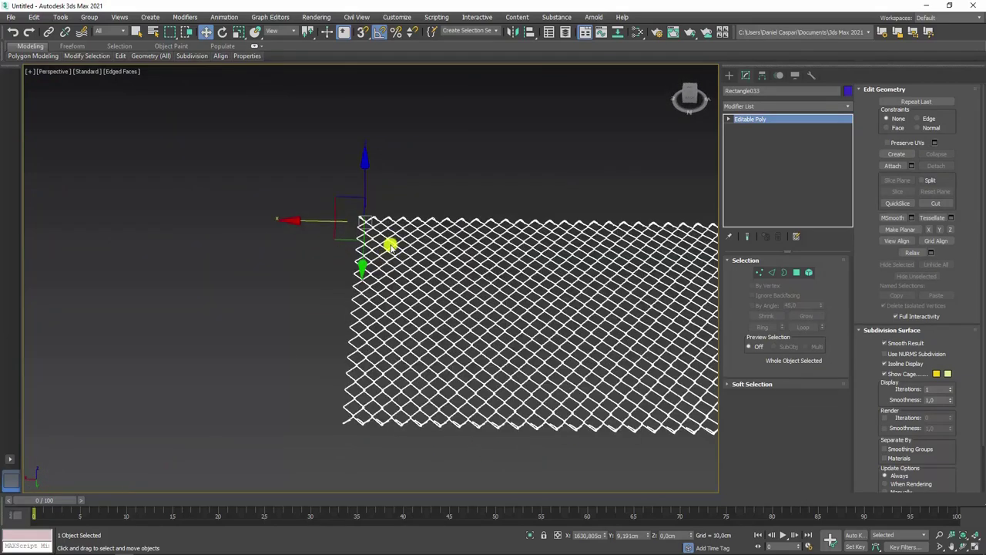
scroll(306, 218, "up", 1)
scroll(260, 179, "up", 2)
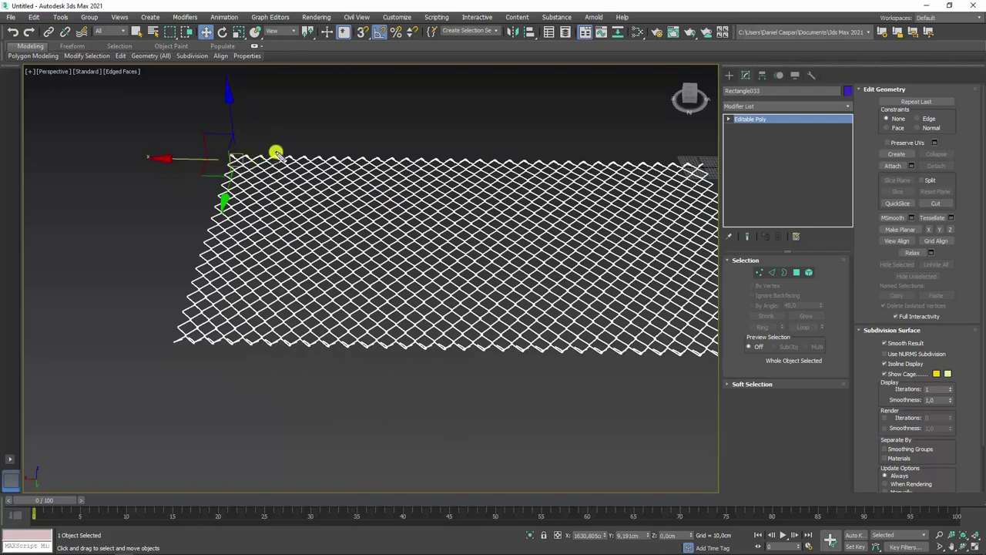
Orbit and zoom the view so the Rectangle033 mesh tilts toward the viewer
left_click_drag(270, 222, 251, 334)
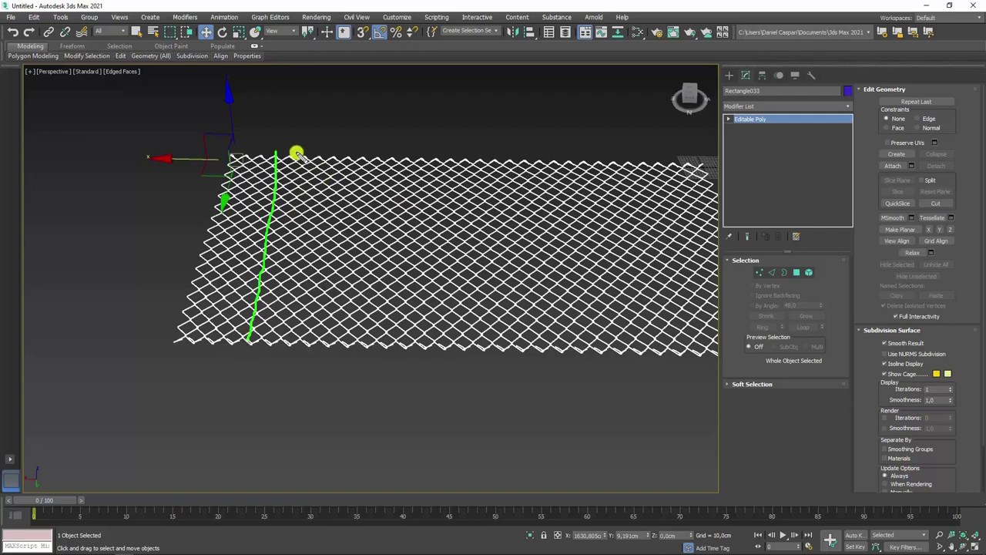
mouse_move(299, 155)
left_mouse_down()
mouse_move(341, 125)
mouse_move(271, 121)
mouse_move(334, 121)
mouse_move(302, 134)
left_mouse_up()
mouse_move(232, 157)
left_mouse_down()
mouse_move(194, 258)
mouse_move(249, 330)
left_mouse_up()
scroll(526, 185, "down", 5)
middle_click_drag(526, 185, 484, 193, "alt")
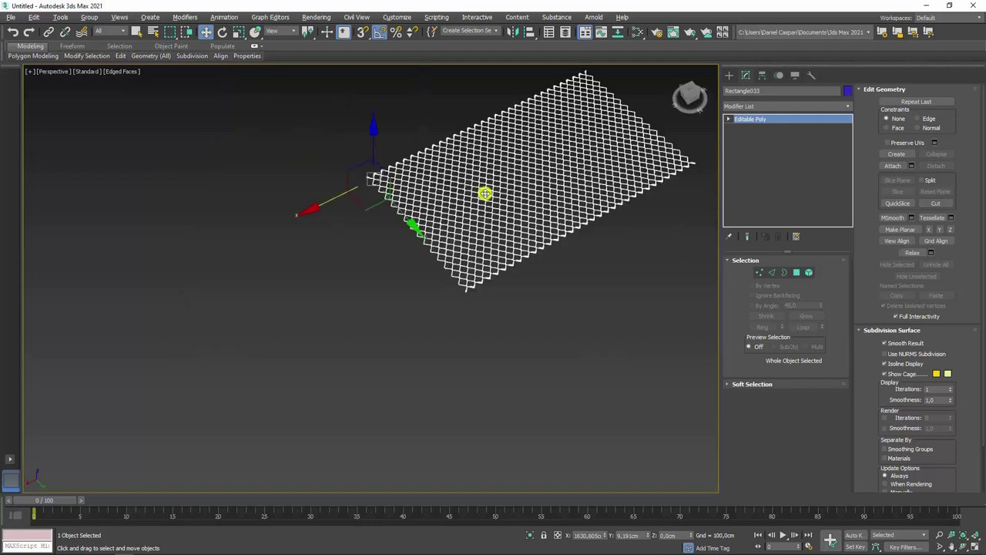
scroll(485, 193, "up", 3)
Move the fence mesh's pivot onto its corner with Affect Pivot Only
left_click(761, 74)
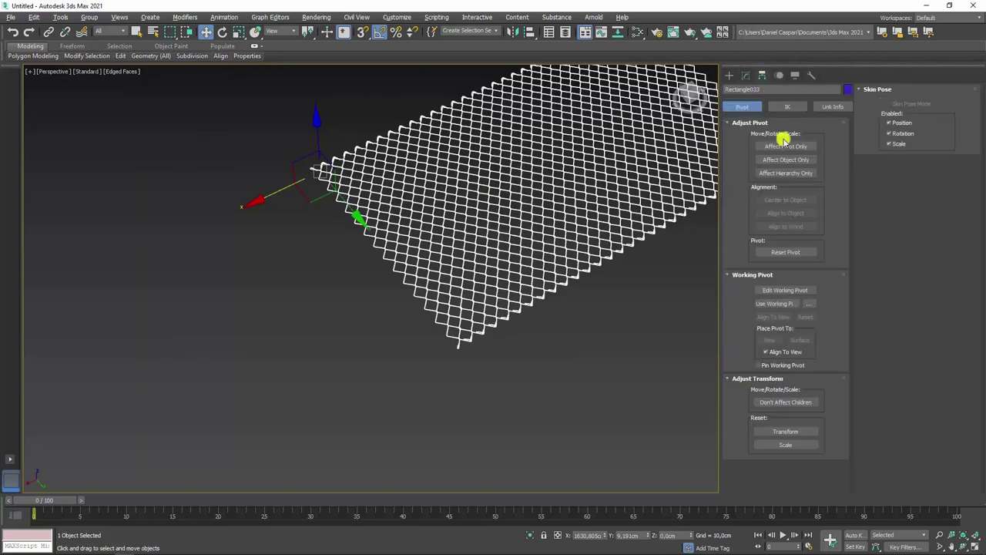
left_click(786, 146)
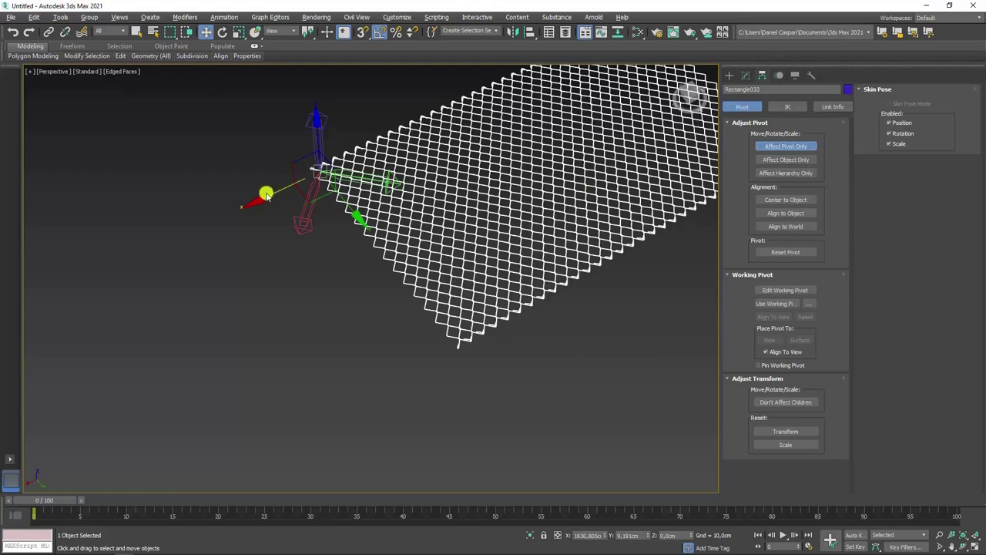
left_click_drag(266, 194, 346, 165)
mouse_move(346, 164)
middle_mouse_down("alt")
mouse_move(418, 227)
mouse_move(374, 213)
mouse_move(384, 156)
mouse_move(265, 194)
mouse_move(296, 200)
middle_mouse_up("alt")
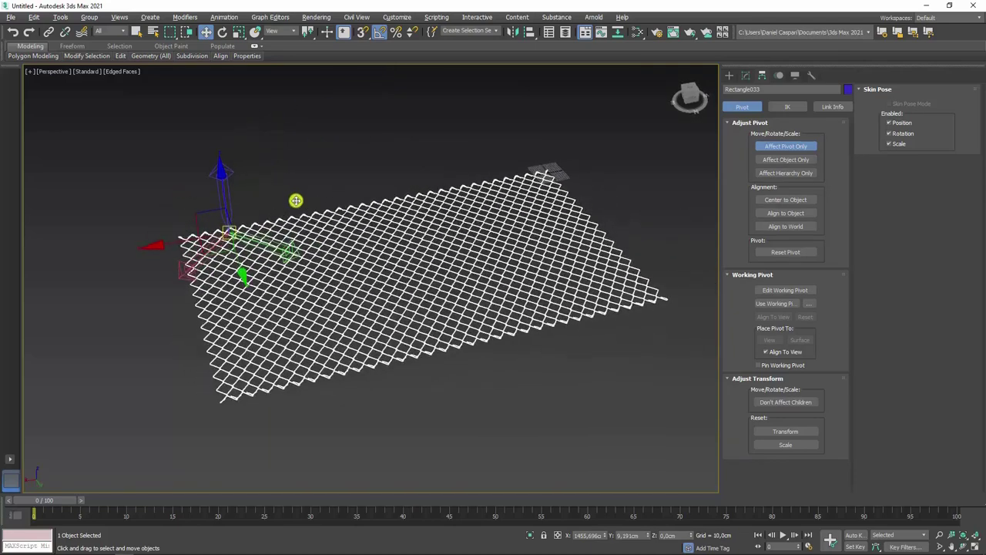
Apply Reset XForm to the fence mesh
left_click(810, 75)
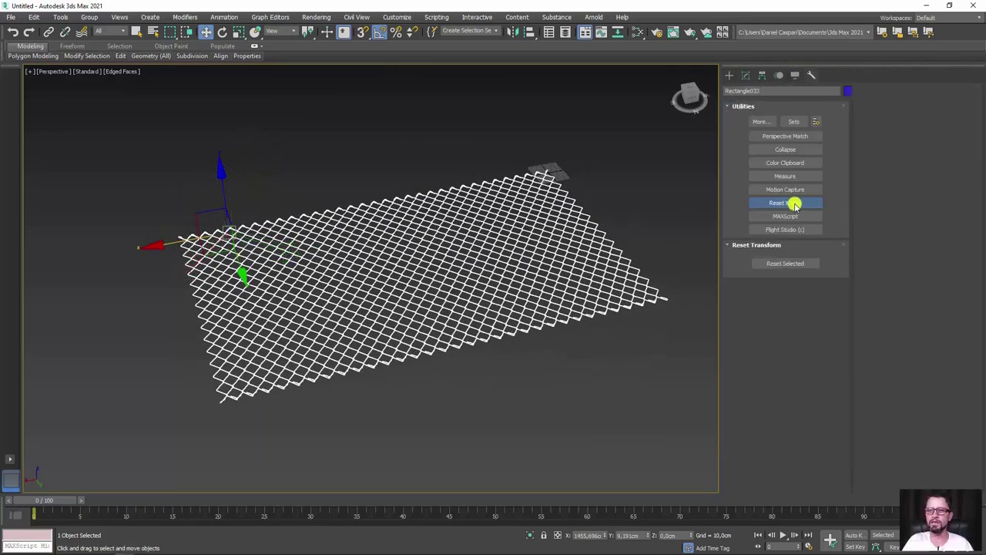
left_click(793, 262)
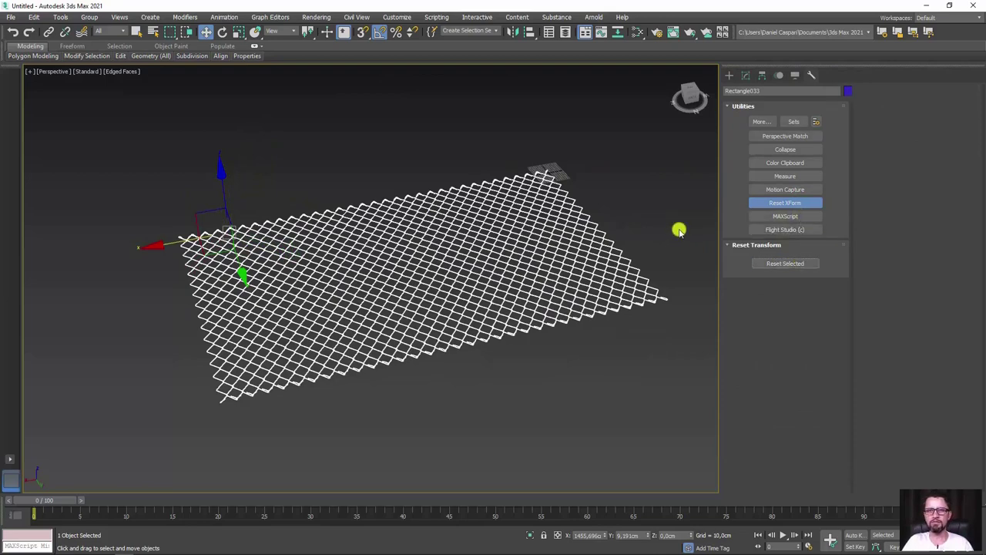
middle_click_drag(674, 181, 675, 184, "alt")
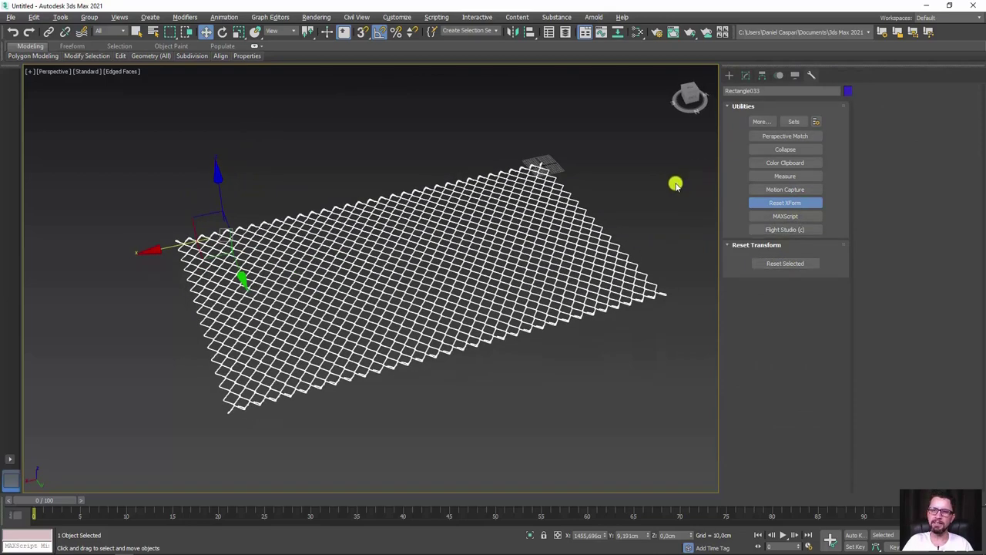
Collapse the XForm so Rectangle033's stack holds only Editable Poly
left_click(745, 76)
middle_click_drag(488, 218, 770, 123, "alt")
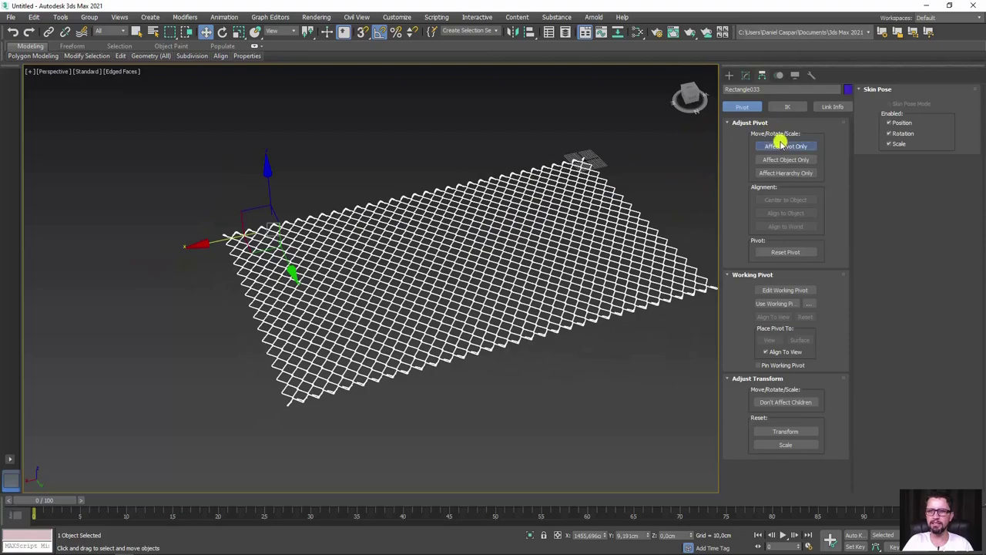
left_click(780, 144)
middle_click_drag(347, 253, 482, 202, "alt")
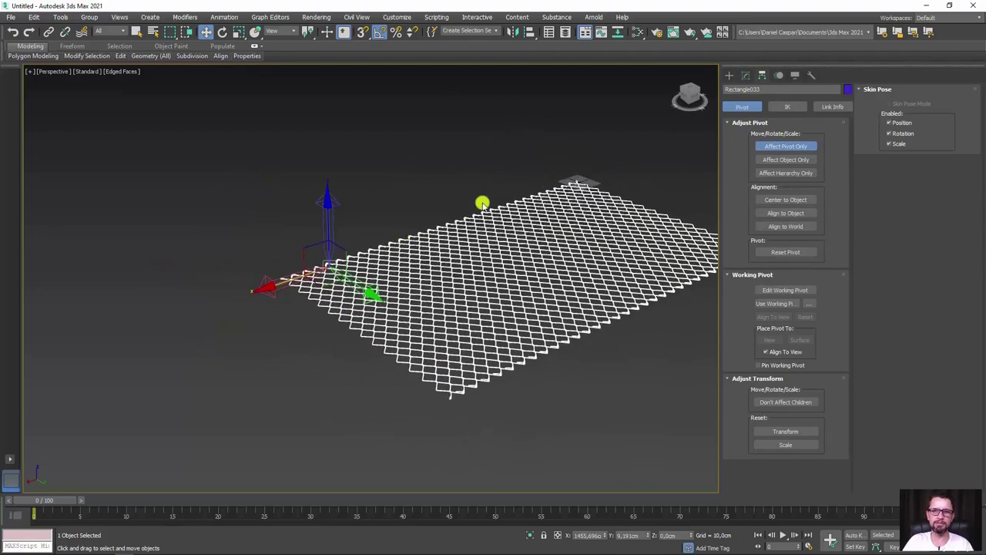
left_click(745, 75)
middle_click_drag(540, 177, 258, 266, "alt")
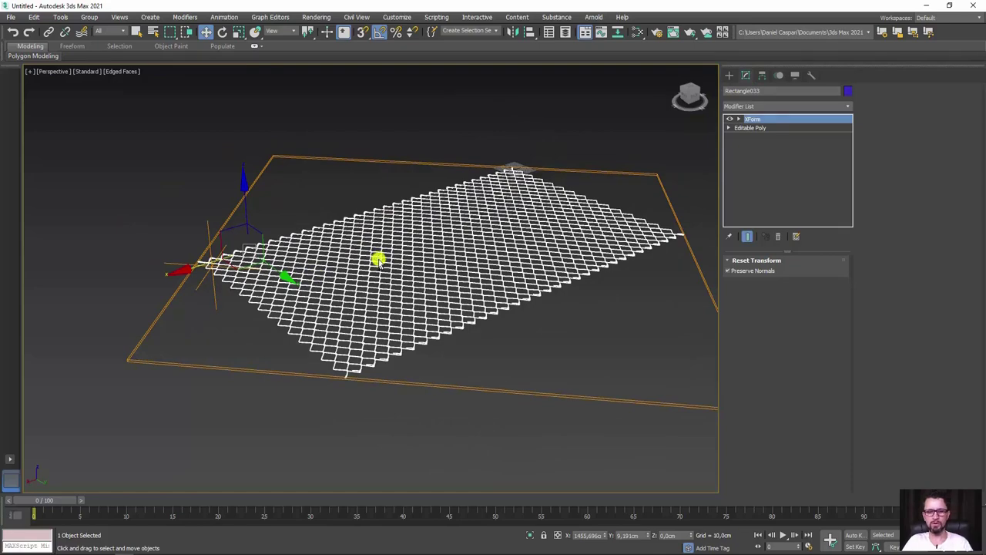
mouse_move(440, 260)
middle_mouse_down("alt")
mouse_move(460, 273)
mouse_move(508, 272)
mouse_move(452, 288)
mouse_move(461, 282)
mouse_move(395, 270)
middle_mouse_up("alt")
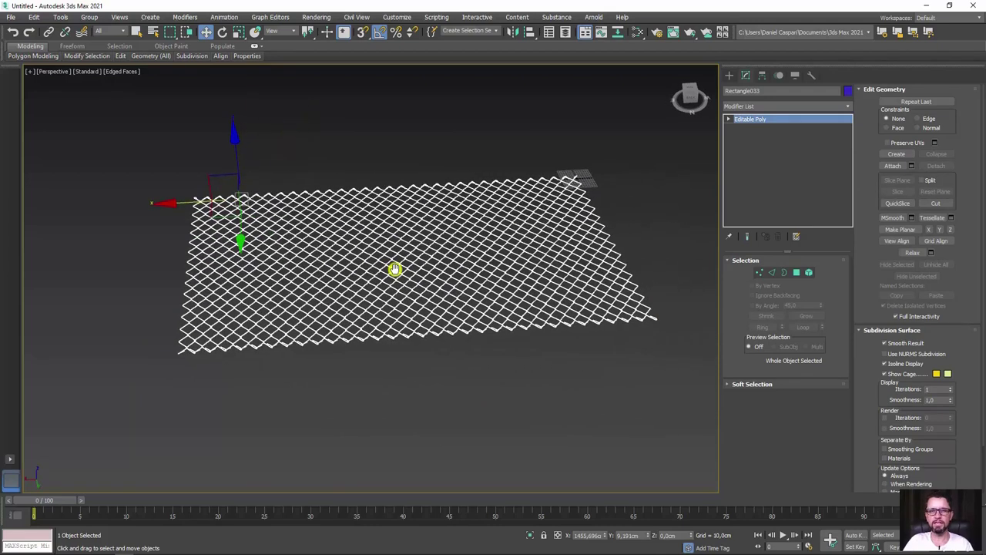
Add a Bend modifier to the fence and set its bend axis to X
left_click(850, 107)
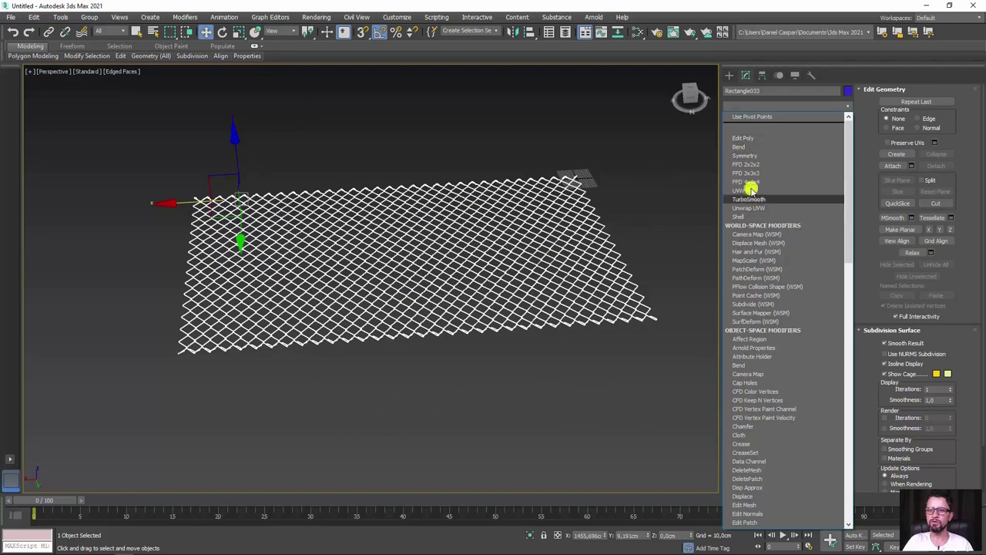
scroll(749, 285, "down", 4)
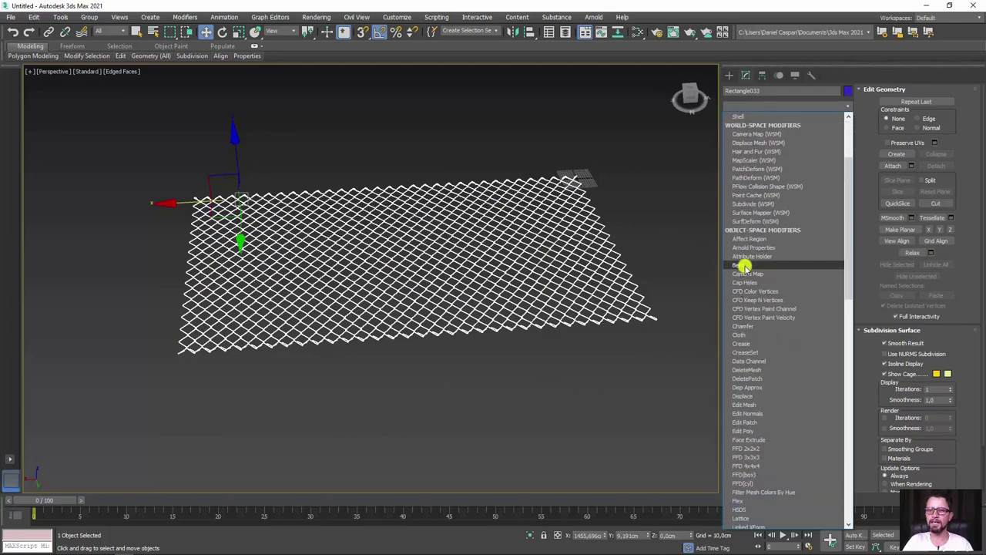
left_click(738, 264)
middle_click_drag(533, 268, 539, 267, "alt")
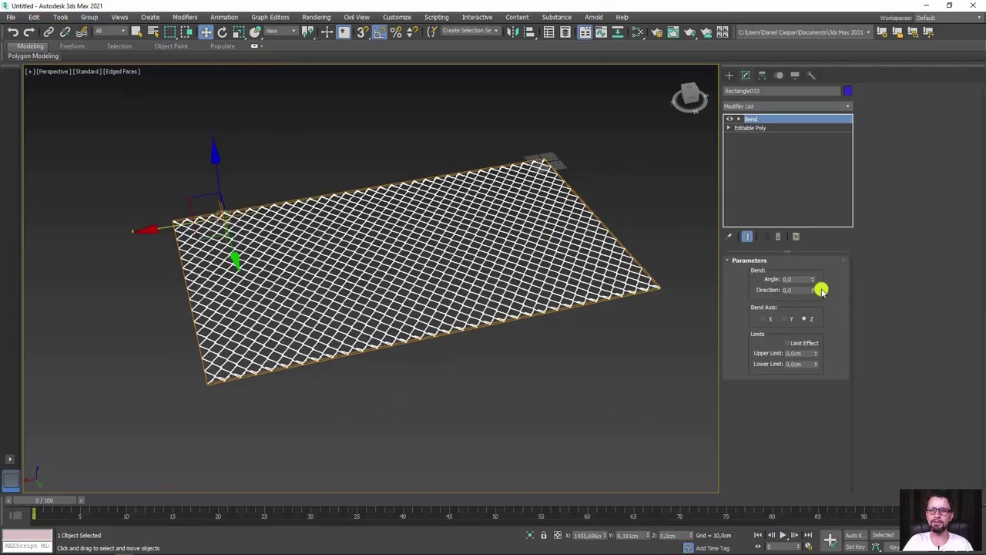
left_click_drag(814, 282, 813, 176)
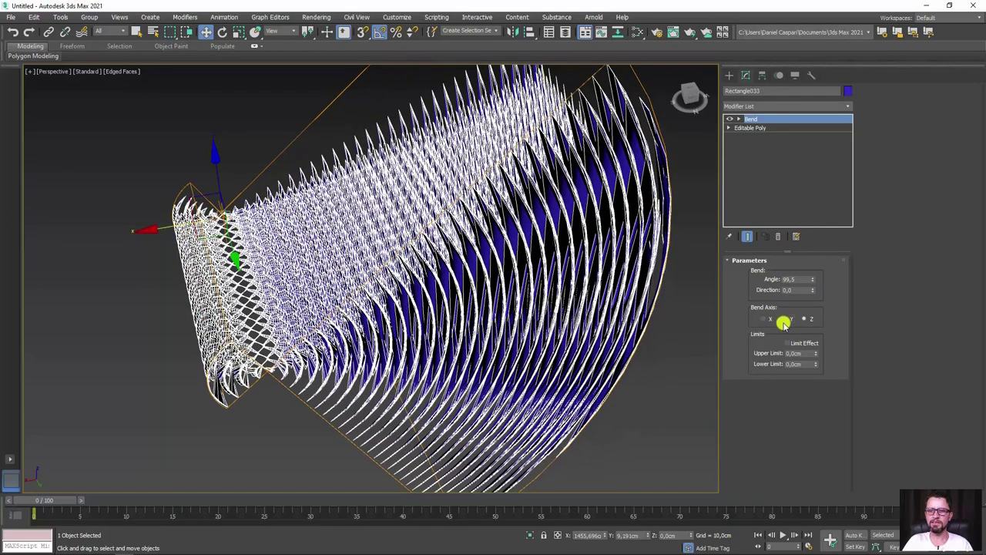
left_click(783, 319)
left_click(763, 318)
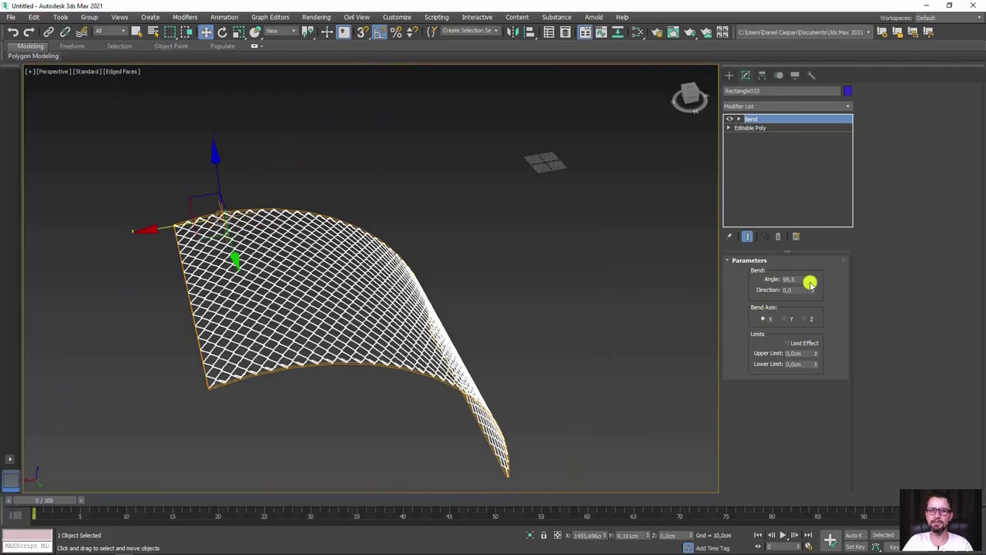
Drag the Bend angle to about -1126.5 so the fence rolls into a tube
mouse_move(817, 279)
left_mouse_down()
mouse_move(857, 478)
mouse_move(903, 261)
mouse_move(869, 156)
mouse_move(836, 462)
left_mouse_up()
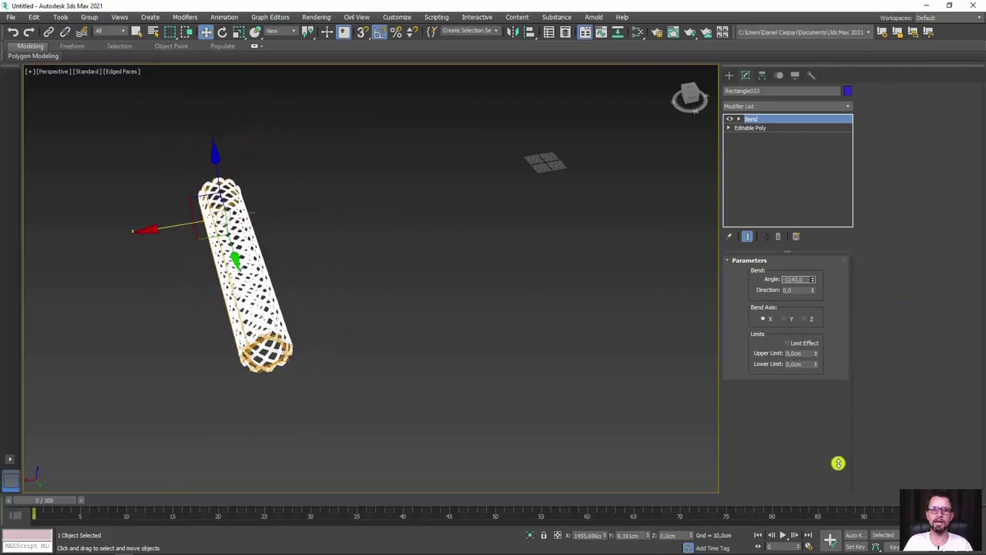
mouse_move(241, 260)
middle_mouse_down("alt")
mouse_move(344, 293)
mouse_move(513, 249)
mouse_move(624, 256)
middle_mouse_up("alt")
scroll(345, 293, "up", 5)
scroll(531, 236, "up", 3)
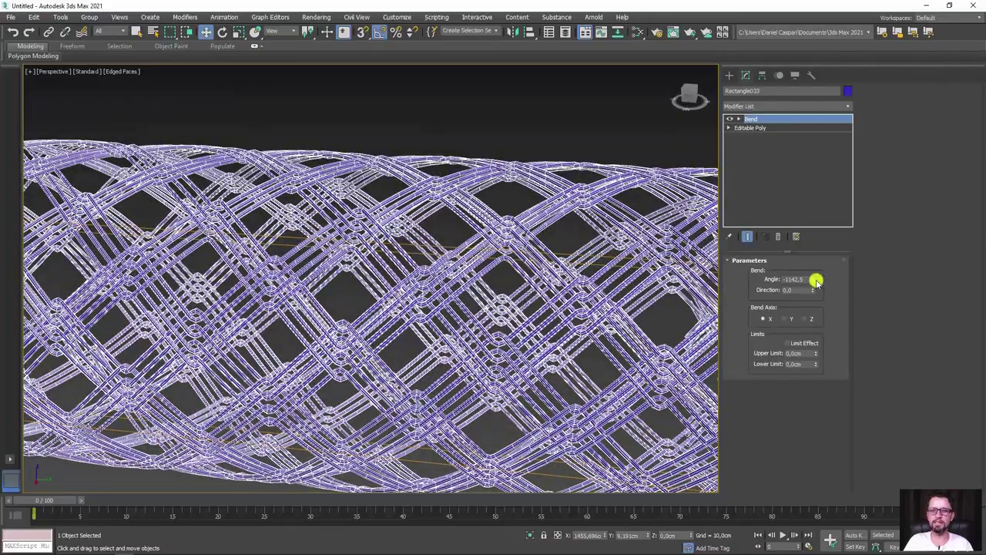
mouse_move(816, 282)
left_mouse_down()
mouse_move(827, 264)
mouse_move(598, 274)
left_mouse_up()
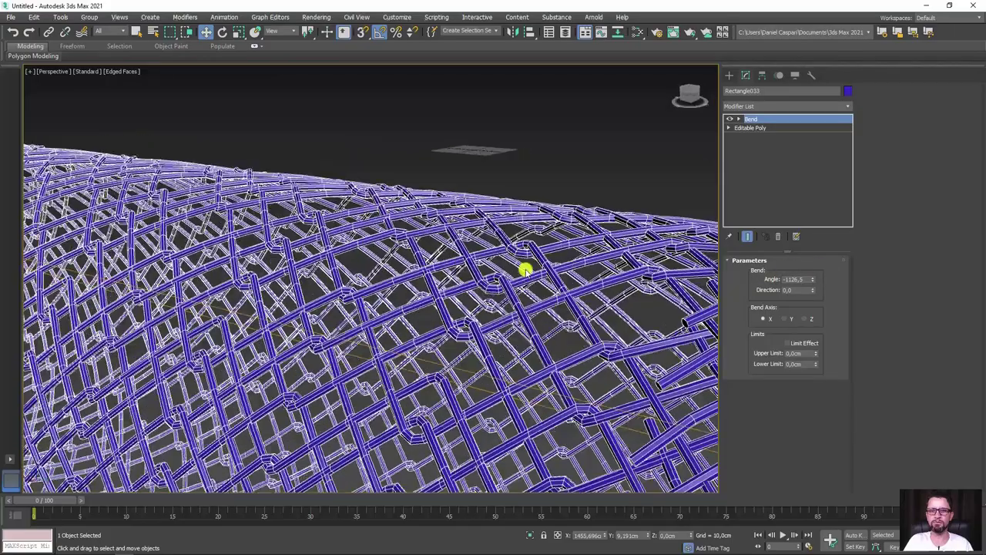
scroll(528, 269, "down", 3)
mouse_move(567, 227)
middle_mouse_down("alt")
mouse_move(521, 228)
mouse_move(535, 257)
mouse_move(513, 242)
middle_mouse_up("alt")
middle_click_drag(219, 204, 224, 199, "alt")
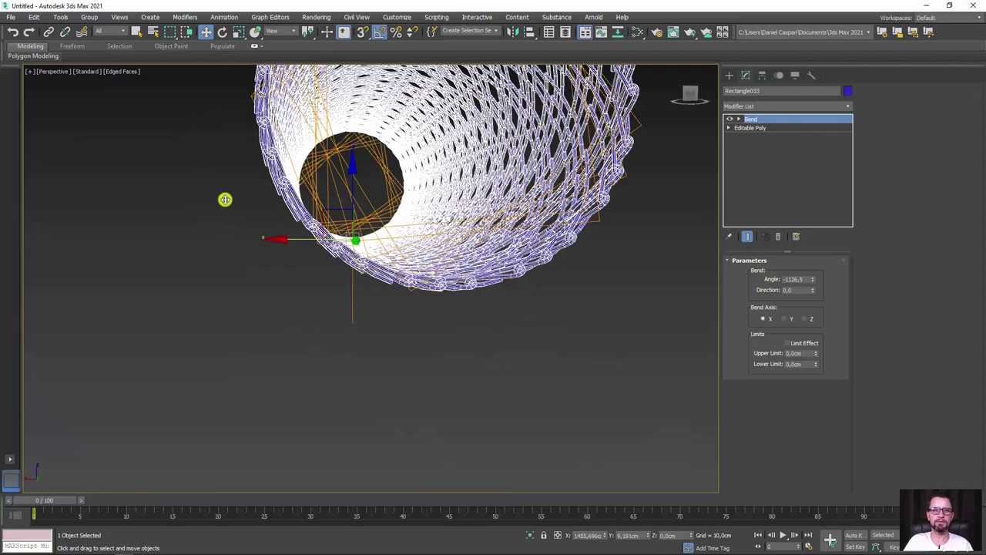
scroll(294, 212, "up", 2)
scroll(316, 231, "up", 2)
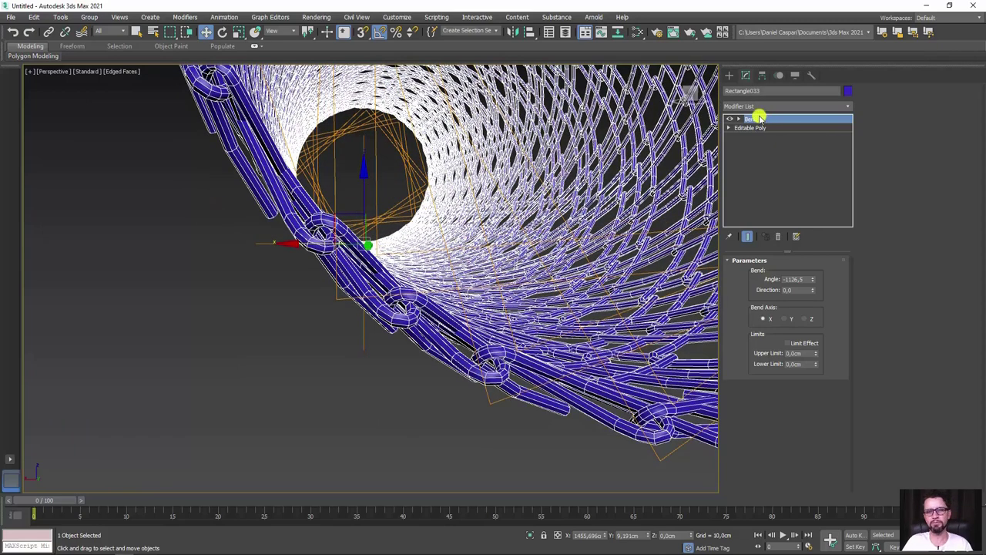
Switch the Bend off so the fence lies flat again
left_click(729, 120)
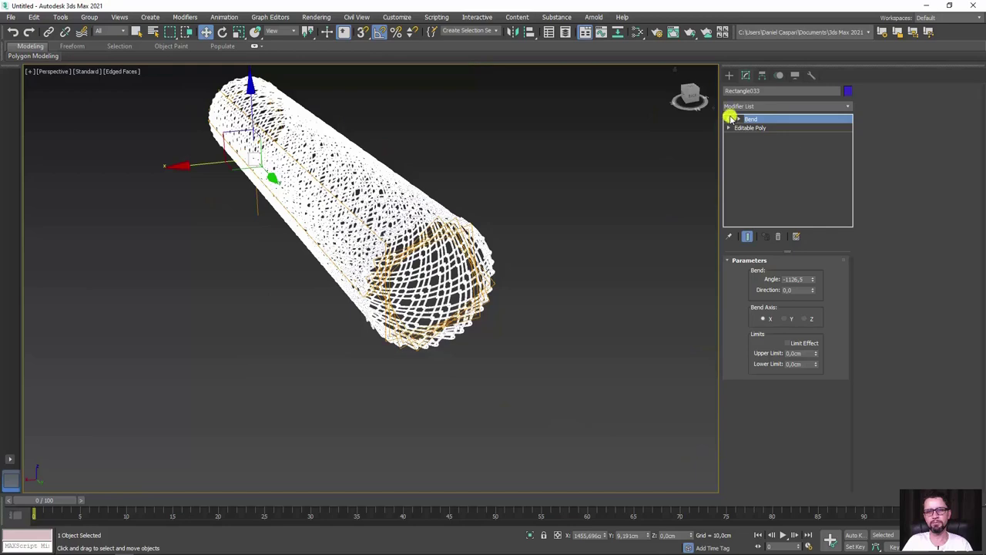
left_click(730, 118)
scroll(469, 236, "down", 3)
middle_click_drag(469, 236, 695, 130, "alt")
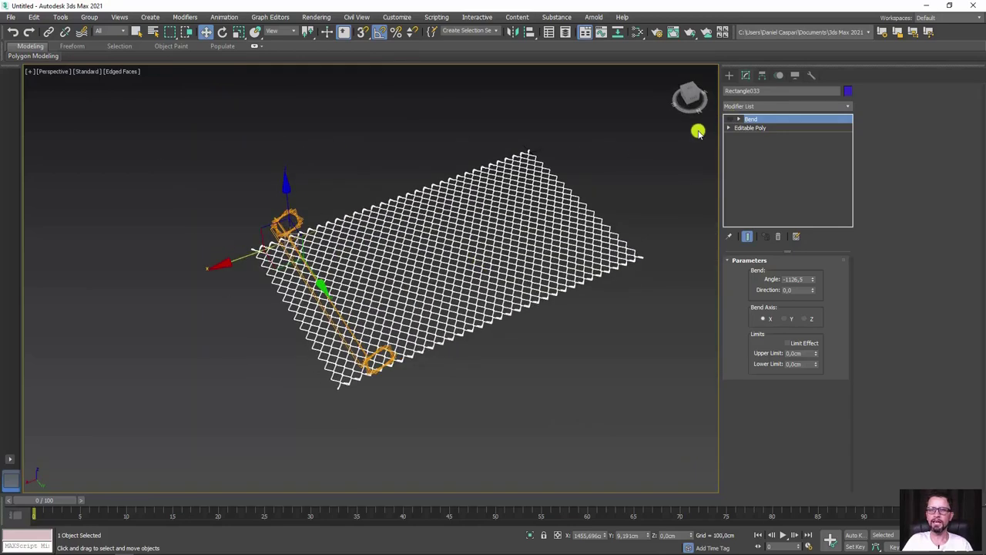
Create a large Plane001 ground plane beneath the flat fence mesh
left_click(732, 76)
left_click(729, 90)
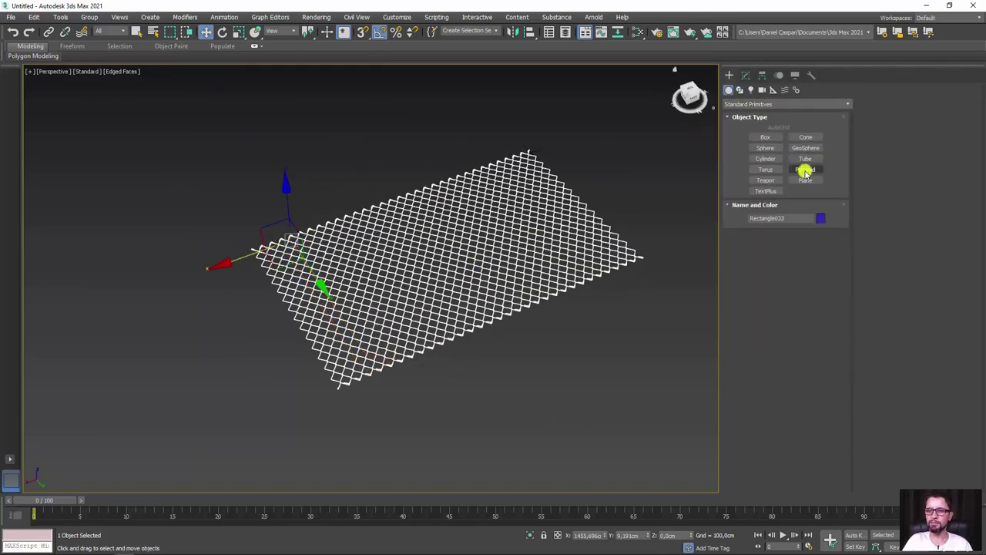
left_click(805, 179)
mouse_move(199, 241)
left_mouse_down()
mouse_move(642, 304)
mouse_move(682, 275)
left_mouse_up()
key("ctrl+a")
key("w")
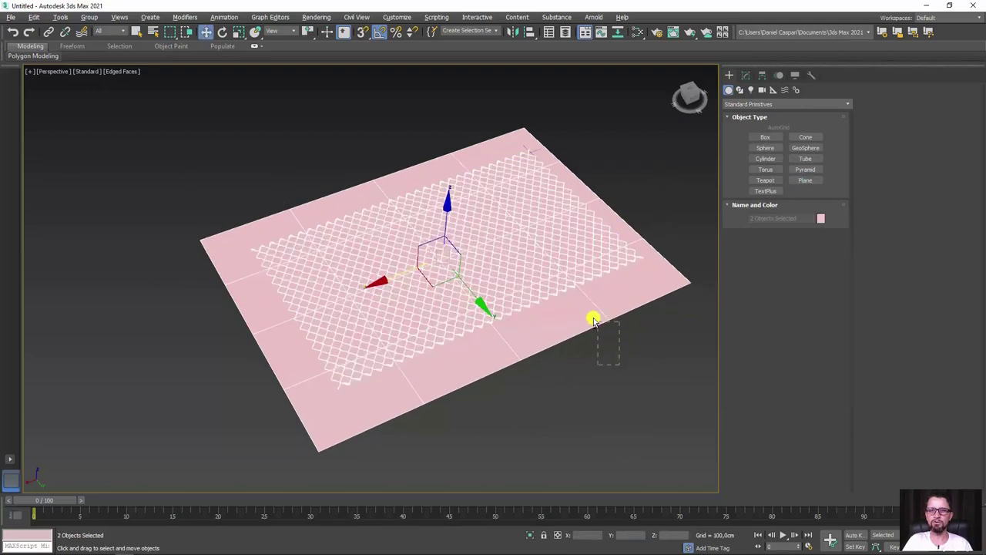
Reselect Rectangle033 and go to its base Editable Poly level
left_click(593, 320, "alt")
middle_click_drag(613, 319, 563, 330, "alt")
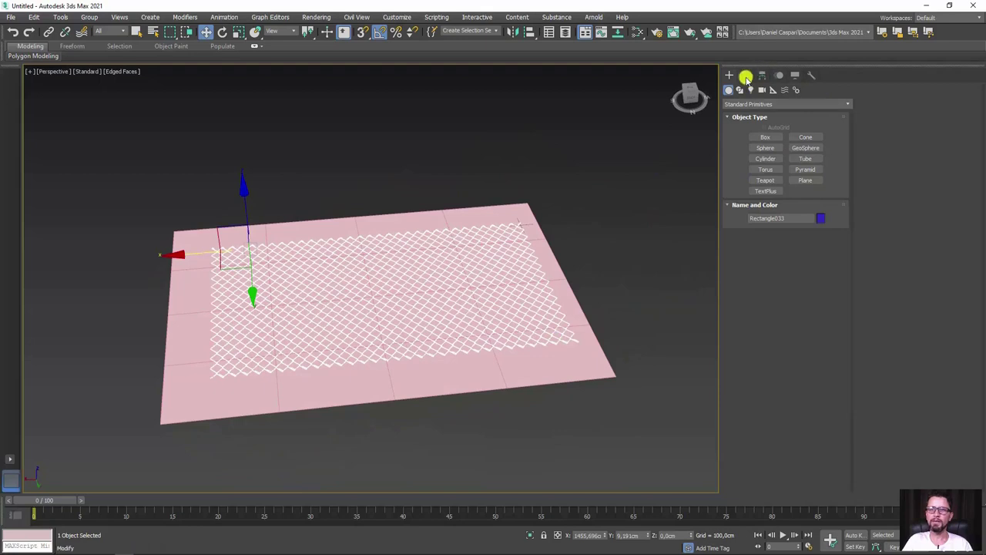
left_click(746, 77)
left_click(747, 128)
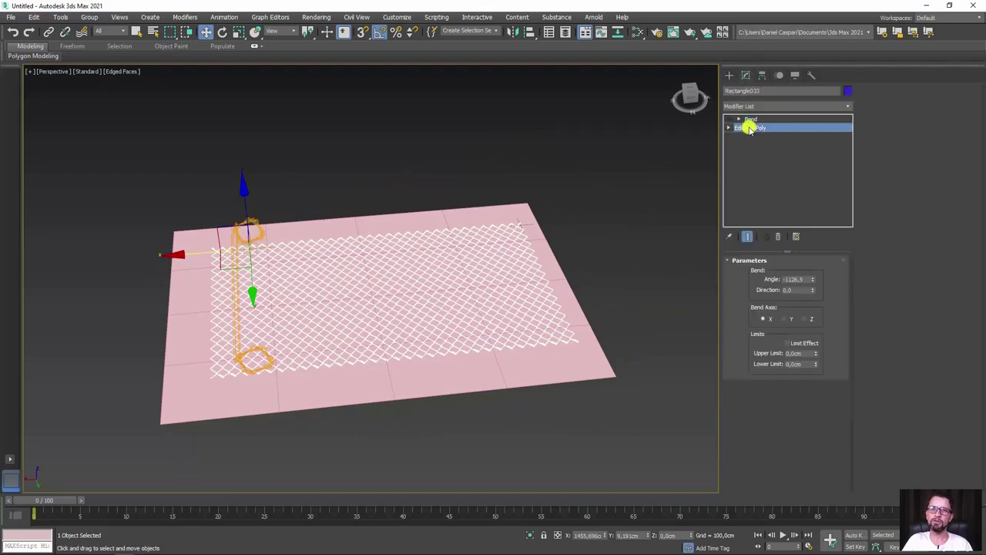
Add an FFD 2x2x2 modifier below the Bend and enter its Control Points
left_click(844, 106)
left_click_drag(847, 132, 848, 208)
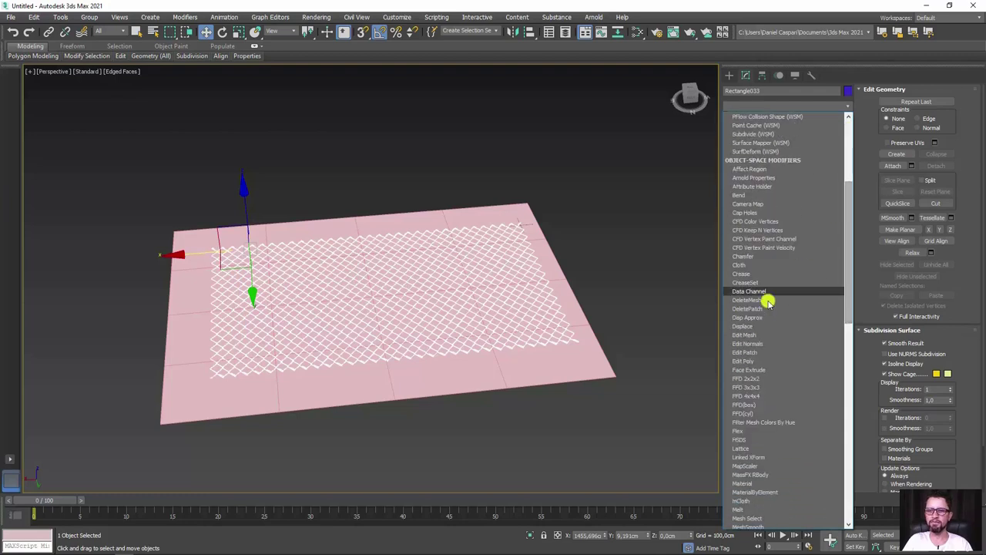
left_click(756, 378)
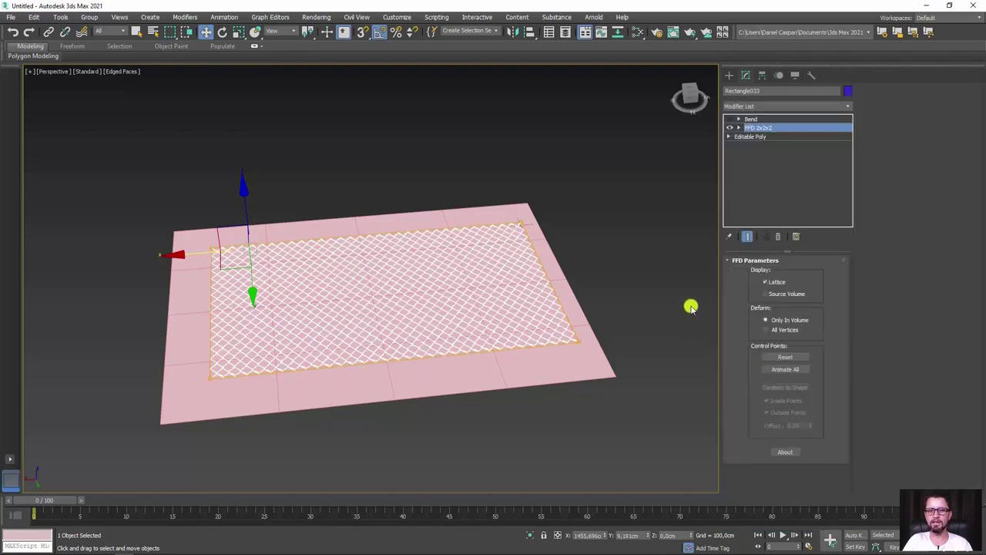
left_click(738, 127)
left_click(761, 137)
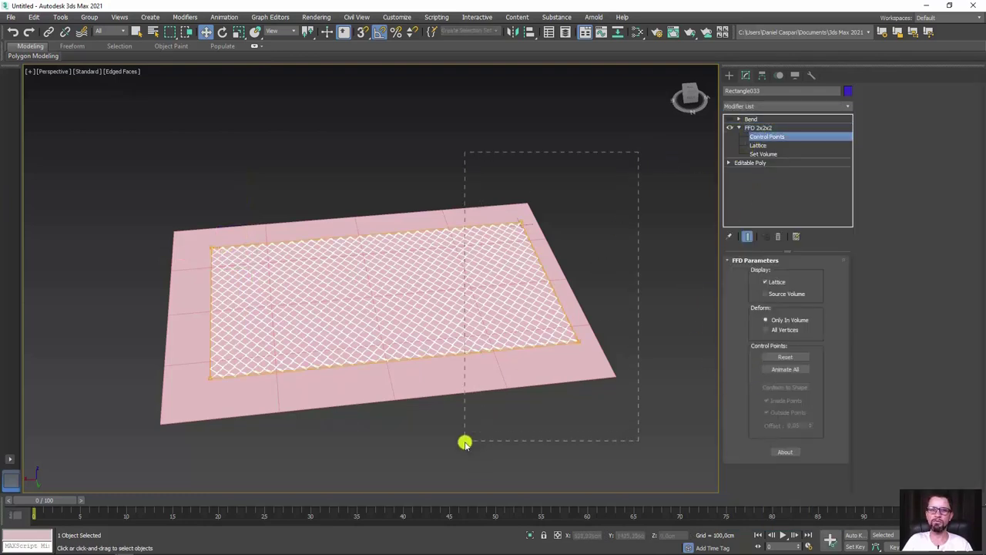
Select a corner control point of the lattice and move it along Z
left_click_drag(464, 443, 483, 391)
middle_click_drag(561, 302, 556, 262, "alt")
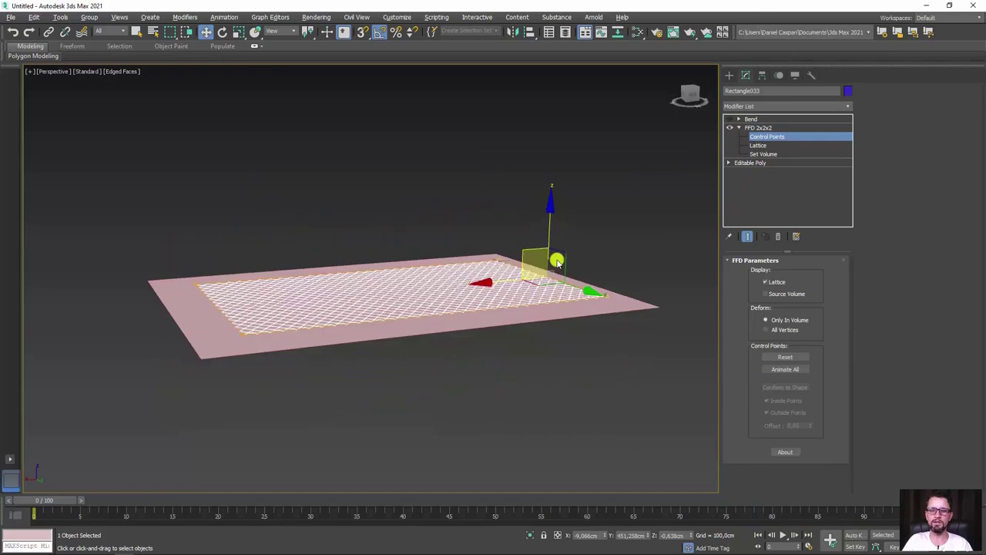
scroll(556, 258, "up", 4)
left_click_drag(550, 238, 551, 201)
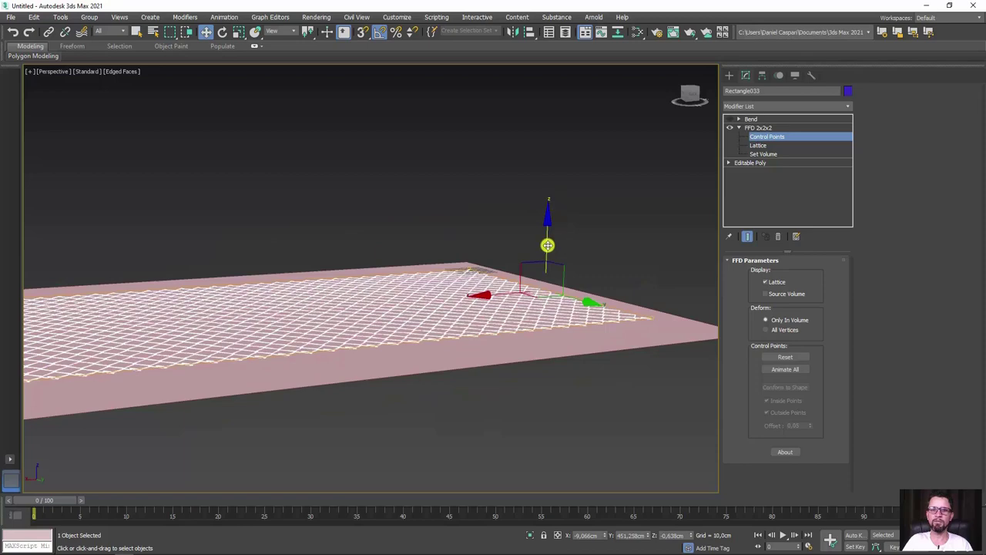
left_click_drag(547, 245, 548, 195)
Turn the Bend back on and adjust the control point height to taper the roll
left_click(729, 122)
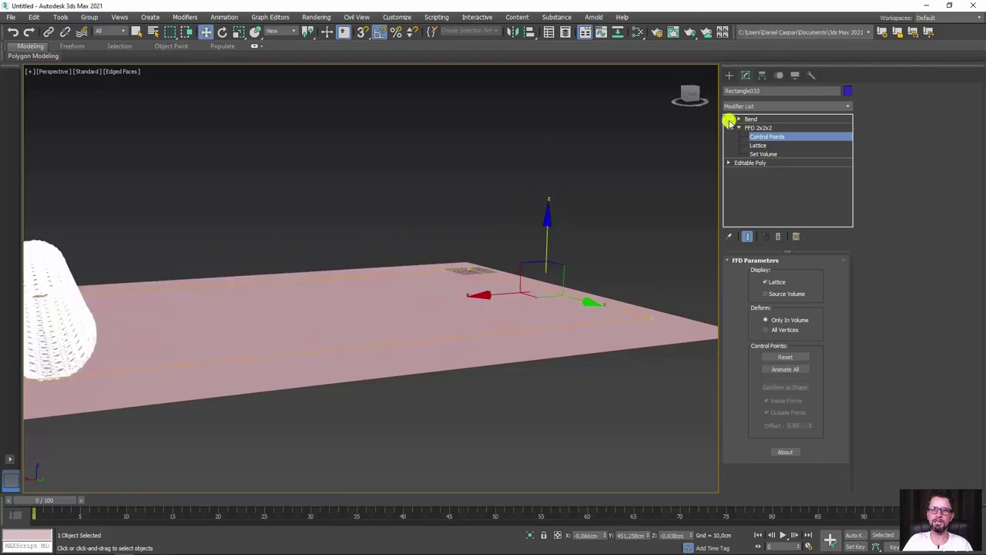
mouse_move(560, 215)
middle_mouse_down("alt")
mouse_move(610, 203)
mouse_move(634, 224)
middle_mouse_up("alt")
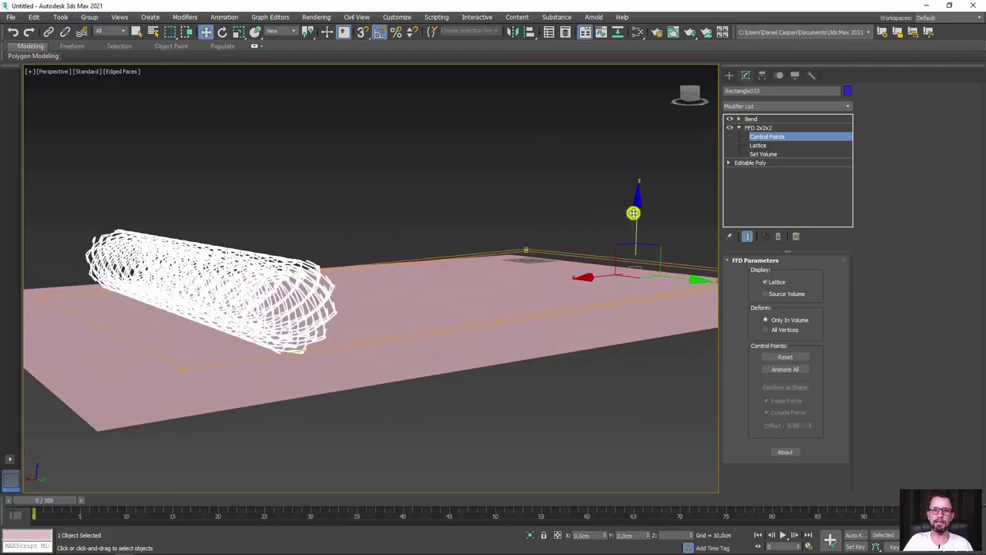
mouse_move(632, 212)
left_mouse_down()
mouse_move(634, 198)
mouse_move(621, 303)
mouse_move(622, 232)
mouse_move(636, 213)
mouse_move(577, 248)
left_mouse_up()
middle_click_drag(577, 248, 577, 239, "alt")
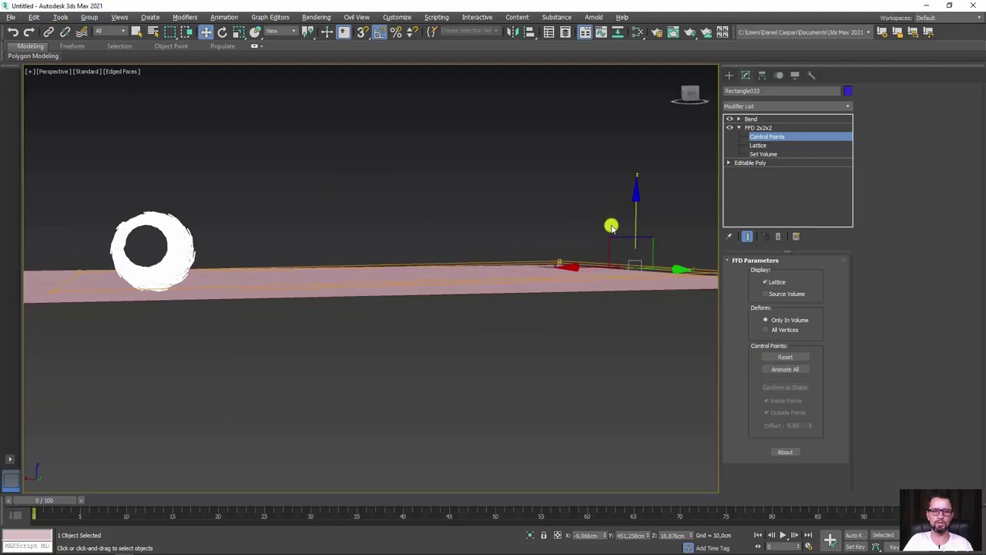
left_click_drag(640, 223, 632, 225)
mouse_move(385, 249)
middle_mouse_down("alt")
mouse_move(429, 259)
mouse_move(411, 286)
mouse_move(425, 277)
middle_mouse_up("alt")
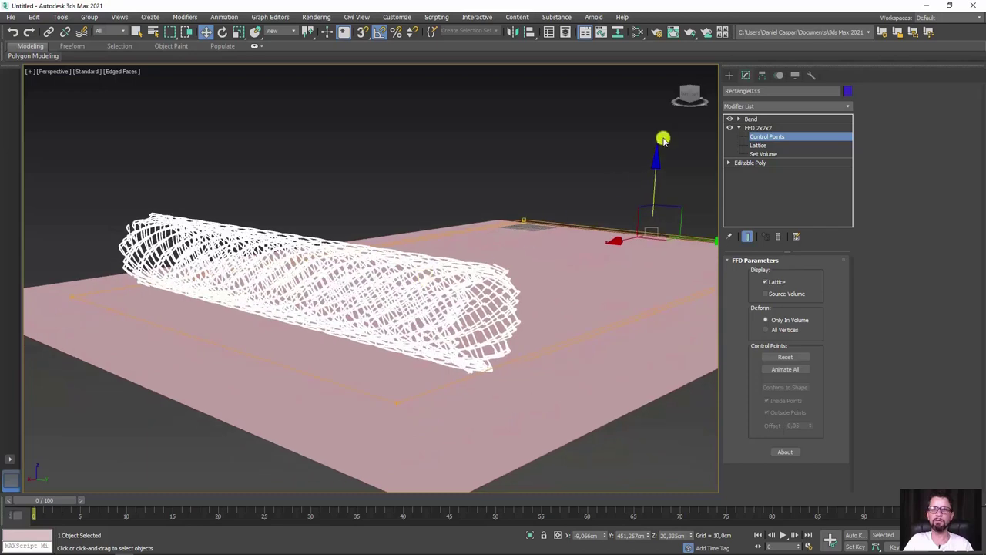
Select the Bend modifier and switch it off to inspect the flat fence
left_click(762, 127)
left_click(738, 127)
left_click(749, 118)
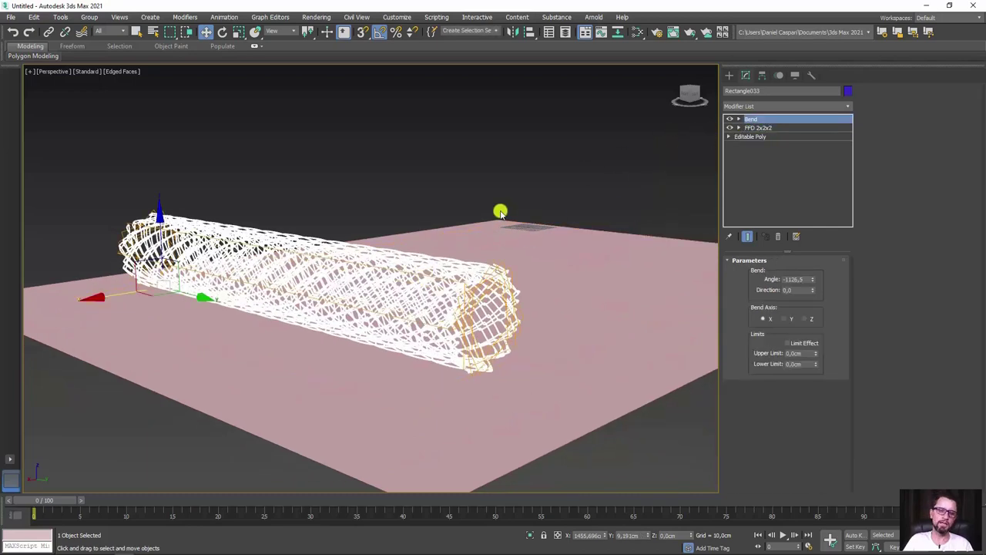
scroll(511, 226, "down", 5)
mouse_move(511, 226)
middle_mouse_down("alt")
mouse_move(401, 275)
mouse_move(471, 284)
middle_mouse_up("alt")
scroll(438, 293, "up", 4)
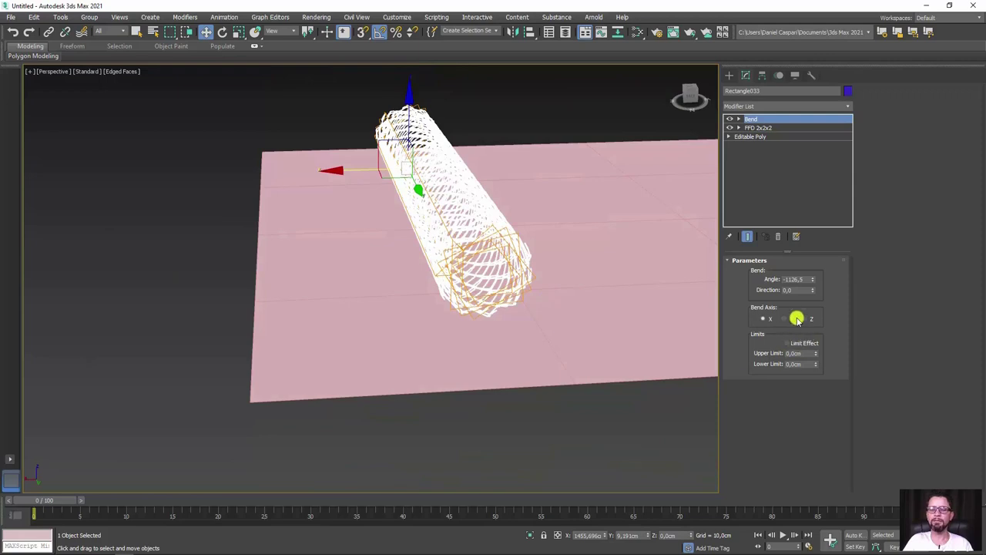
left_click(728, 119)
middle_click_drag(513, 185, 513, 218, "alt")
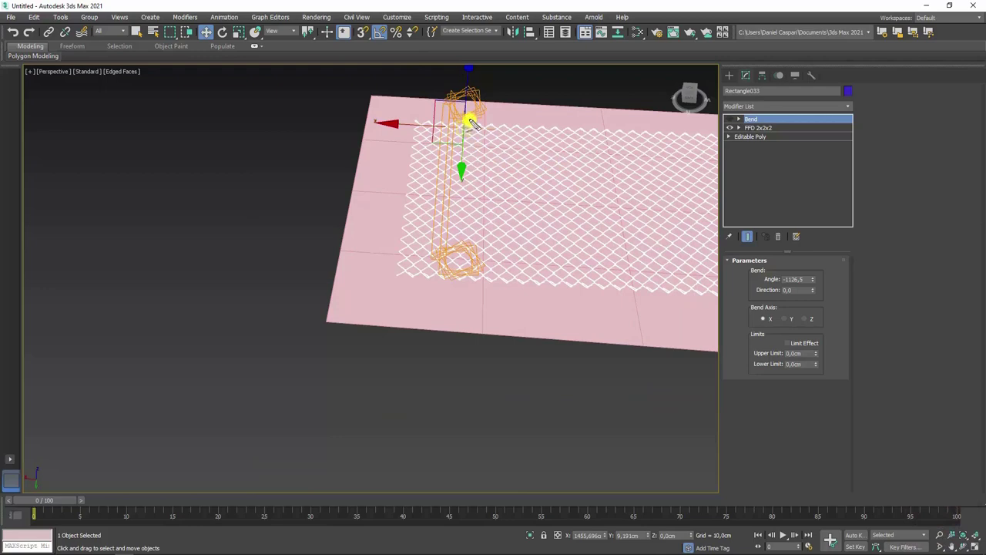
mouse_move(473, 110)
left_mouse_down()
mouse_move(418, 128)
mouse_move(362, 92)
mouse_move(343, 164)
left_mouse_up()
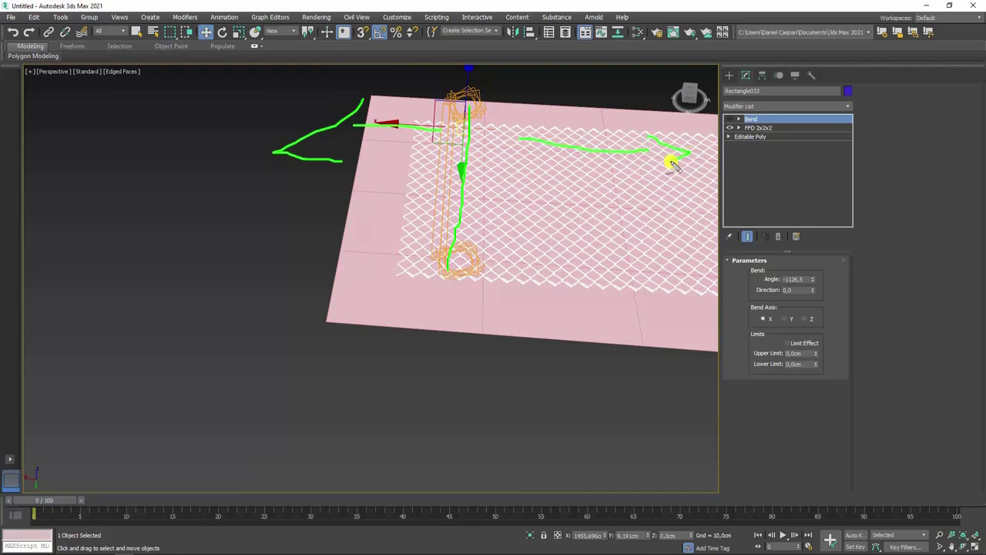
mouse_move(627, 167)
middle_mouse_down("alt")
mouse_move(573, 205)
mouse_move(579, 212)
middle_mouse_up("alt")
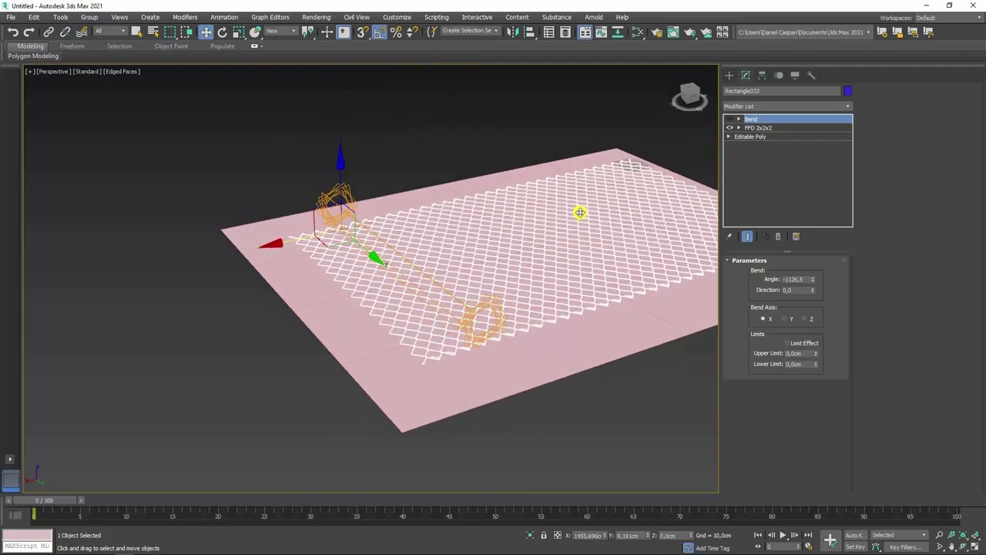
Re-enable Bend with Limit Effect, Upper Limit 0cm and Lower Limit -1600cm
left_click(729, 119)
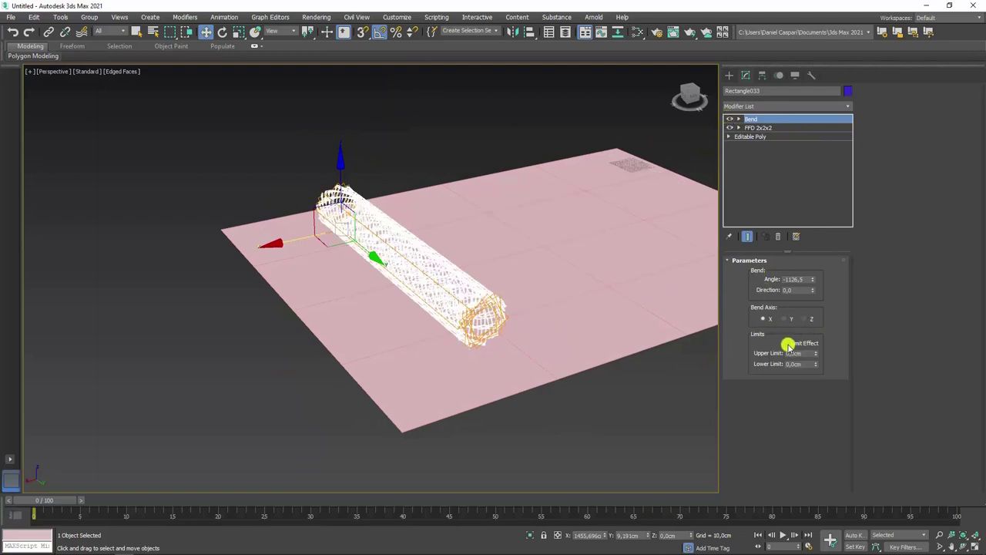
left_click(789, 343)
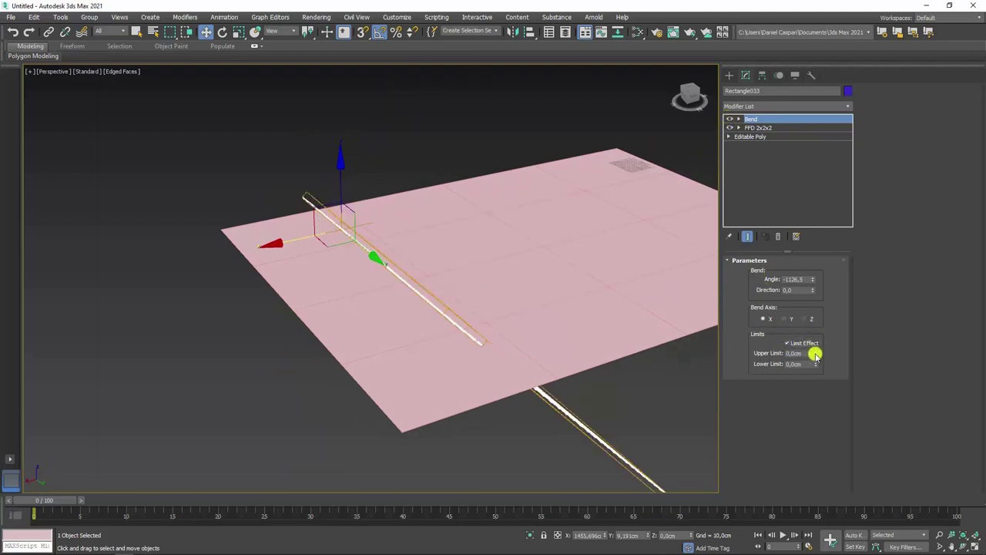
left_click_drag(815, 354, 816, 317)
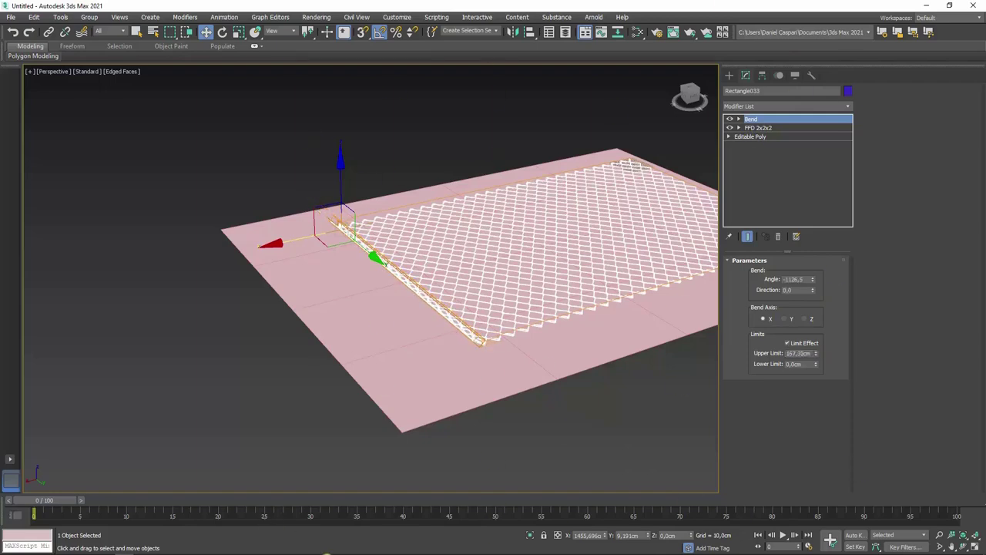
mouse_move(453, 423)
middle_mouse_down("alt")
mouse_move(388, 258)
mouse_move(405, 279)
middle_mouse_up("alt")
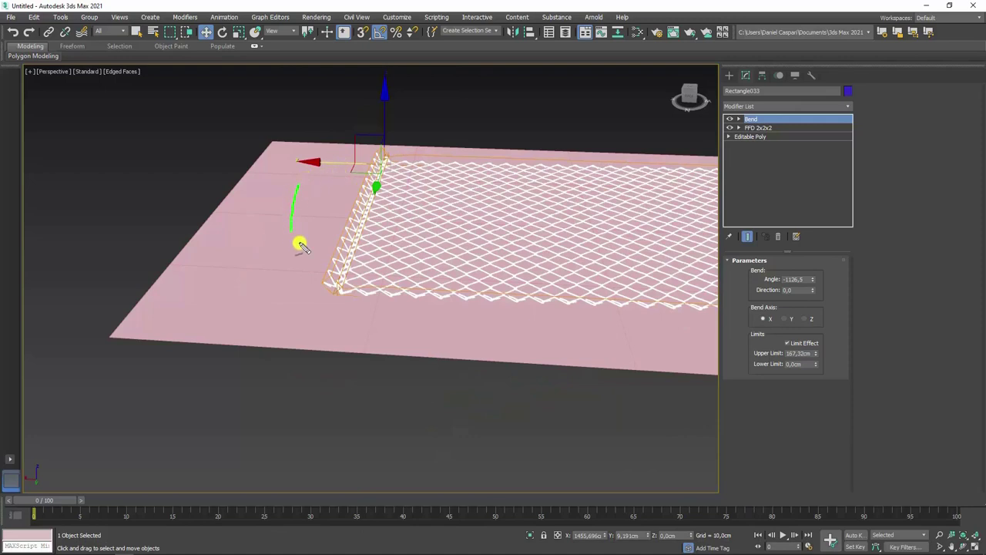
right_click(815, 352)
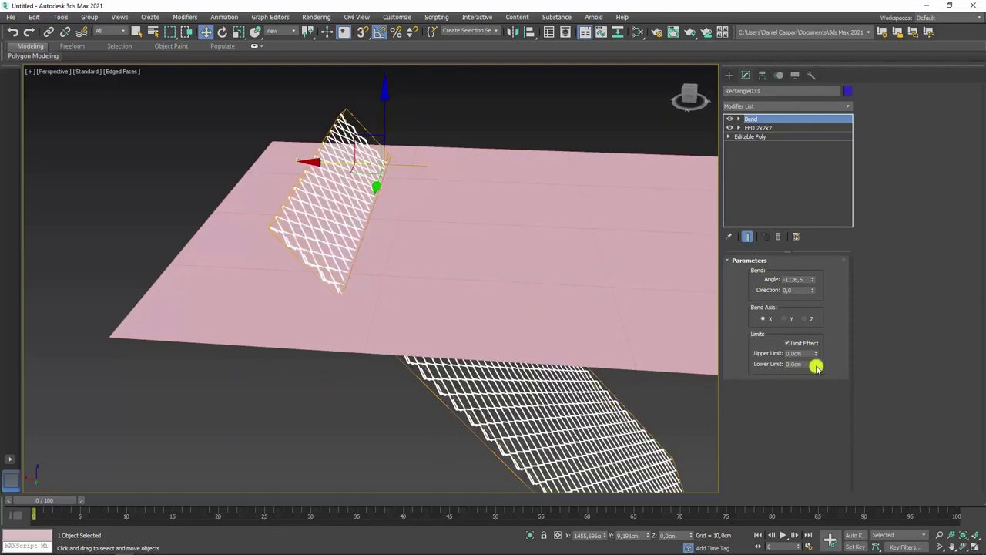
mouse_move(816, 369)
left_mouse_down()
mouse_move(816, 323)
mouse_move(704, 467)
left_mouse_up()
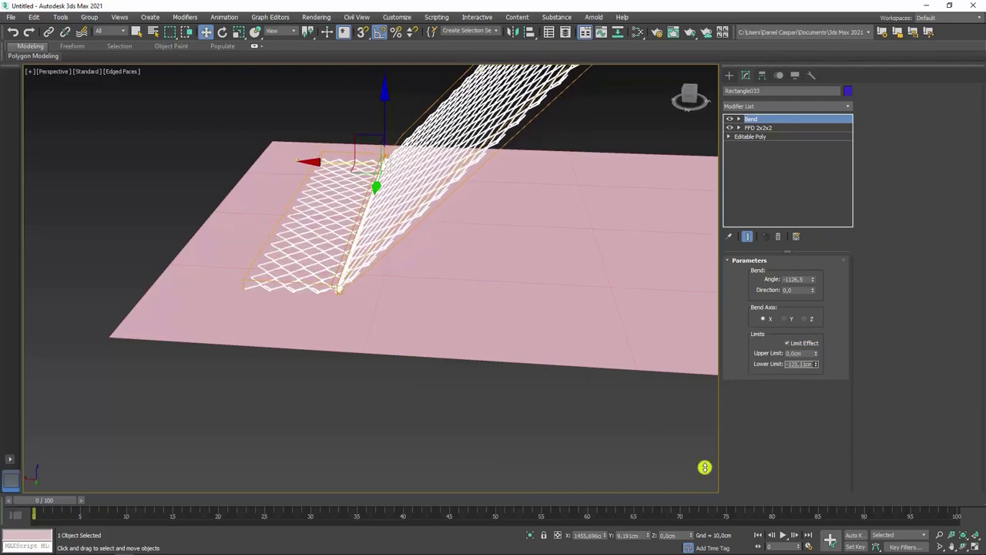
mouse_move(704, 466)
left_mouse_down()
mouse_move(105, 290)
mouse_move(198, 61)
left_mouse_up()
type("-10000")
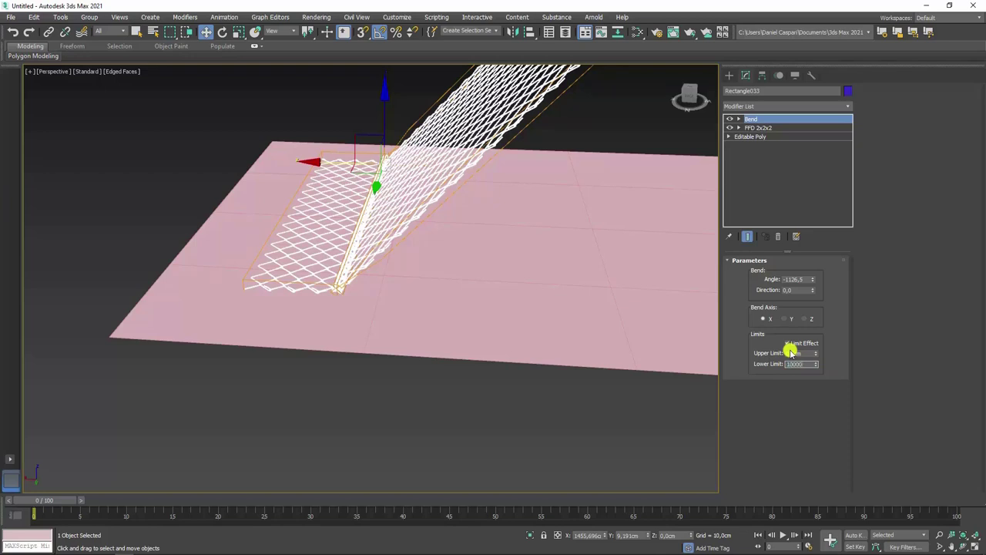
key("Return")
Set the Bend angle to about -1272 to curl the fence into a tight roll
scroll(571, 226, "down", 3)
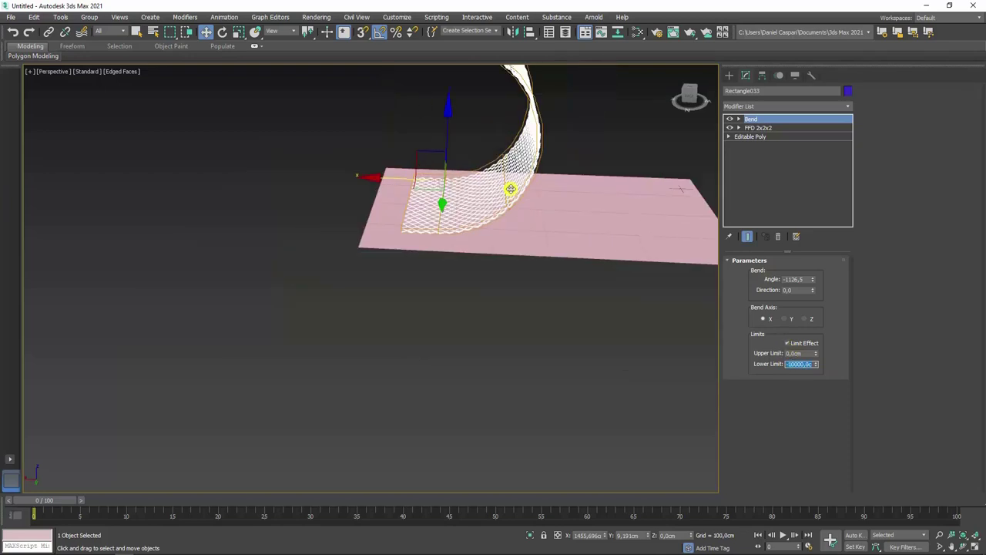
middle_click_drag(511, 192, 511, 257, "alt")
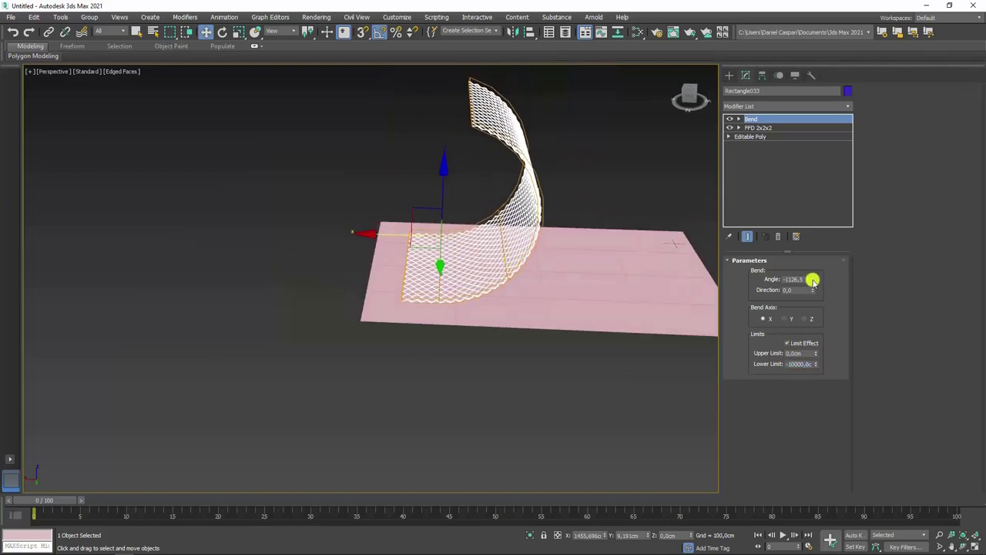
mouse_move(812, 281)
left_mouse_down()
mouse_move(831, 493)
mouse_move(828, 400)
left_mouse_up()
mouse_move(816, 363)
left_mouse_down()
mouse_move(816, 375)
mouse_move(808, 316)
left_mouse_up()
scroll(482, 301, "up", 2)
scroll(424, 286, "up", 5)
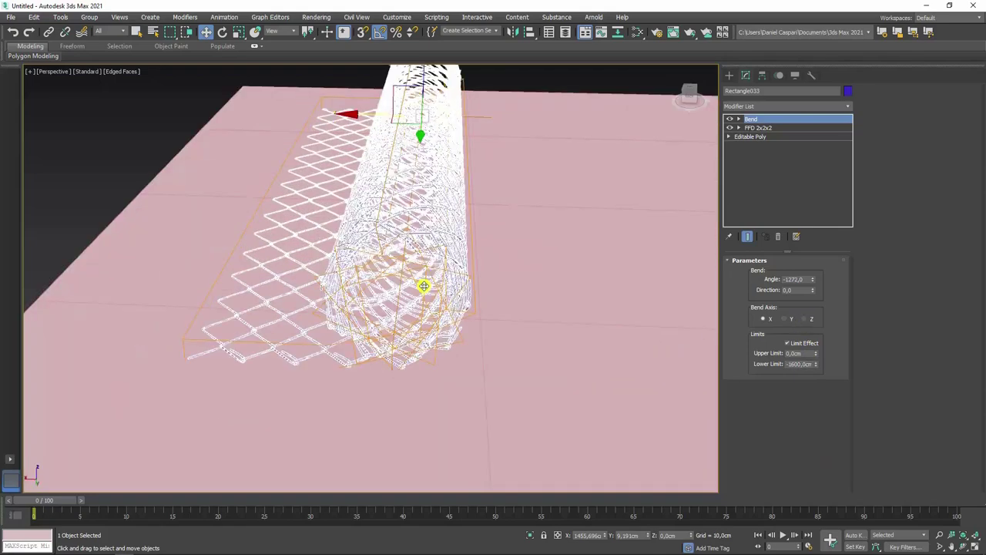
mouse_move(424, 286)
middle_mouse_down("alt")
mouse_move(439, 270)
mouse_move(479, 165)
mouse_move(489, 203)
mouse_move(563, 229)
middle_mouse_up("alt")
scroll(523, 195, "down", 5)
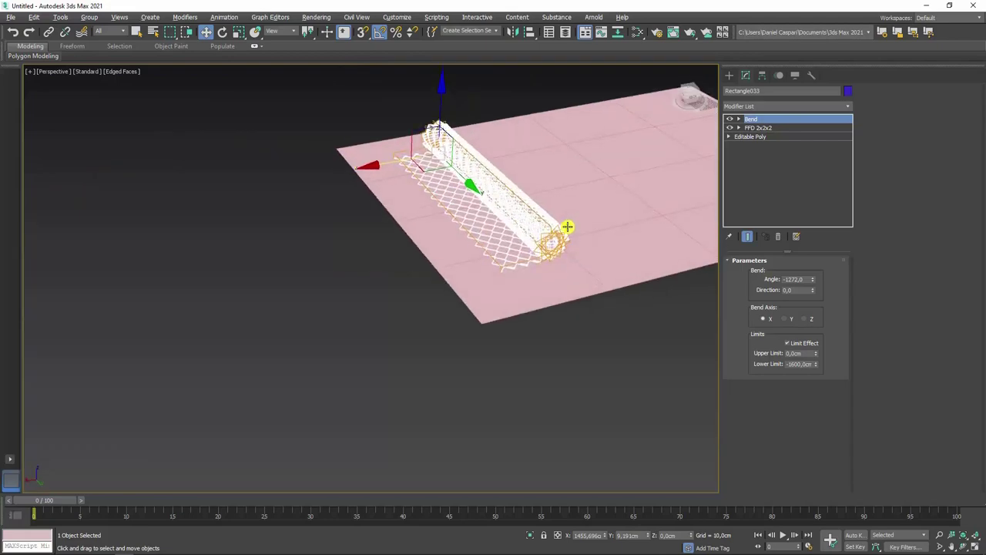
scroll(563, 228, "down", 3)
Set the Bend Lower Limit to -1856cm and Angle to -1476, then toggle shading with F4
left_click(559, 214)
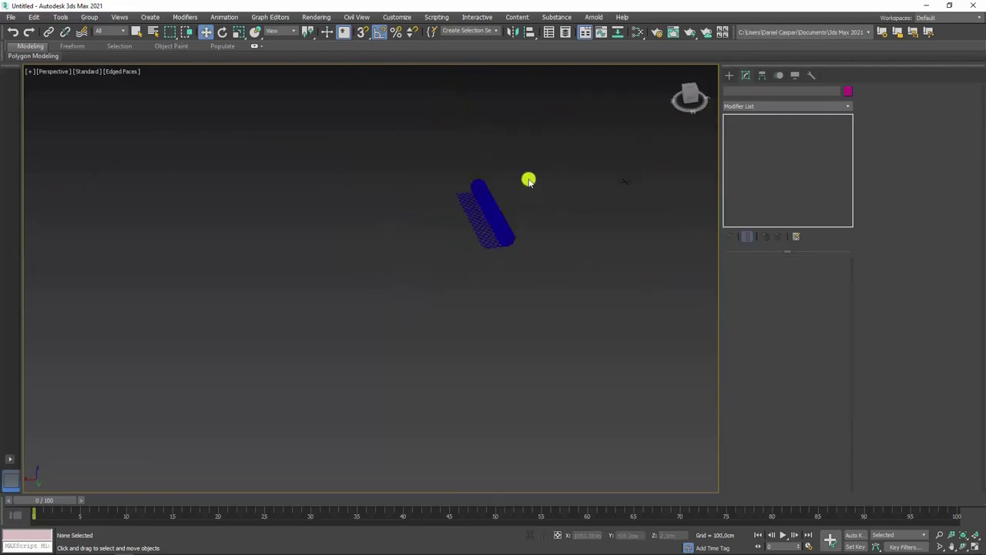
mouse_move(630, 273)
middle_mouse_down("alt")
mouse_move(362, 347)
mouse_move(385, 310)
mouse_move(478, 293)
middle_mouse_up("alt")
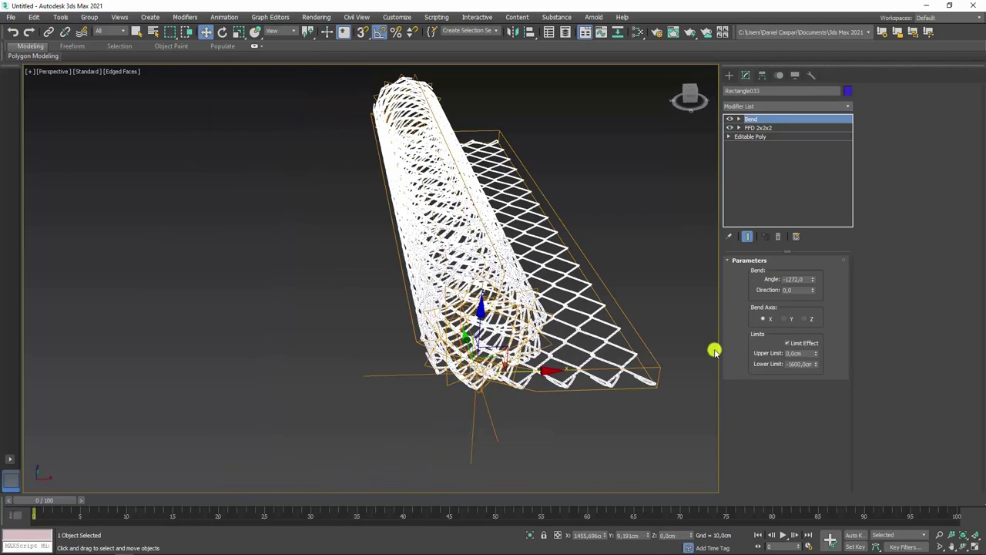
left_click_drag(819, 368, 813, 350)
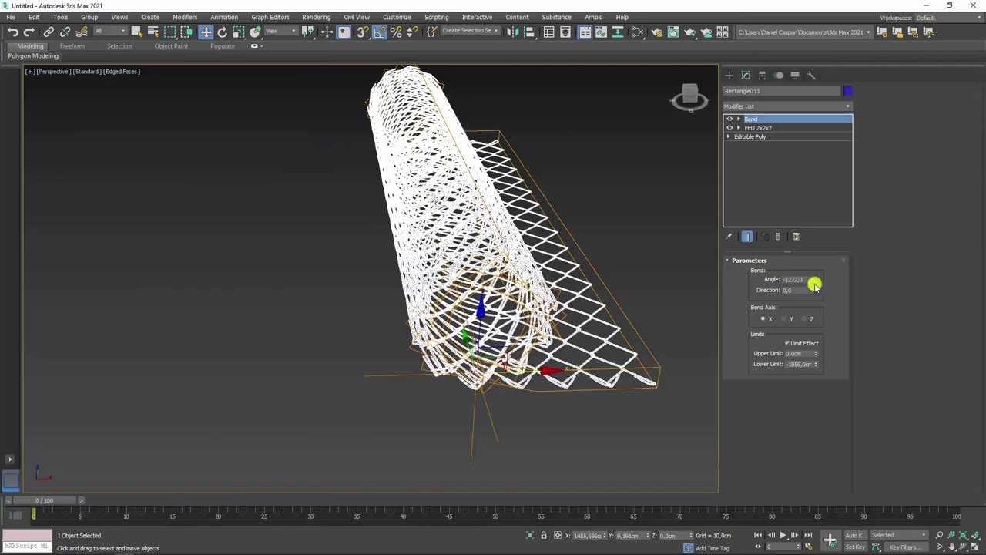
mouse_move(815, 280)
left_mouse_down()
mouse_move(817, 185)
mouse_move(836, 392)
mouse_move(815, 493)
mouse_move(821, 449)
mouse_move(824, 498)
mouse_move(656, 380)
left_mouse_up()
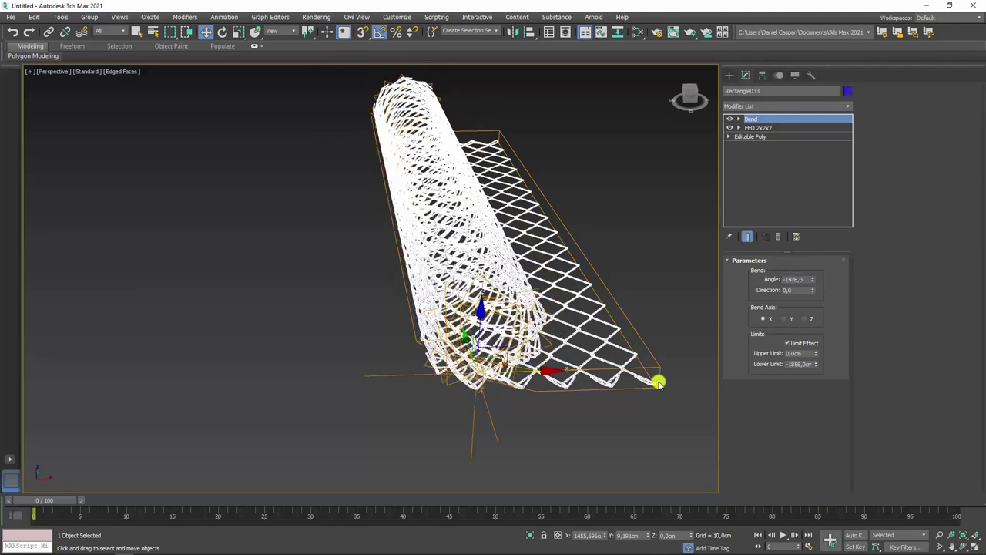
mouse_move(655, 380)
middle_mouse_down("alt")
mouse_move(533, 387)
mouse_move(557, 408)
mouse_move(496, 414)
mouse_move(438, 415)
mouse_move(389, 392)
mouse_move(429, 346)
mouse_move(613, 368)
middle_mouse_up("alt")
key("F4")
scroll(550, 190, "down", 3)
left_click_drag(593, 112, 348, 412)
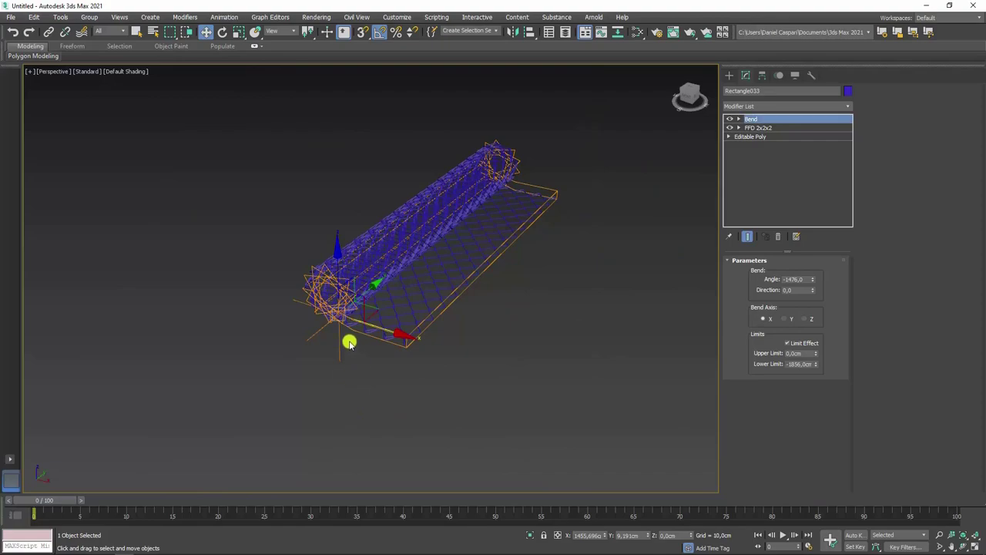
Turn edged-faces display back on with F4 and zoom in on the roll
scroll(401, 260, "up", 2)
key("F4")
scroll(395, 259, "up", 3)
scroll(391, 258, "up", 3)
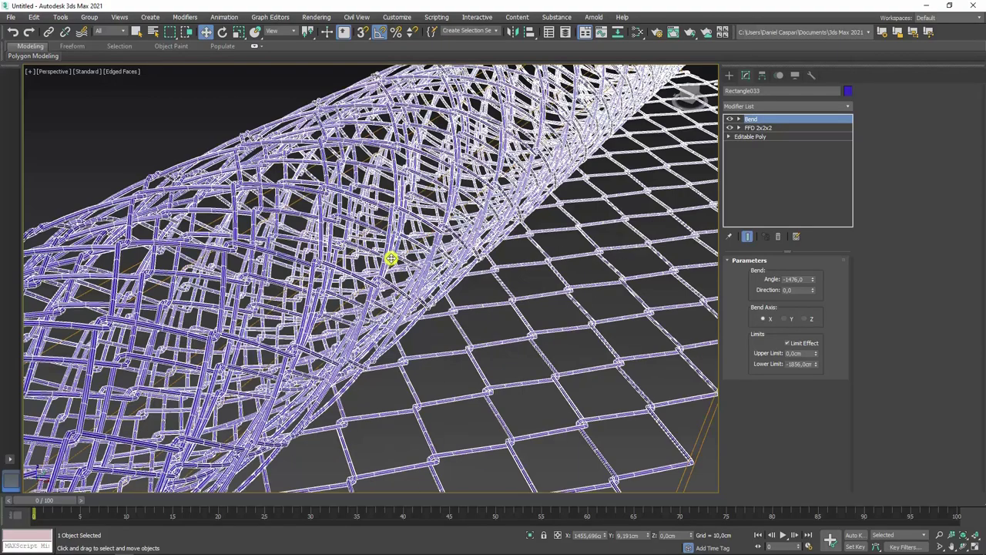
scroll(391, 259, "up", 2)
scroll(362, 307, "up", 1)
scroll(360, 297, "up", 2)
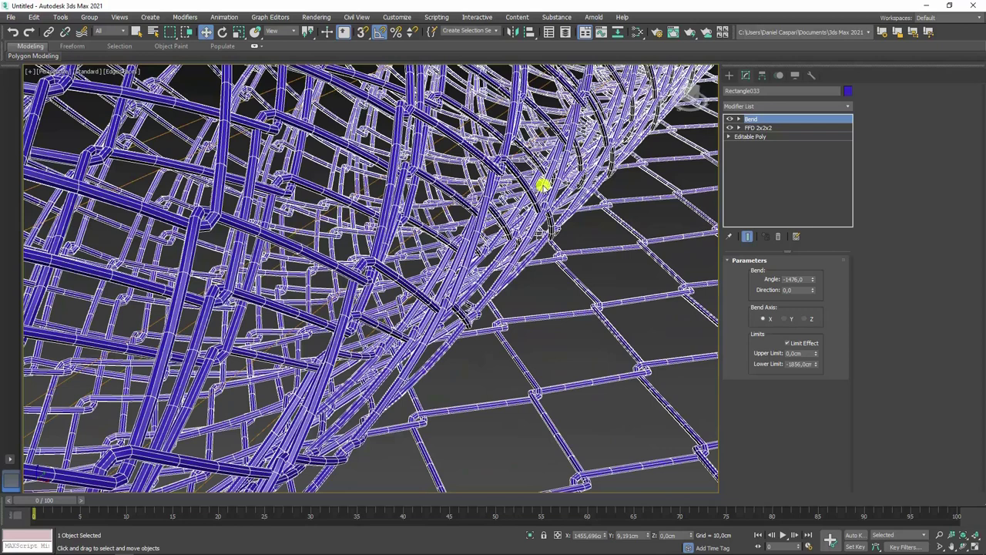
Add a TurboSmooth modifier with 2 iterations on top of the rolled fence
left_click(851, 107)
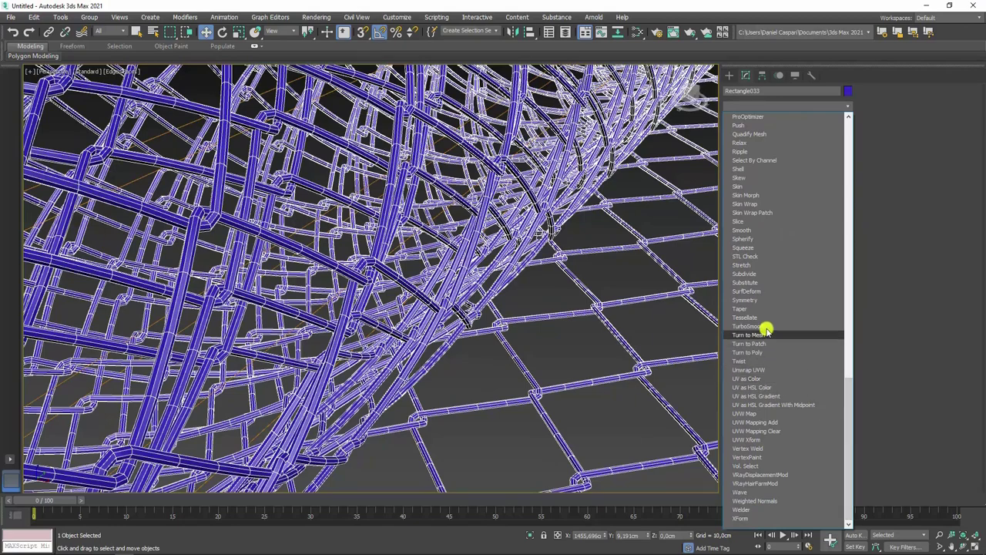
left_click(763, 326)
scroll(366, 266, "up", 2)
scroll(374, 271, "up", 2)
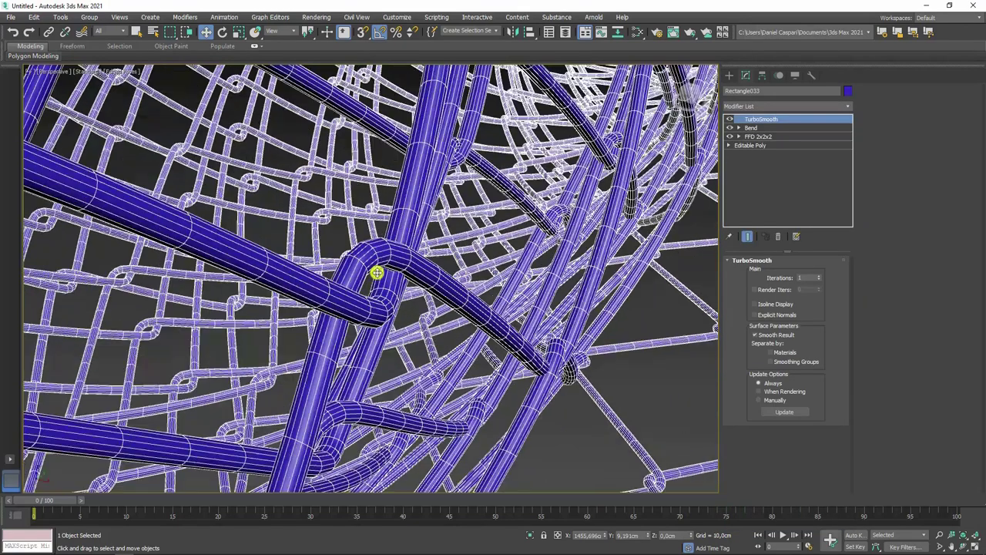
scroll(416, 279, "up", 2)
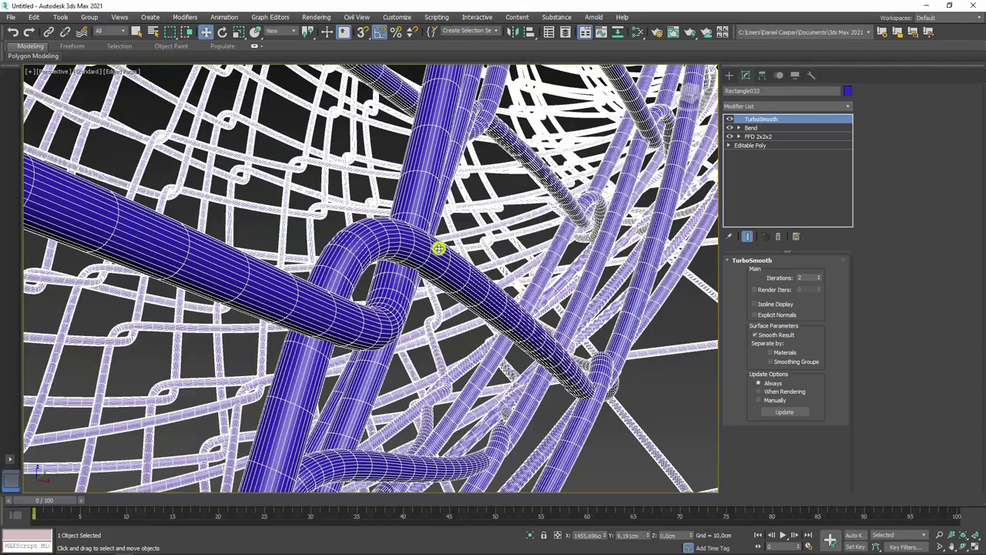
scroll(437, 248, "down", 5)
scroll(439, 262, "down", 5)
middle_click_drag(438, 269, 464, 294, "alt")
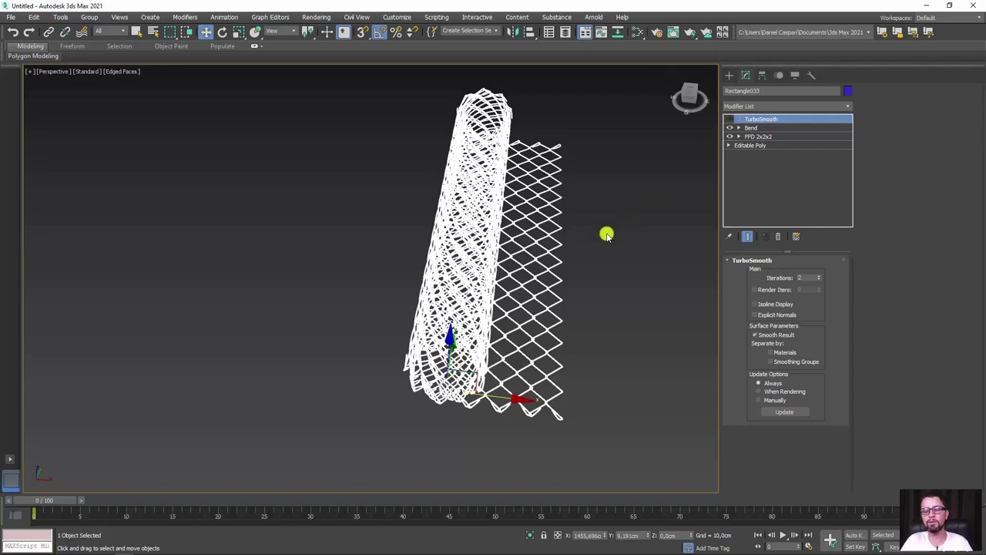
Show the viewport polygon and vertex statistics with the 7 key
middle_click_drag(558, 255, 523, 251, "alt")
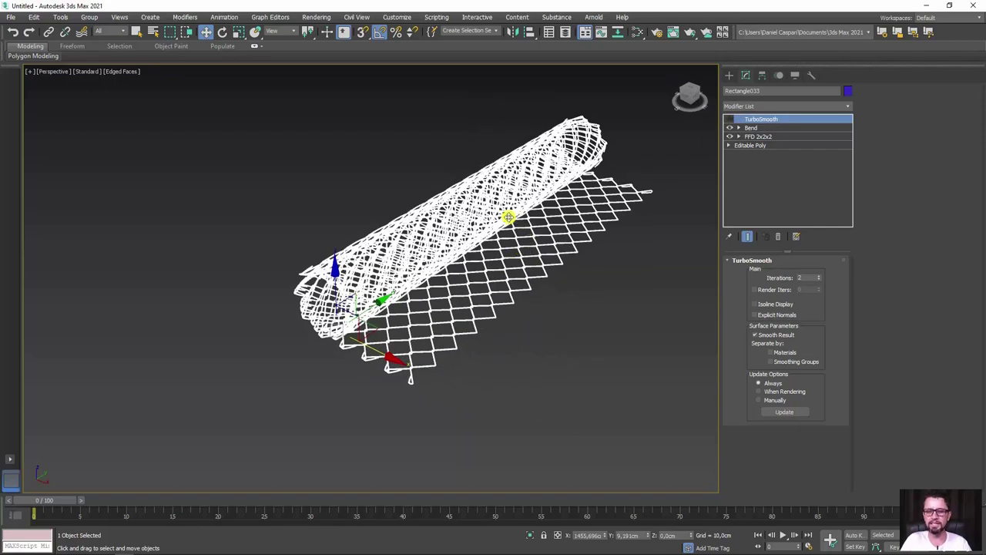
scroll(509, 218, "up", 5)
scroll(449, 211, "up", 2)
scroll(454, 231, "up", 2)
scroll(459, 253, "down", 10)
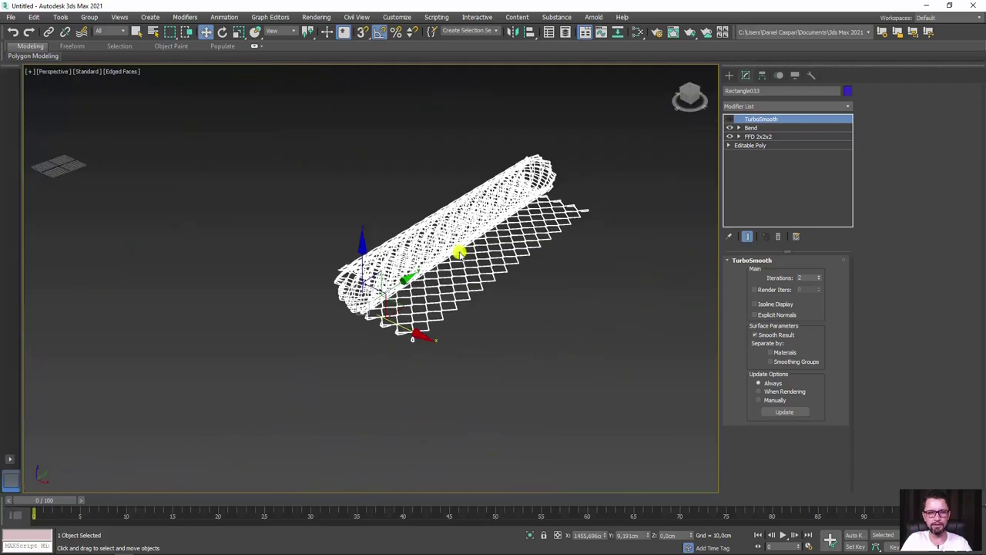
middle_click_drag(459, 253, 464, 315)
key("7")
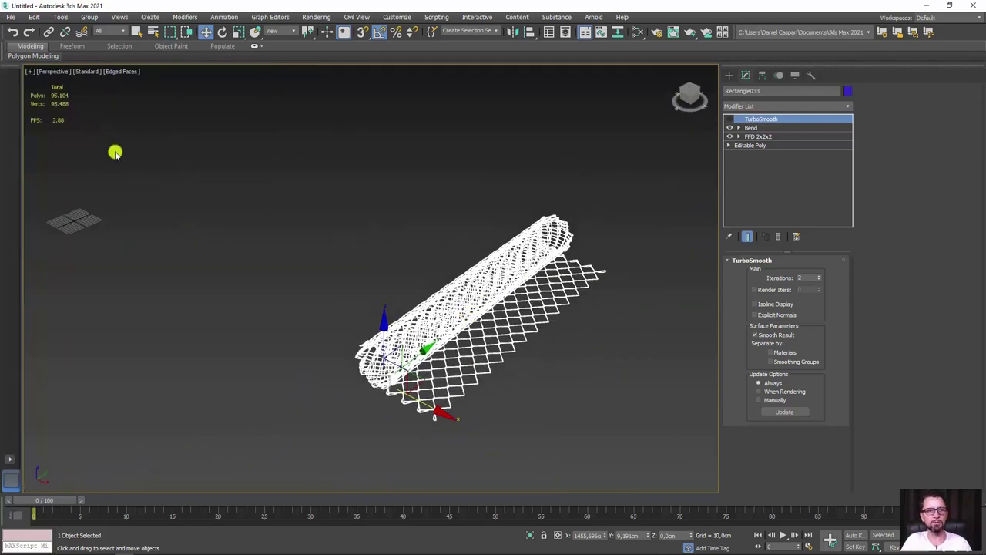
mouse_move(218, 207)
middle_mouse_down("alt")
mouse_move(297, 247)
mouse_move(202, 191)
middle_mouse_up("alt")
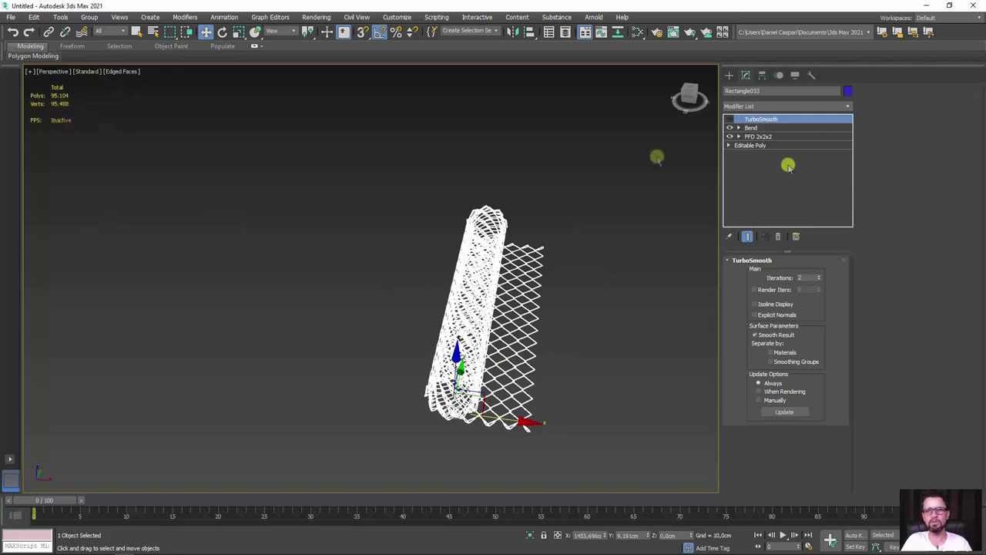
Turn TurboSmooth on and inspect the smoothed roll and its polygon count
left_click(730, 119)
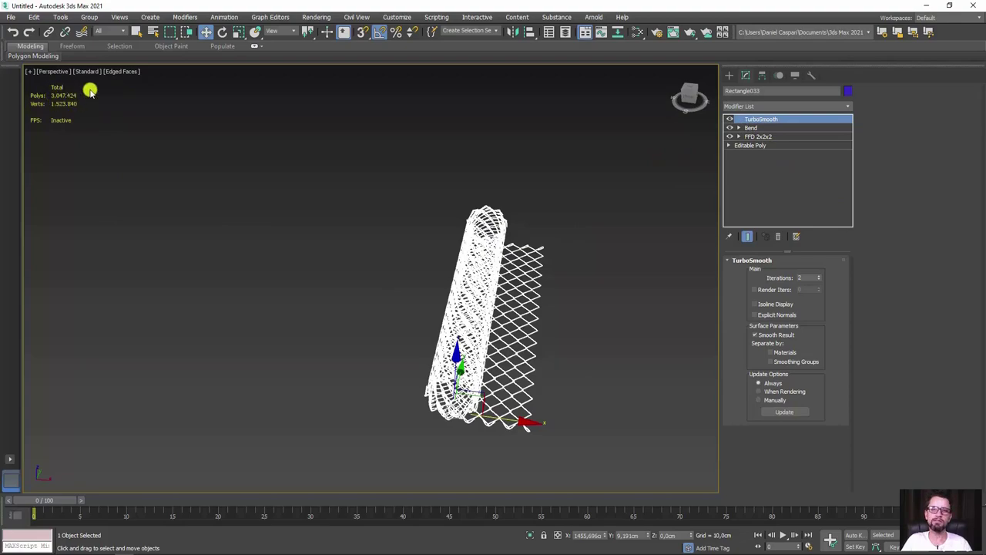
mouse_move(533, 213)
middle_mouse_down("alt")
mouse_move(501, 203)
mouse_move(467, 211)
middle_mouse_up("alt")
scroll(482, 243, "up", 3)
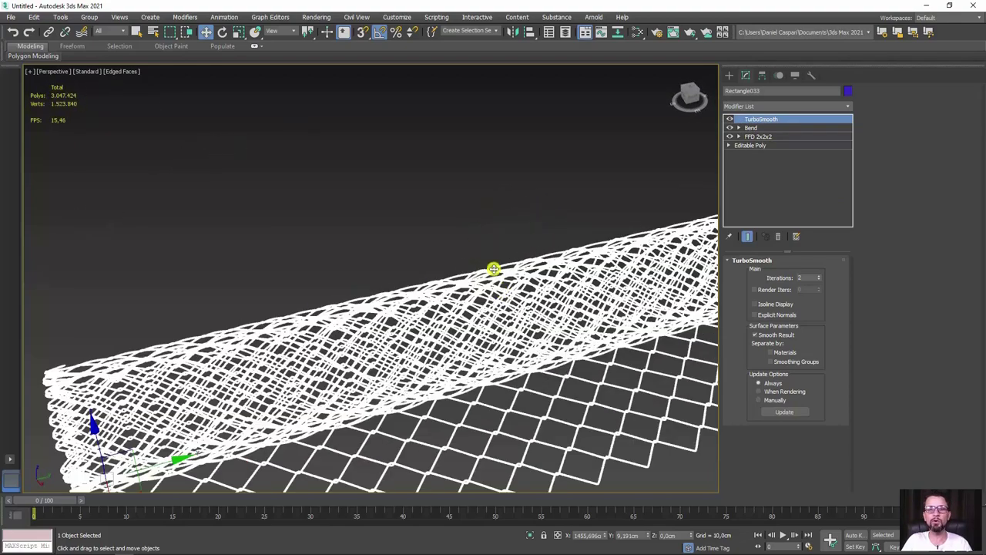
scroll(500, 301, "up", 3)
scroll(505, 324, "up", 5)
scroll(389, 250, "up", 2)
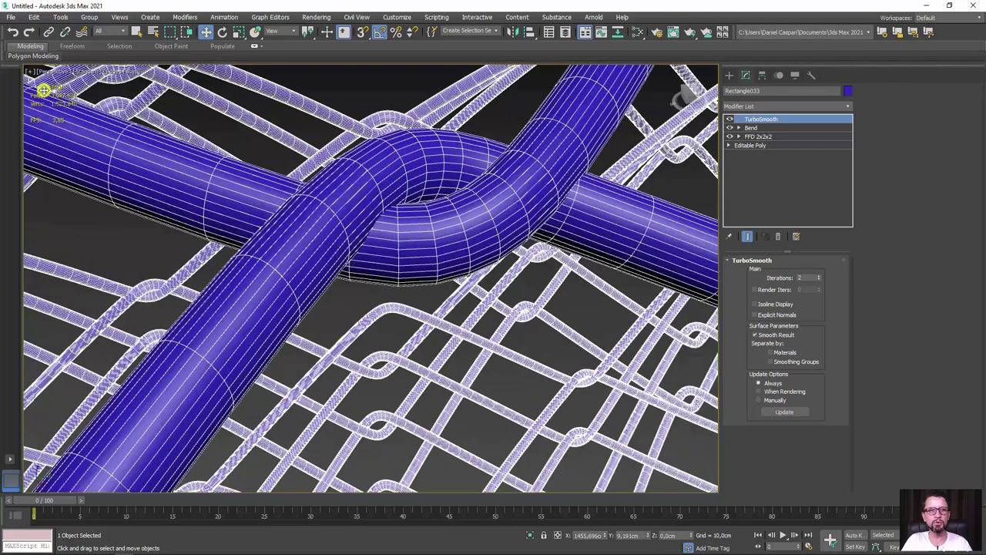
scroll(580, 148, "down", 3)
scroll(557, 149, "down", 3)
scroll(598, 255, "down", 3)
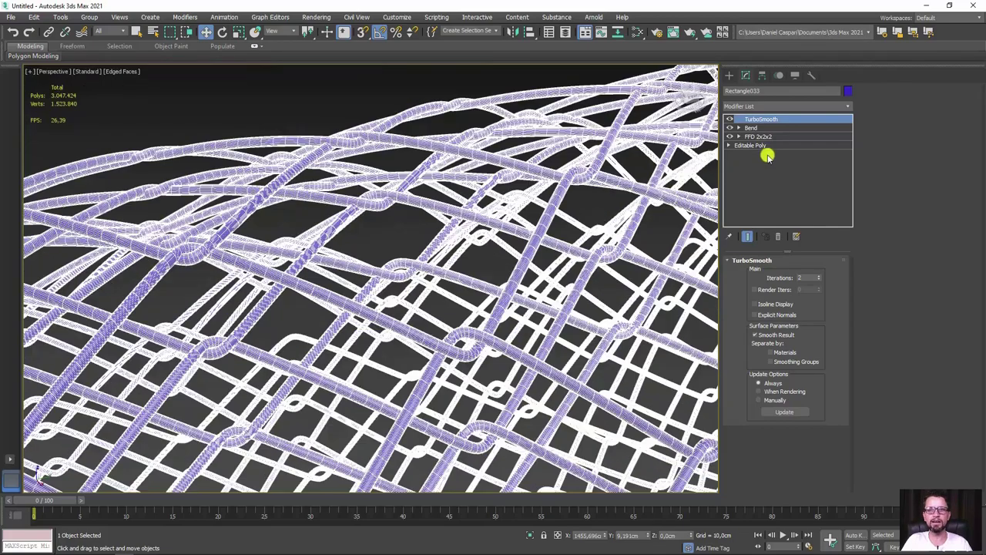
Disable TurboSmooth so the scene drops to about 95,104 polygons
left_click(729, 119)
scroll(660, 150, "down", 10)
mouse_move(553, 255)
middle_mouse_down("alt")
mouse_move(478, 298)
mouse_move(280, 248)
middle_mouse_up("alt")
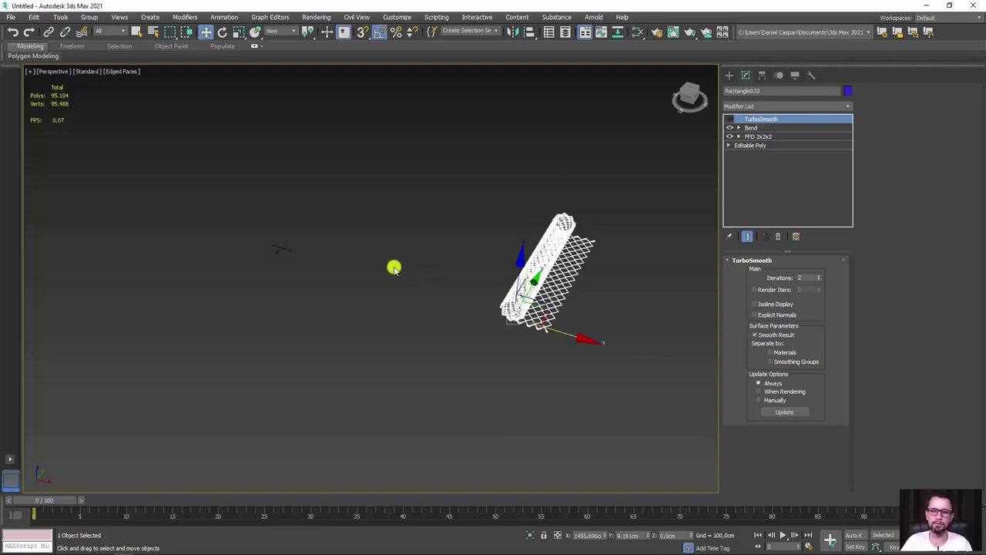
Draw a new Box primitive in the viewport with a width of 150 cm
left_click(727, 75)
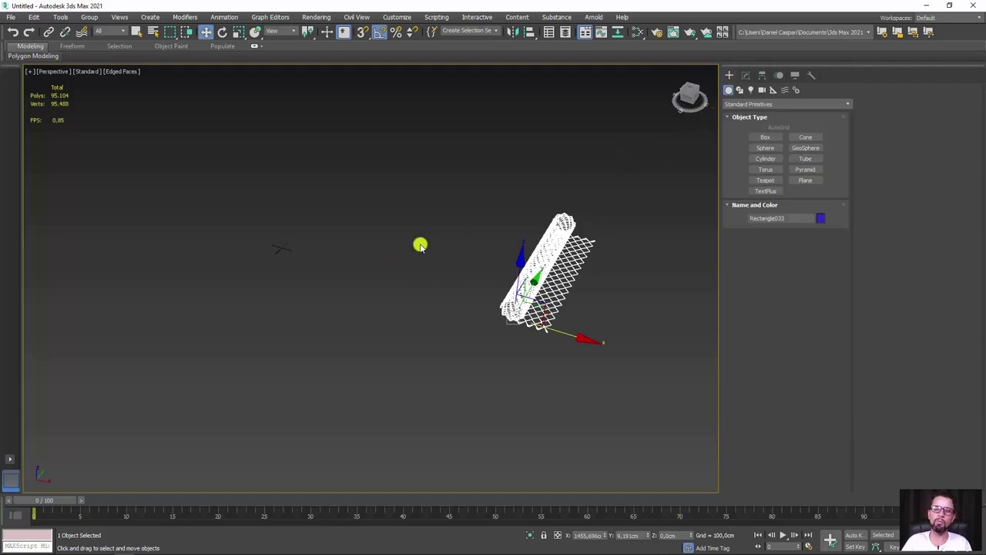
left_click(765, 137)
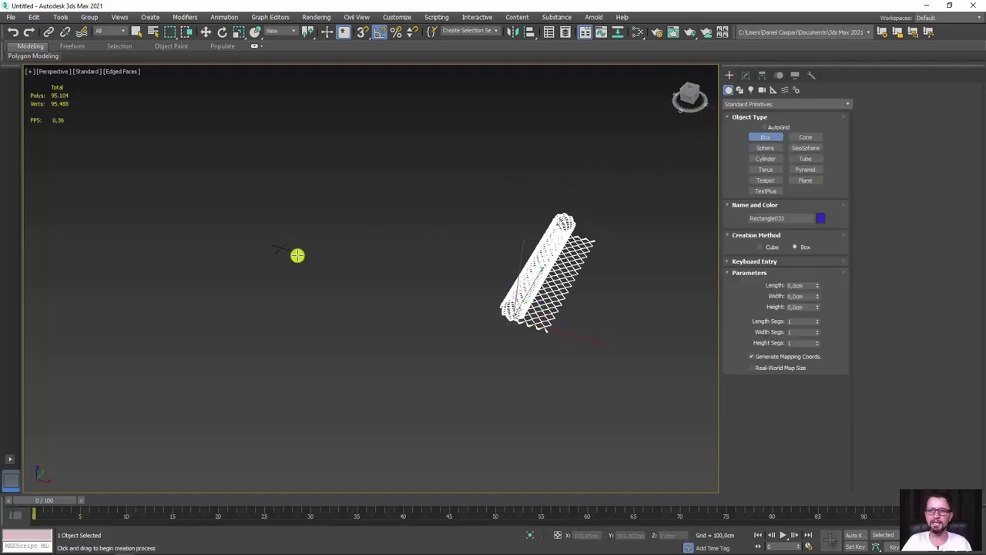
scroll(407, 275, "up", 2)
scroll(398, 276, "up", 3)
scroll(398, 276, "up", 3)
scroll(418, 275, "up", 2)
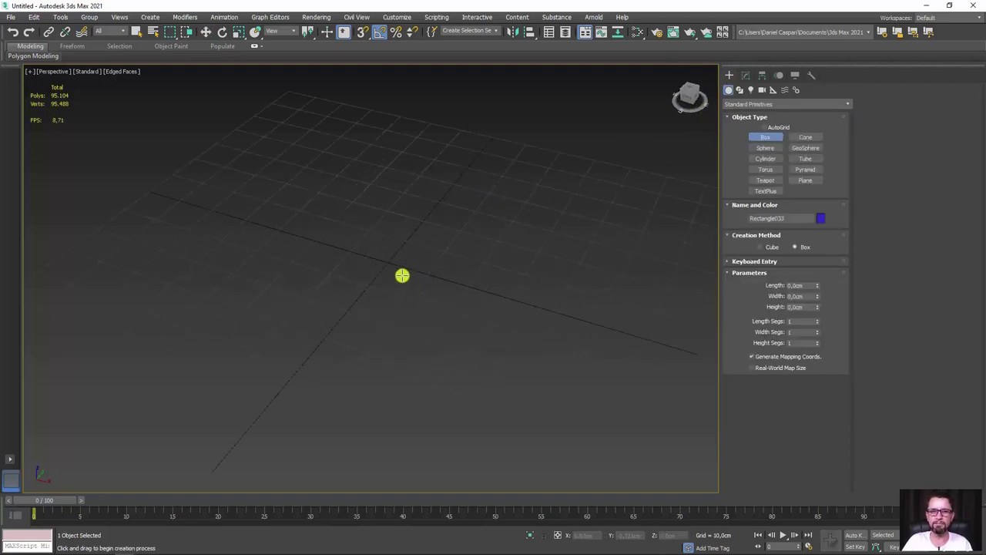
mouse_move(401, 274)
left_mouse_down()
mouse_move(414, 300)
mouse_move(268, 513)
left_mouse_up()
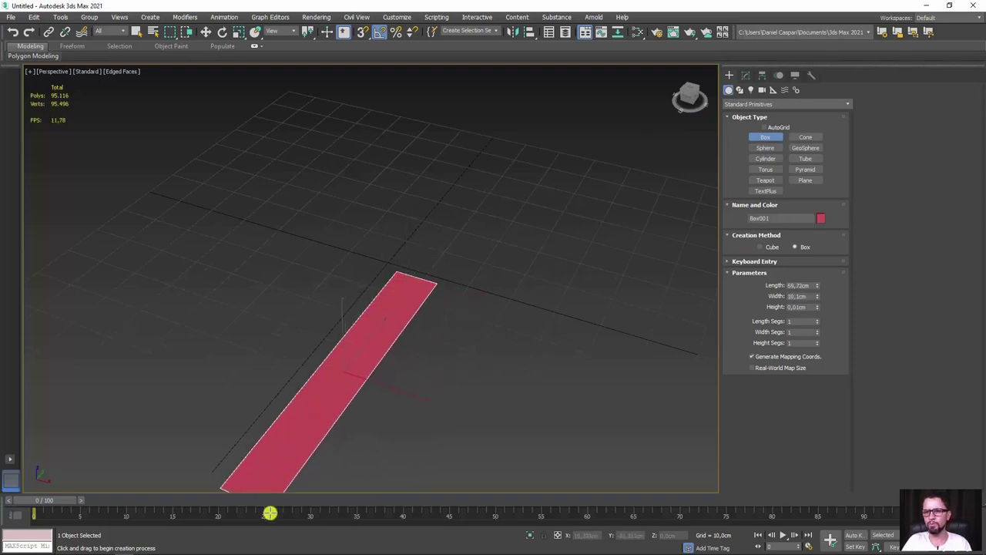
left_click(279, 470)
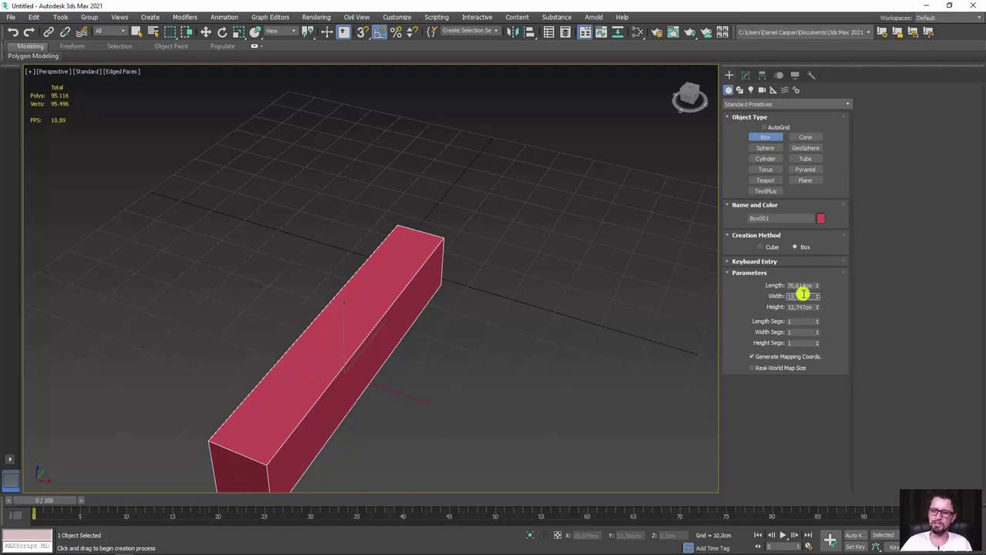
key("Return")
Reduce the box length to about 8.5 cm and centre it in view
key("z")
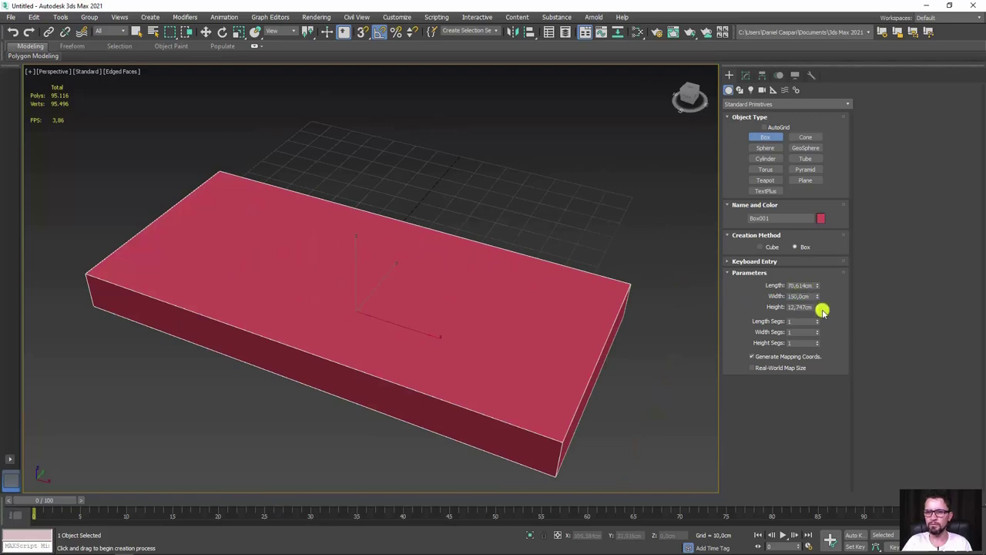
left_click_drag(820, 293, 809, 330)
scroll(634, 297, "down", 5)
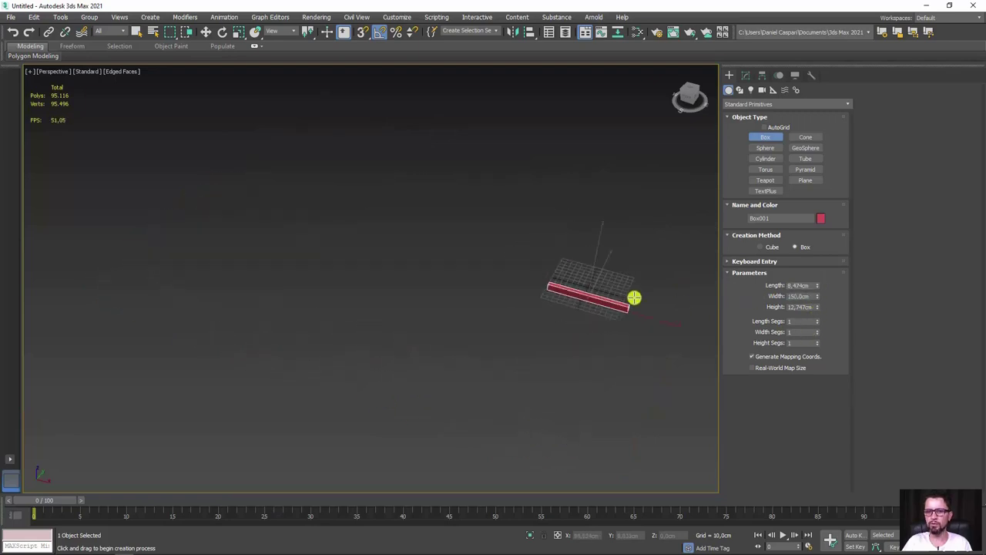
middle_click_drag(491, 298, 411, 295)
Rotate the box 90° and align the fence roll's X, Y, Z centre to it
key("e")
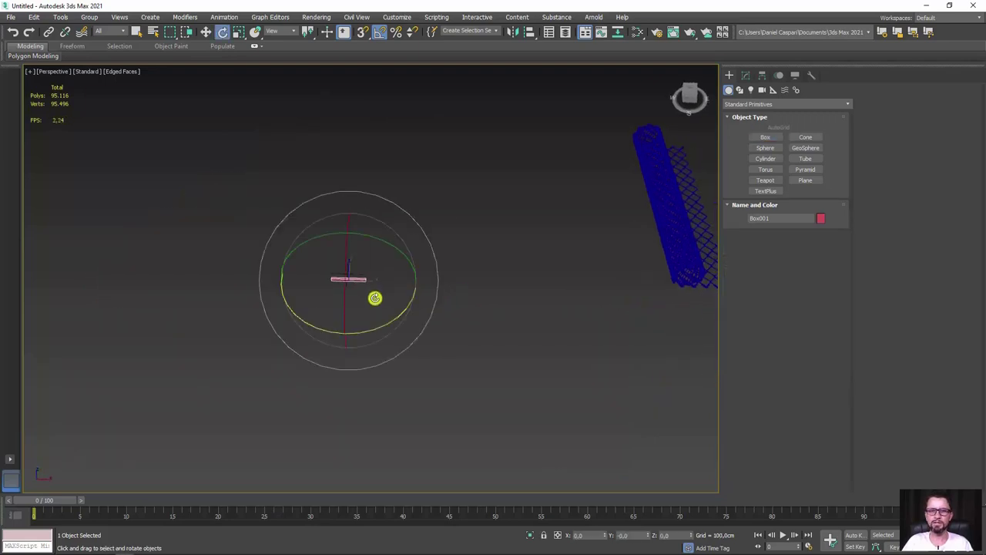
left_click_drag(363, 329, 408, 324)
left_click(687, 231)
key("w")
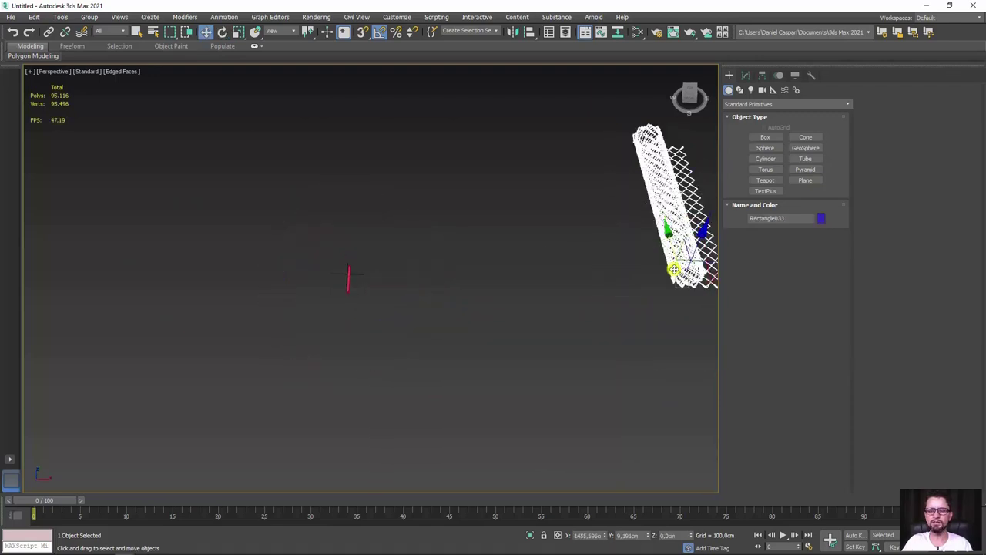
key("alt+a")
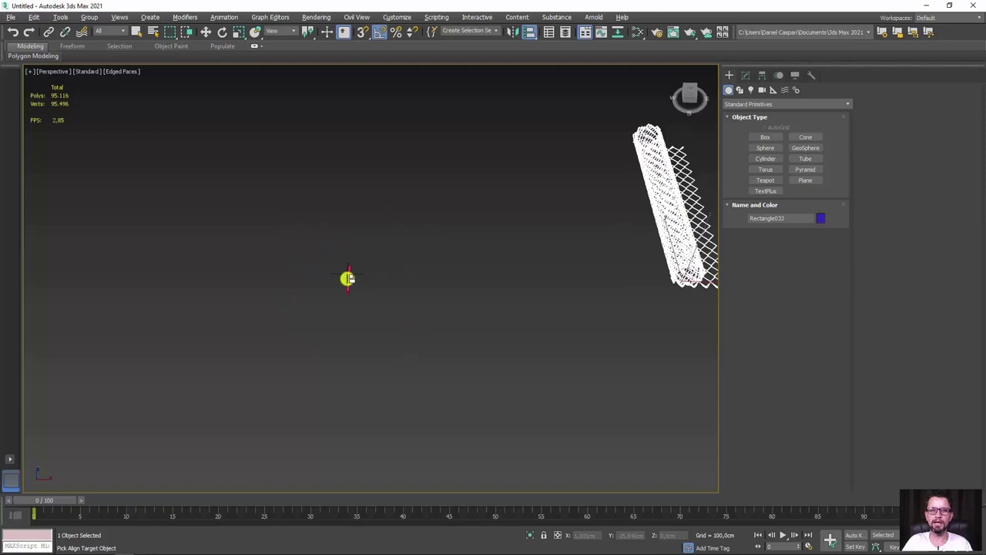
left_click(349, 276)
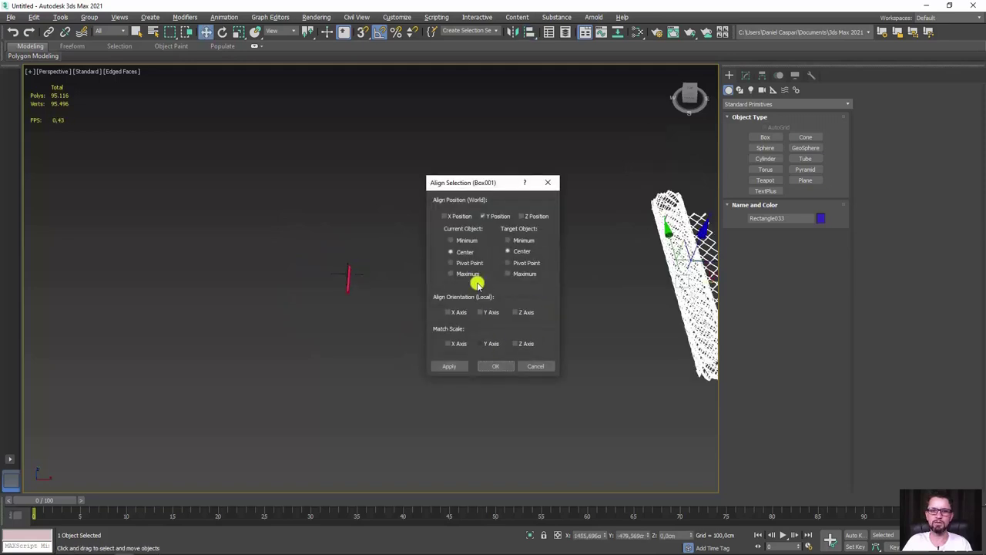
left_click(454, 217)
left_click(521, 216)
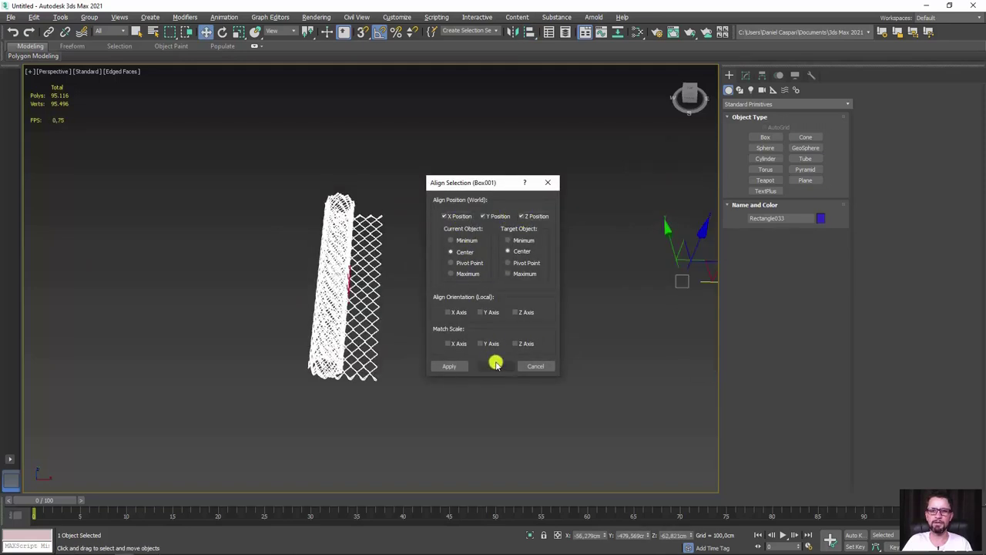
left_click(495, 366)
mouse_move(495, 366)
middle_mouse_down("alt")
mouse_move(407, 308)
mouse_move(337, 289)
middle_mouse_up("alt")
Uniformly scale the fence roll down to match the box's size
key("r")
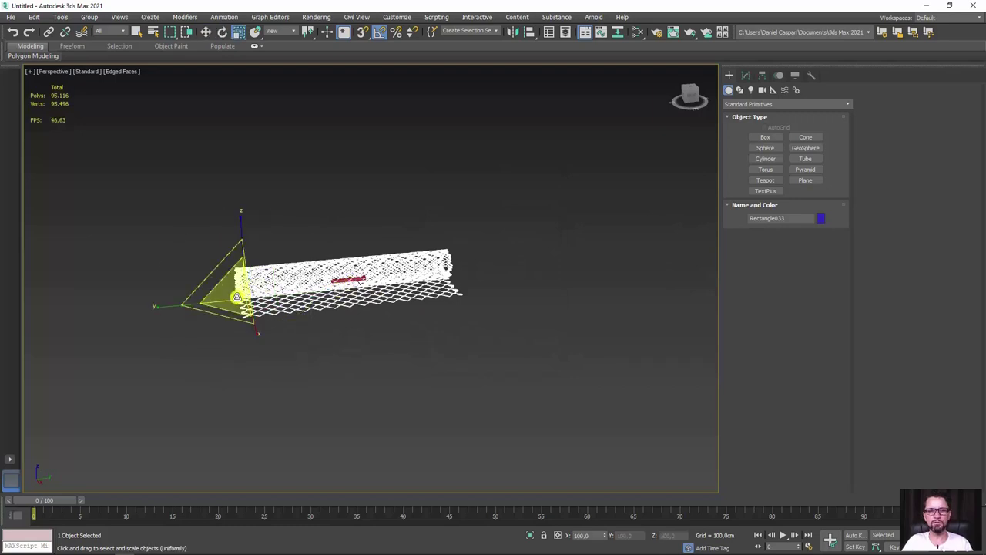
left_click_drag(236, 296, 304, 526)
key("w")
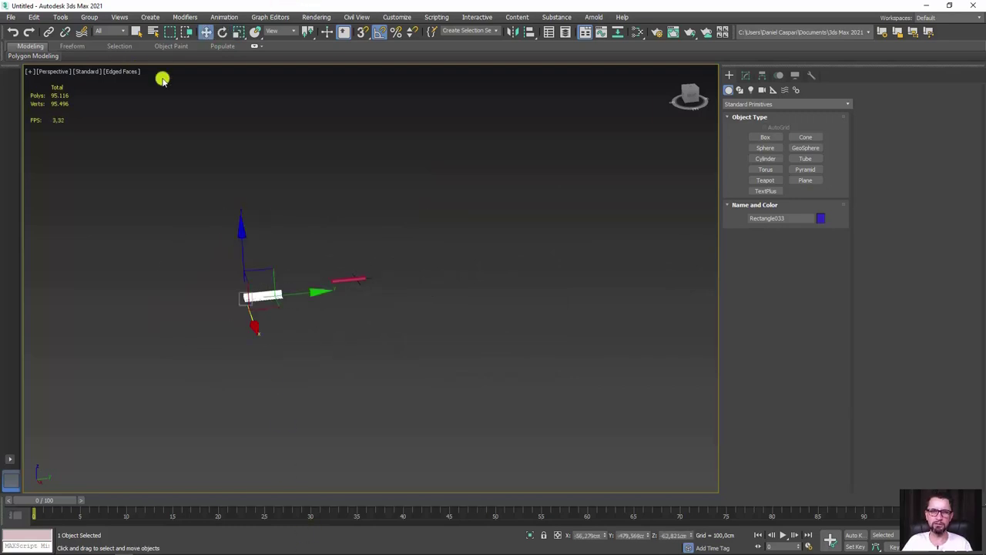
middle_click_drag(317, 269, 279, 265, "alt")
left_click_drag(280, 264, 362, 256)
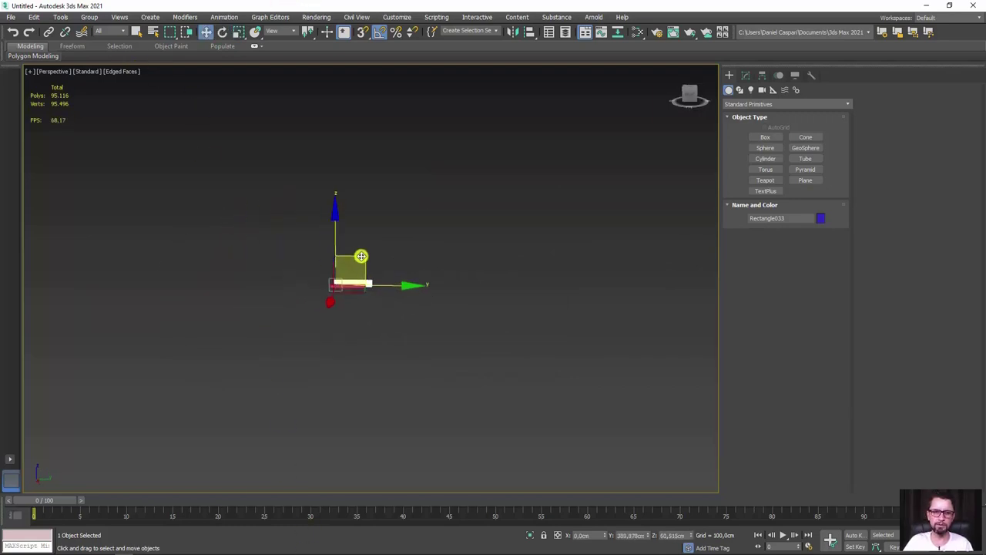
scroll(343, 291, "up", 3)
middle_click_drag(329, 292, 617, 276, "alt")
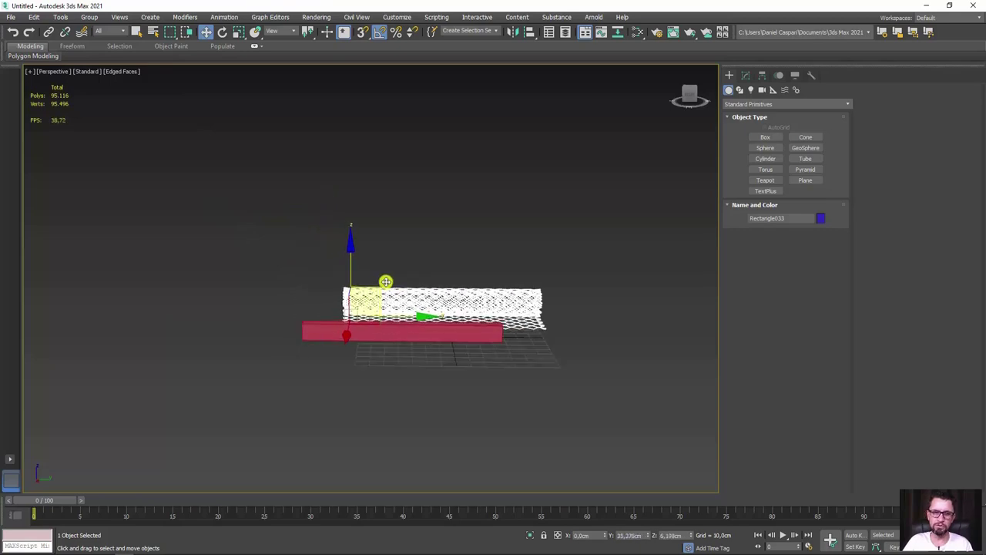
Apply Reset XForm to the fence roll and collapse its stack to Editable Poly
left_click(811, 75)
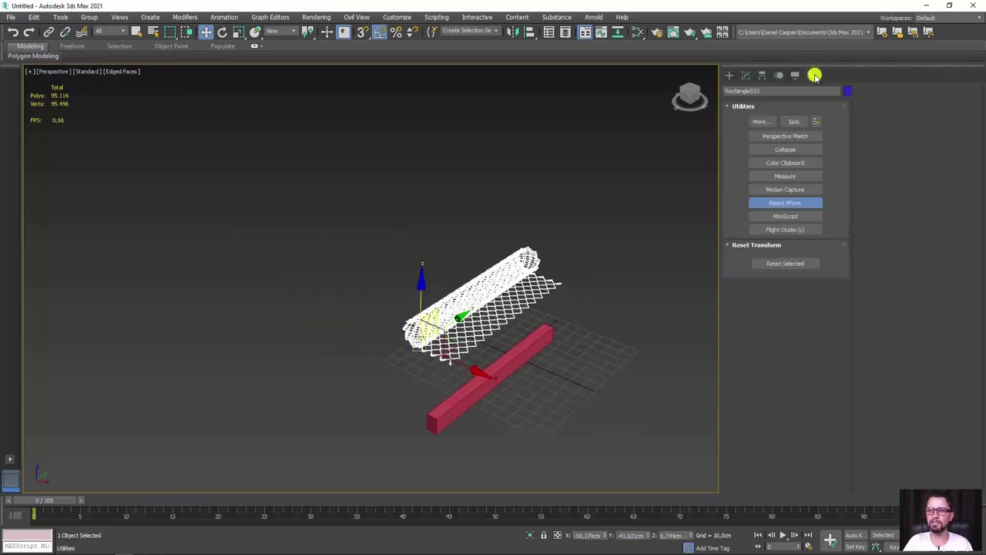
left_click(799, 264)
left_click(745, 74)
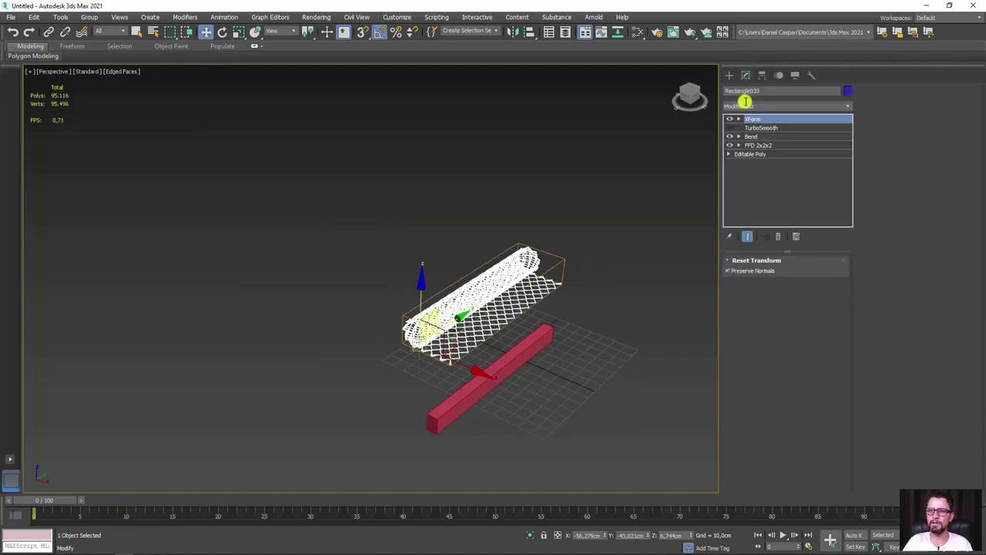
key("alt+c")
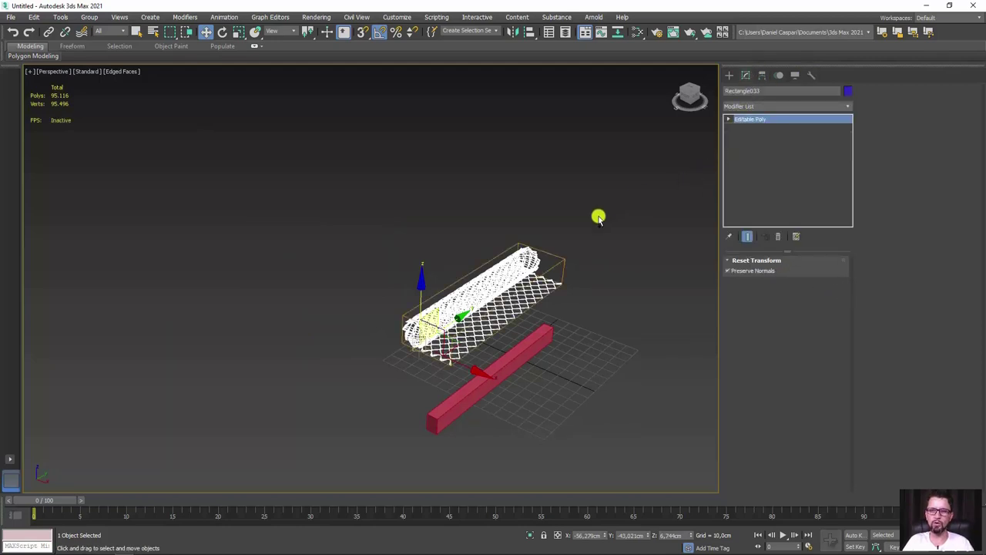
Delete the red box, leaving only the fence roll
left_click(529, 347)
key("Delete")
left_click_drag(533, 379, 479, 303)
middle_click_drag(479, 303, 501, 417, "alt")
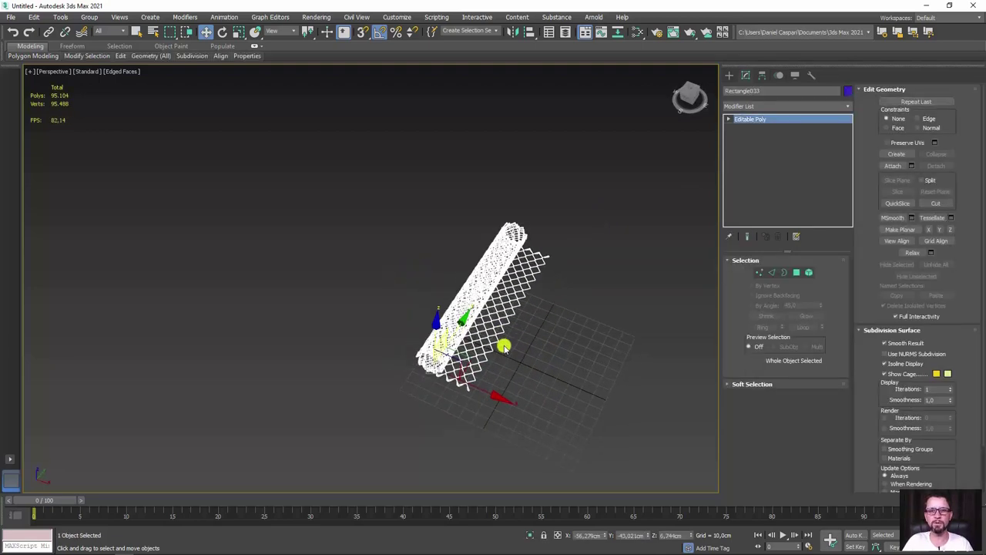